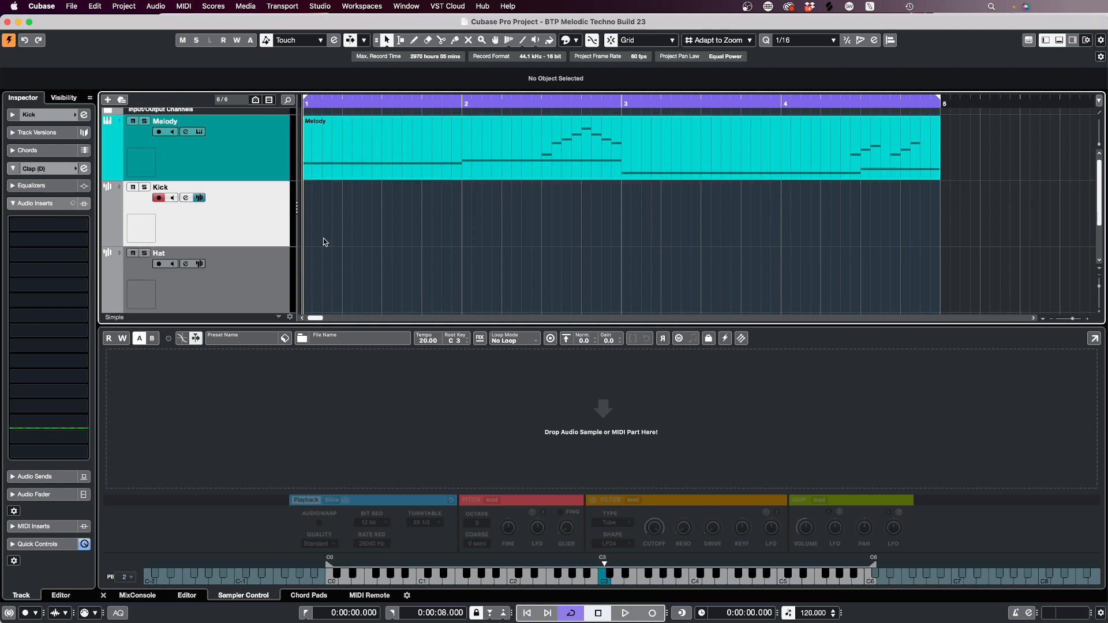
# Step: Close the lower zone to view the Kick, Hat and Clap sampler tracks, and bring up the Samples folder in Finder
pyautogui.click(103, 594)
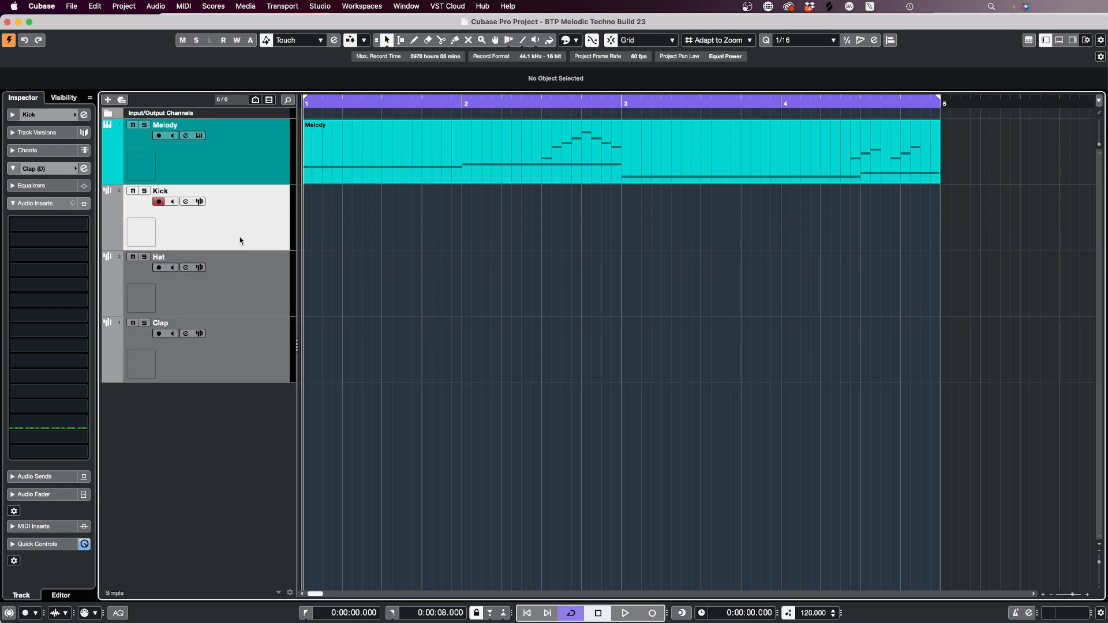
pyautogui.click(247, 275)
pyautogui.click(251, 373)
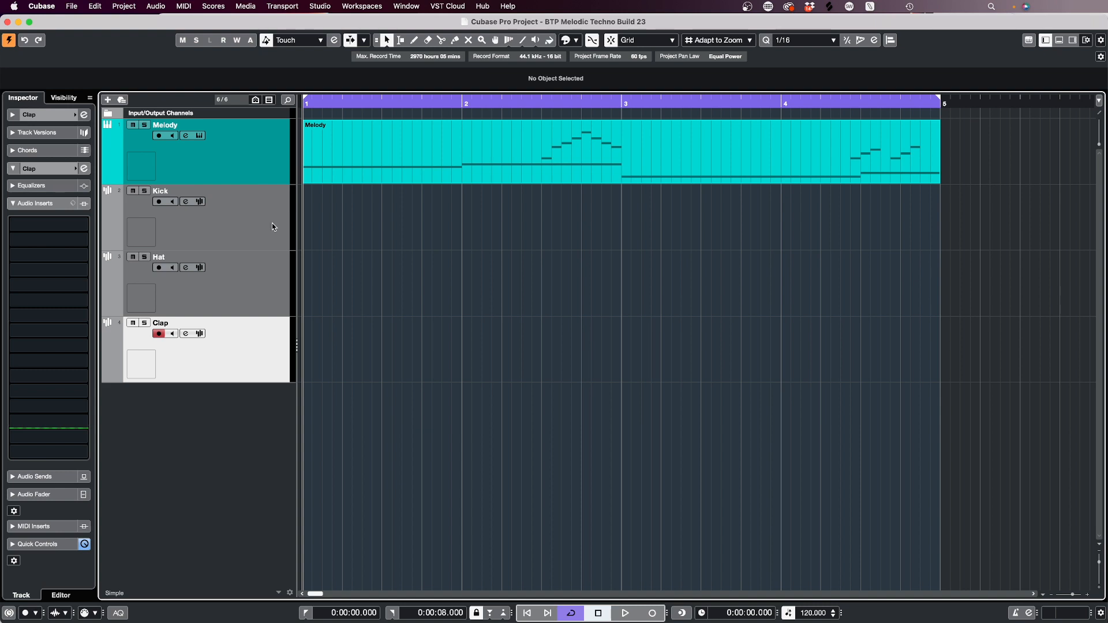
pyautogui.press('super+Tab')
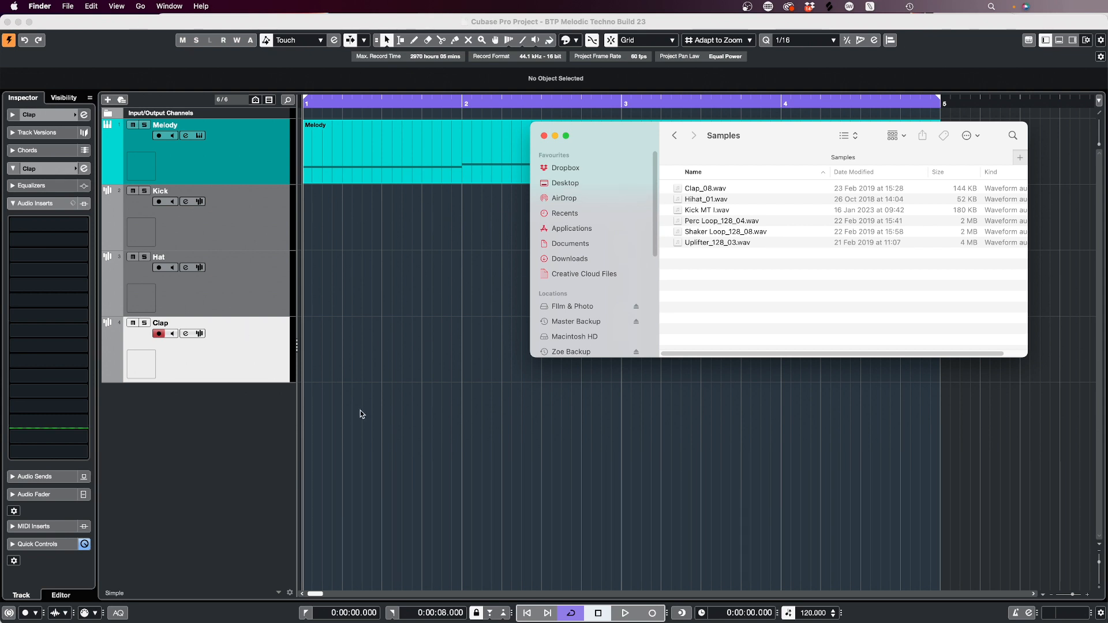
# Step: Open the Kick track's sampler and load the sample Kick MT I.wav from the Samples folder into it
pyautogui.click(199, 202)
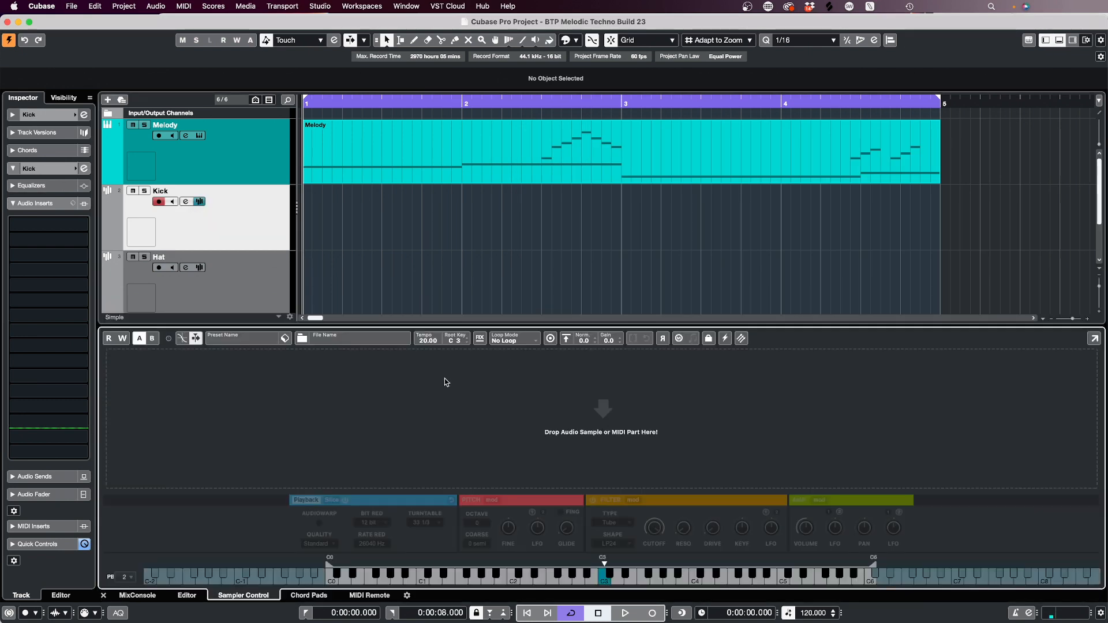
pyautogui.press('super+Tab')
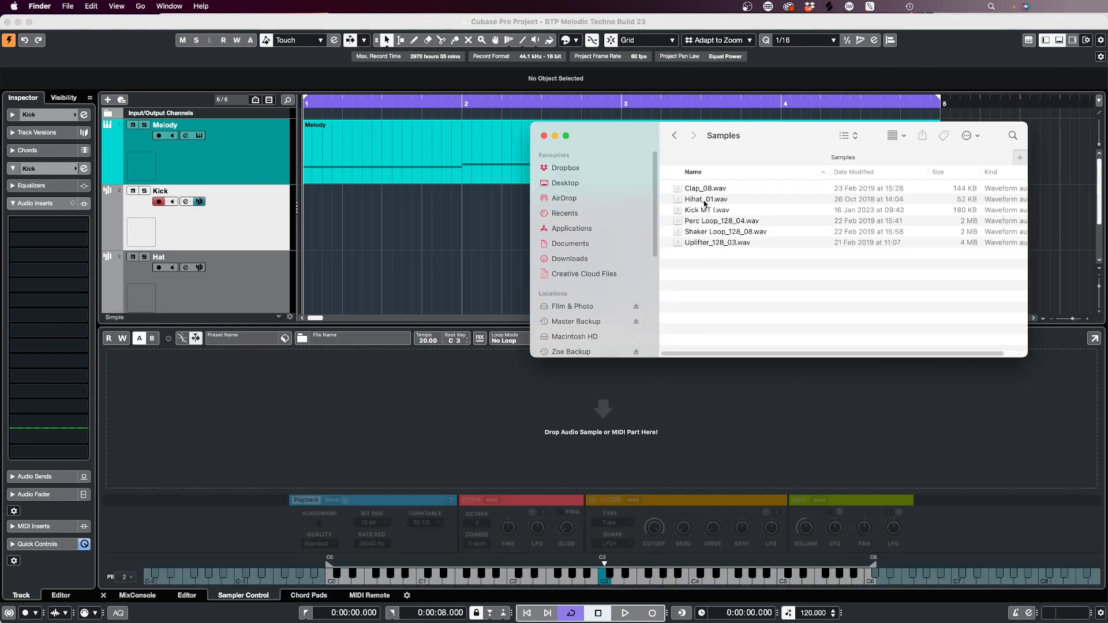
pyautogui.moveTo(514, 390); pyautogui.dragTo(507, 397)
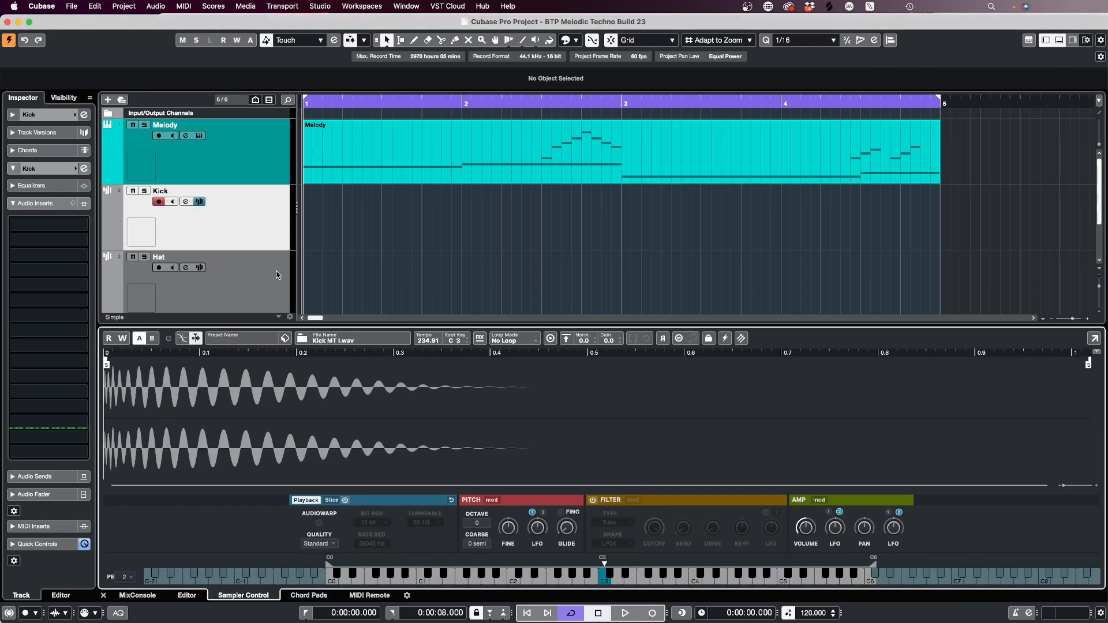
# Step: Load the sample Hihat_01.wav from the Samples folder into the Hat track's sampler
pyautogui.click(256, 275)
pyautogui.press('super+Tab')
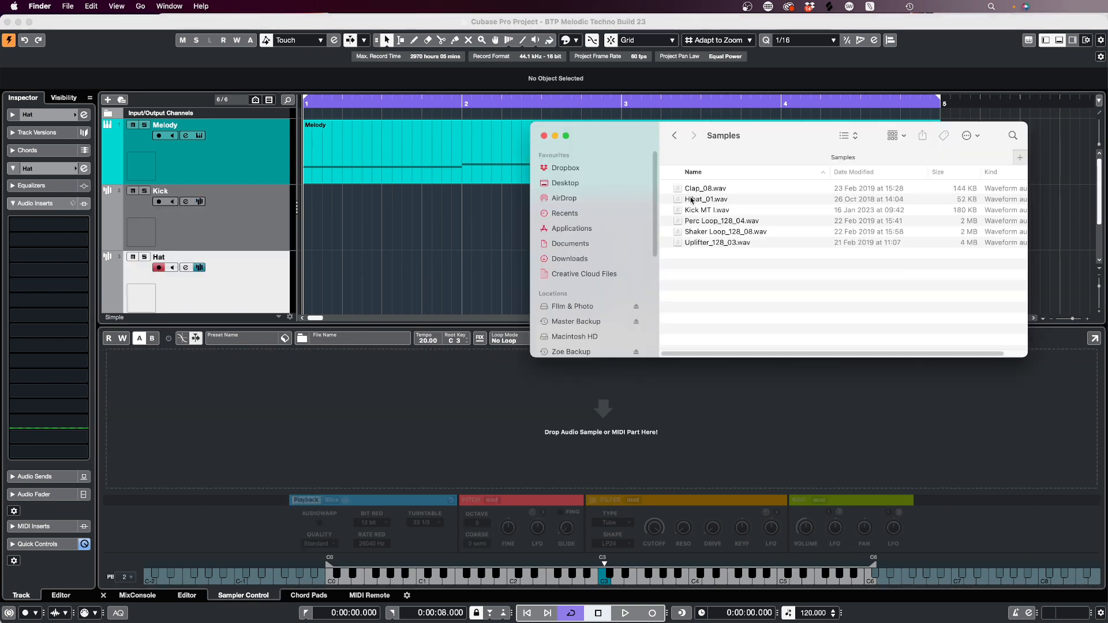
pyautogui.moveTo(695, 200); pyautogui.dragTo(372, 430)
# Step: Load the sample Clap_08.wav from the Samples folder into the Clap track's sampler
pyautogui.scroll(-2, 263, 247)
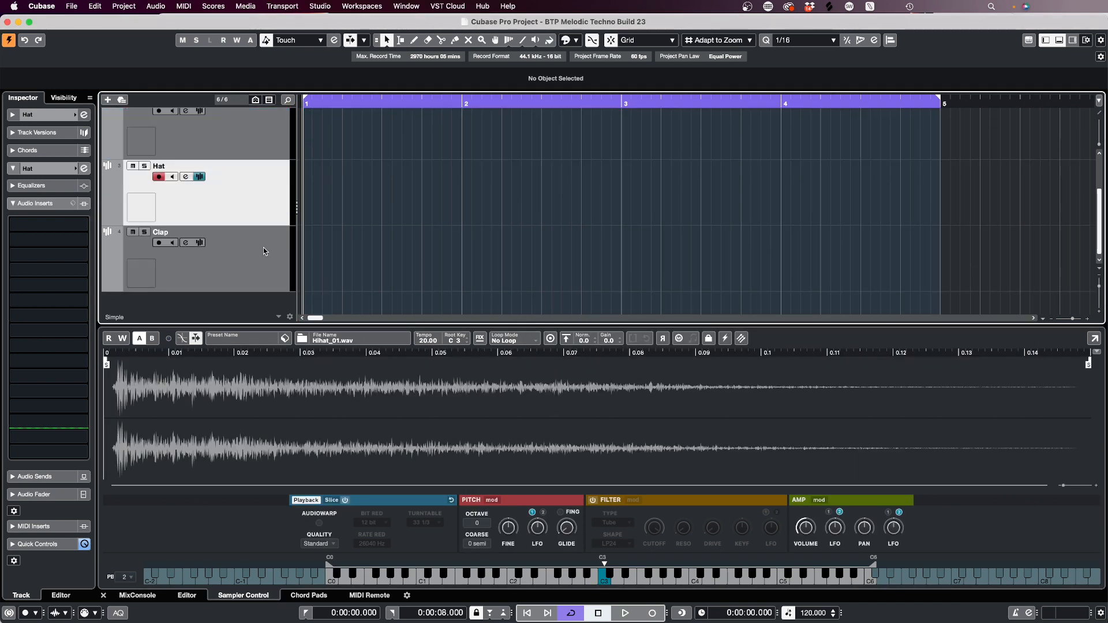
pyautogui.click(263, 247)
pyautogui.press('super+Tab')
pyautogui.moveTo(705, 189); pyautogui.dragTo(421, 453)
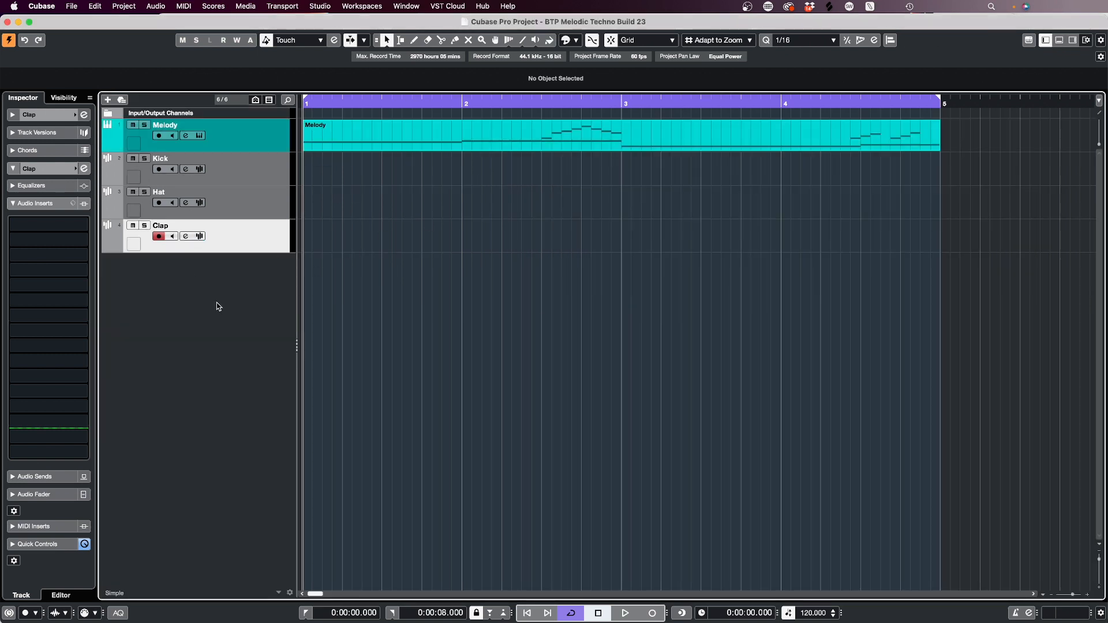
# Step: Import Perc Loop_128_04.wav and Shaker Loop_128_08.wav from the Samples folder onto new audio tracks below Clap, both starting at bar 1
pyautogui.press('super+Tab')
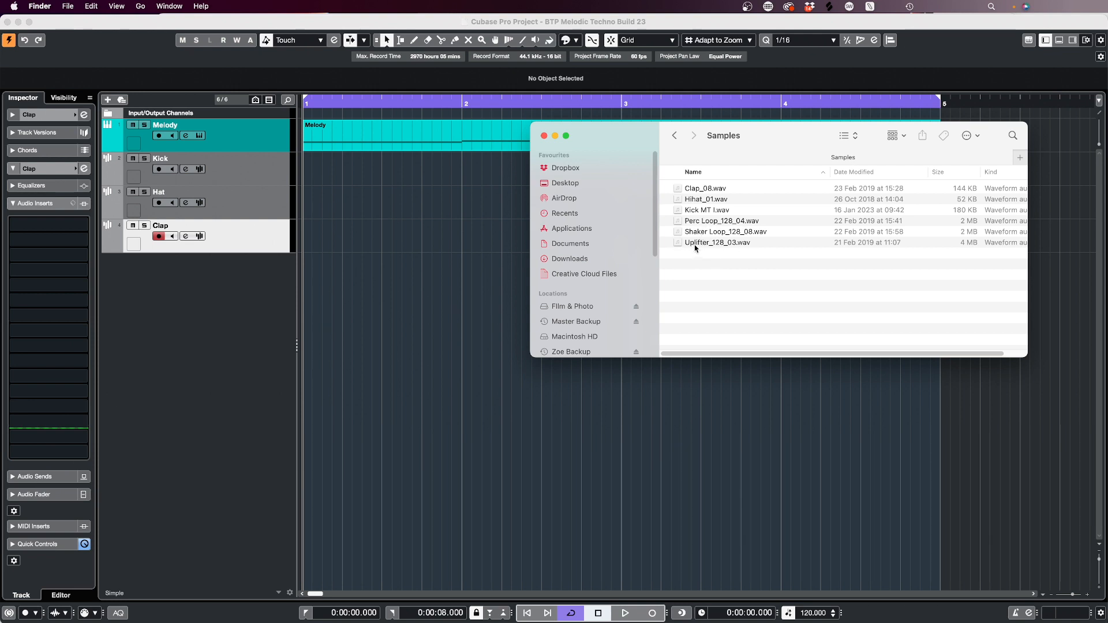
pyautogui.moveTo(721, 224); pyautogui.dragTo(307, 276)
pyautogui.press('super+Tab')
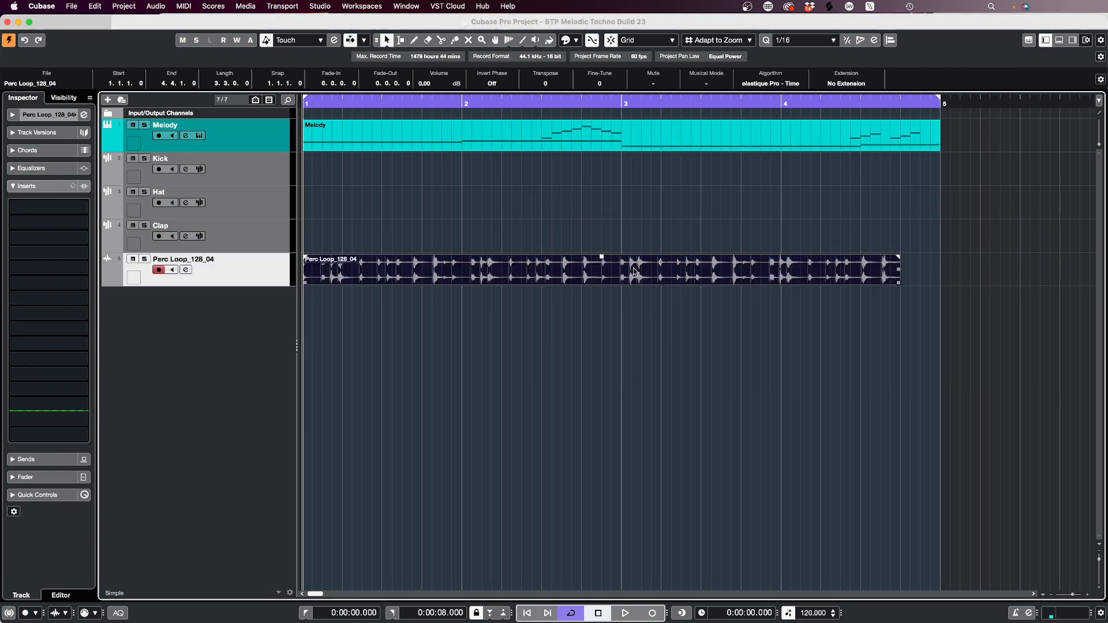
pyautogui.moveTo(708, 233); pyautogui.dragTo(263, 264)
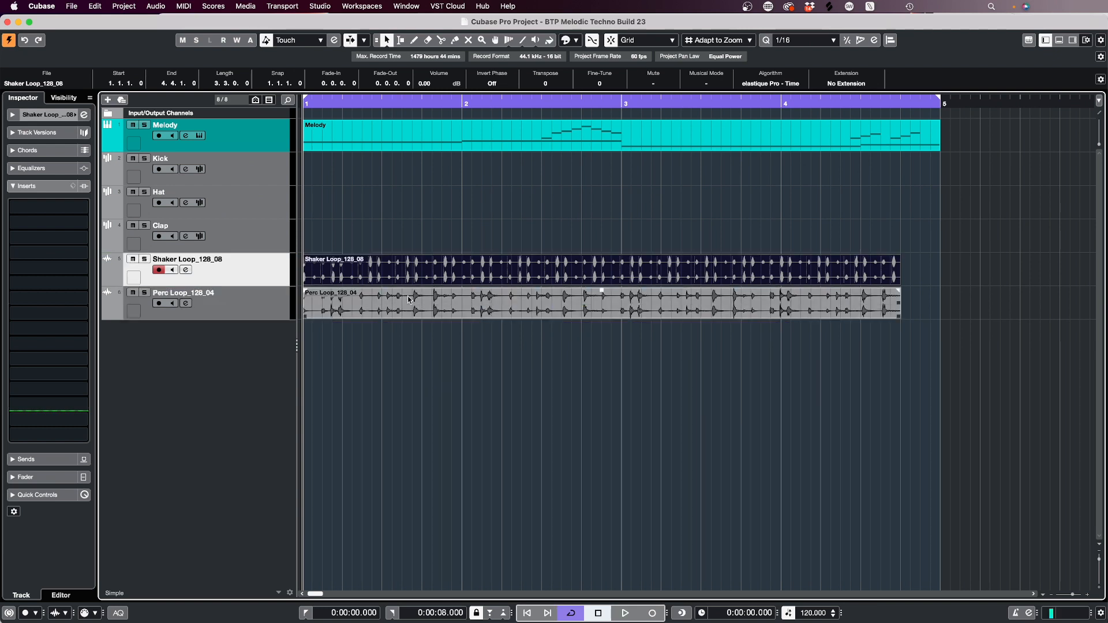
pyautogui.moveTo(439, 237); pyautogui.dragTo(962, 295)
pyautogui.click(883, 218)
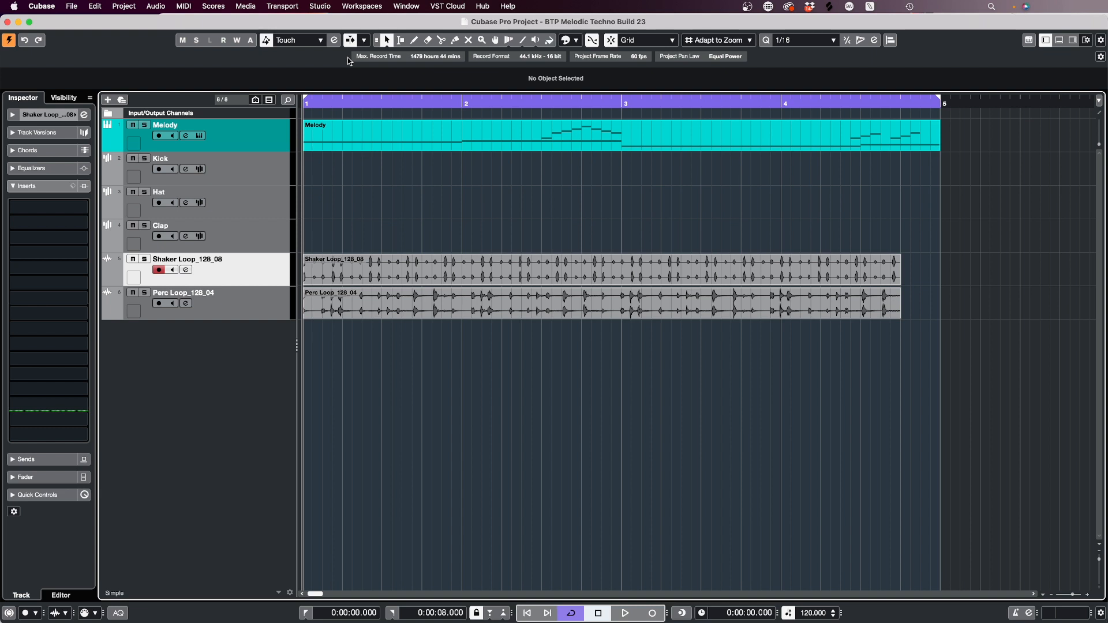
# Step: Enable Musical Mode in the Pool for Perc Loop_128_04 and Shaker Loop_128_08 so both follow the project tempo
pyautogui.press('super+p')
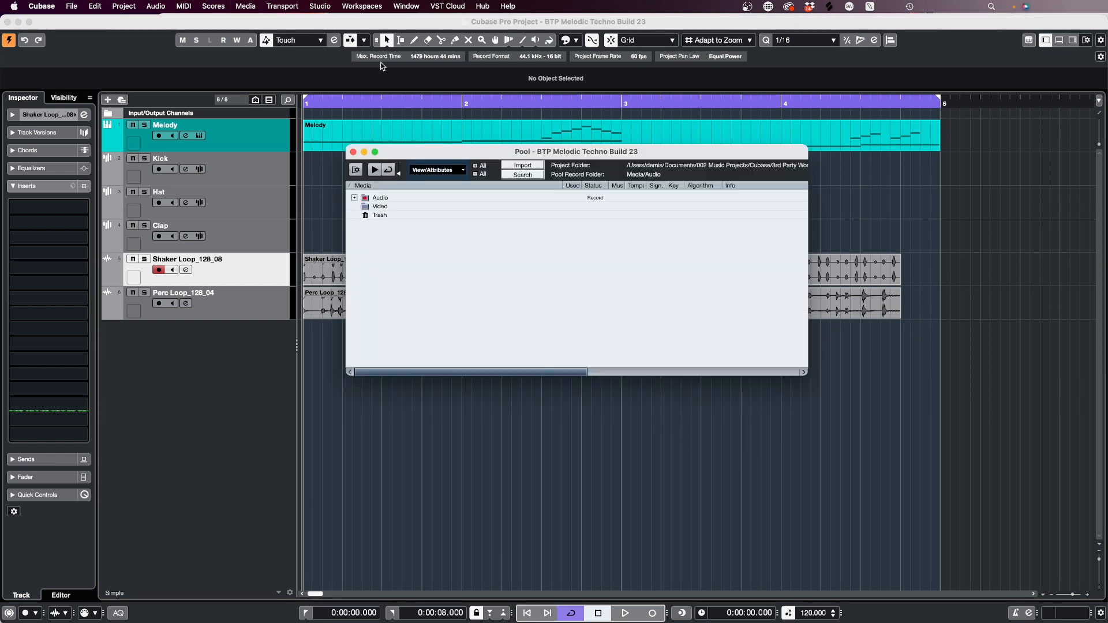
pyautogui.click(354, 198)
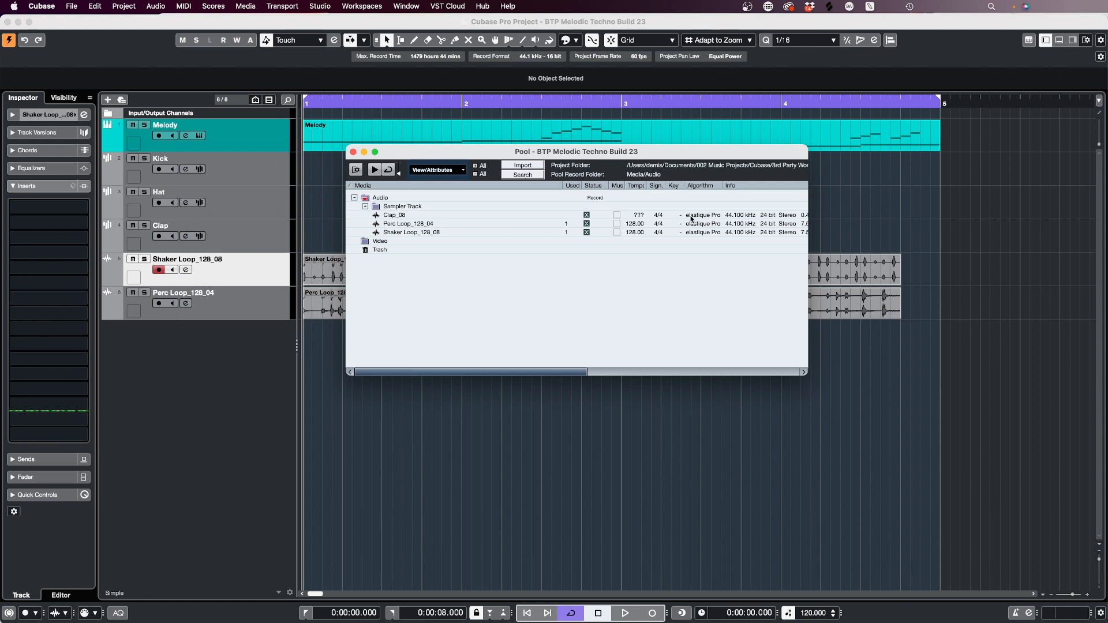
pyautogui.click(617, 224)
pyautogui.click(617, 232)
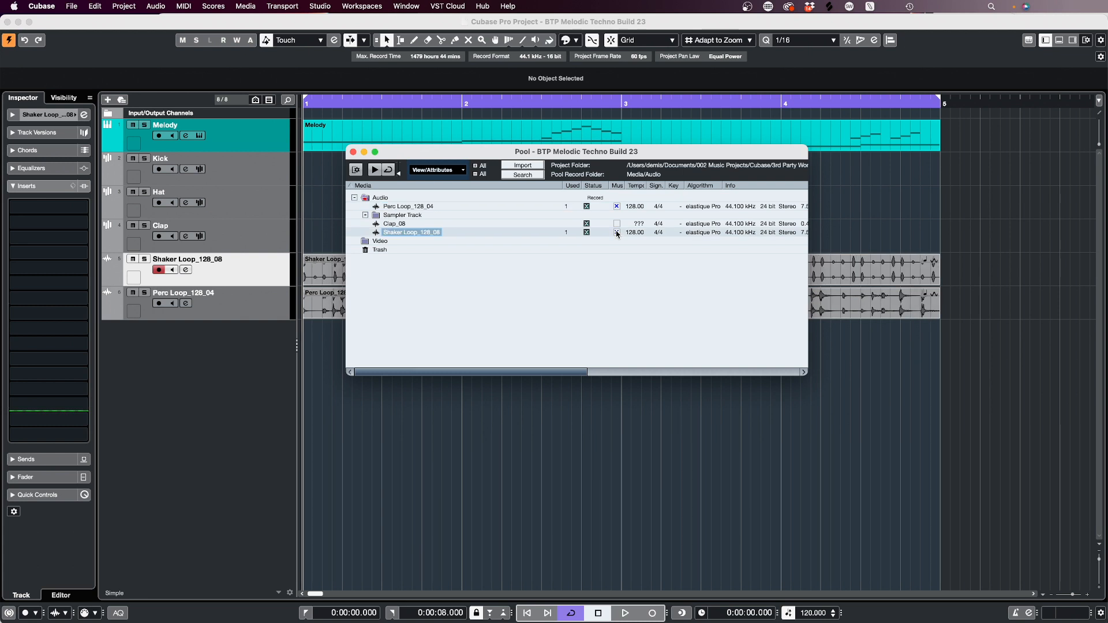
pyautogui.click(353, 151)
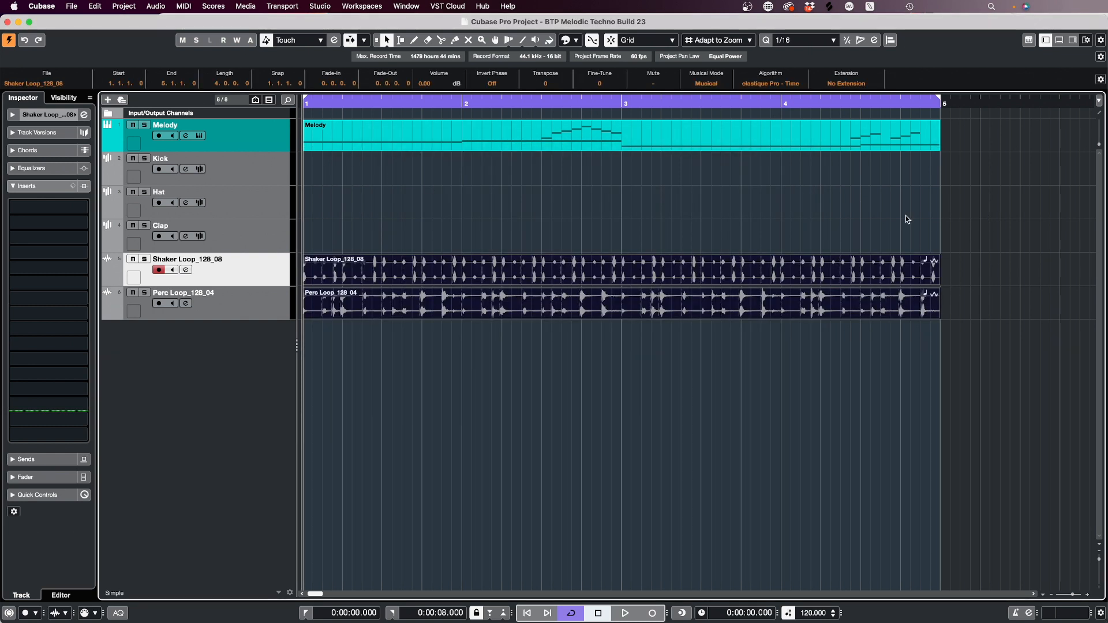
pyautogui.click(947, 383)
# Step: Solo the Perc Loop_128_04 track and play back its beginning
pyautogui.click(670, 312)
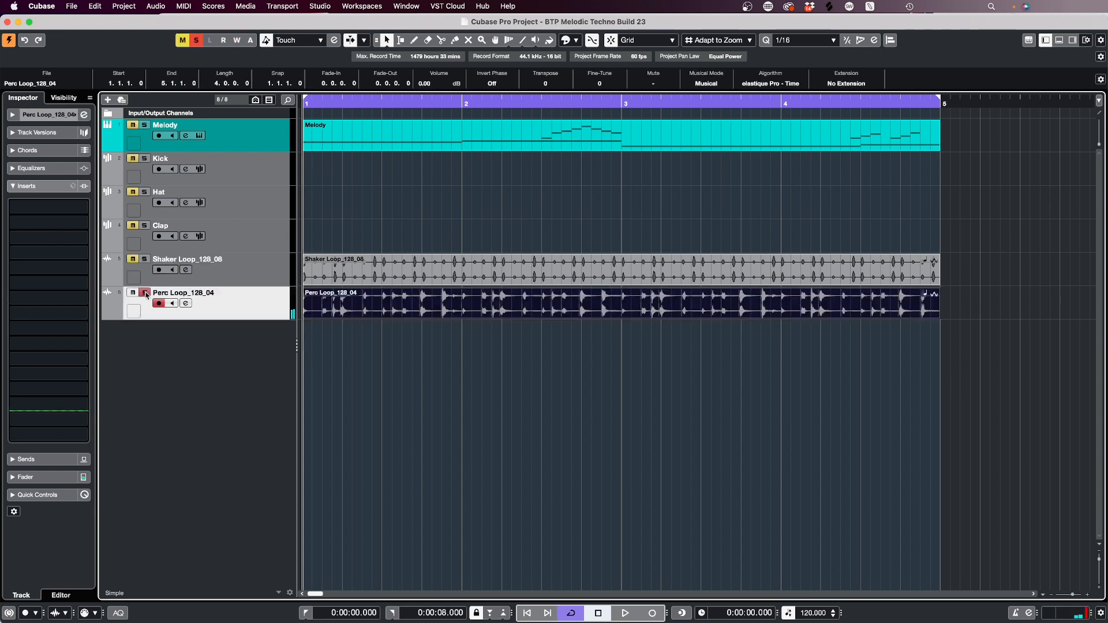
pyautogui.click(145, 293)
pyautogui.press('space')
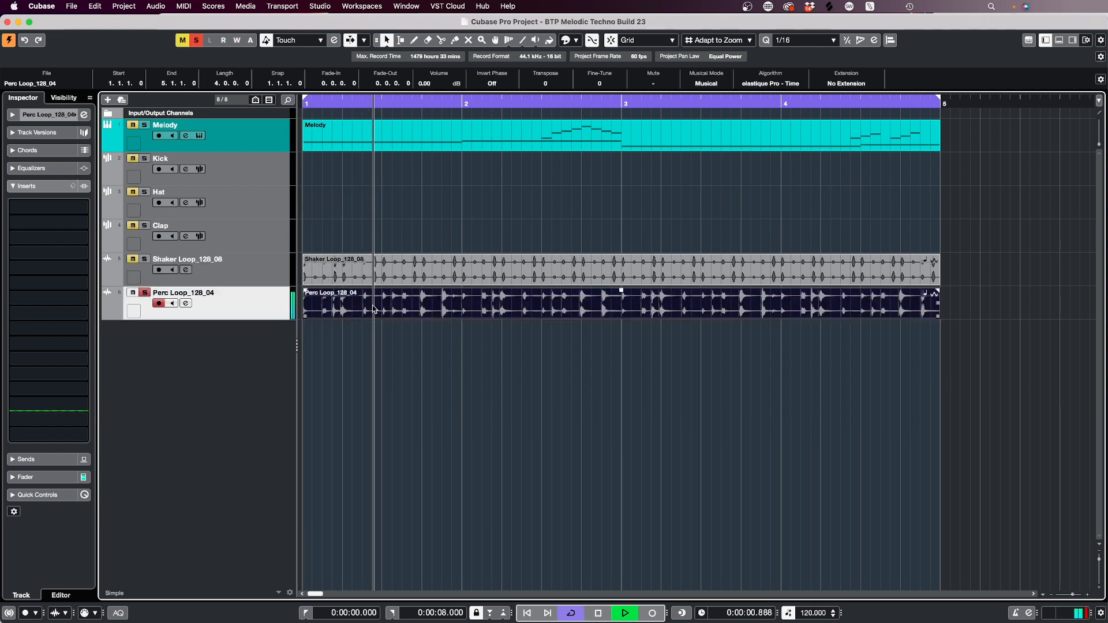
pyautogui.press('space')
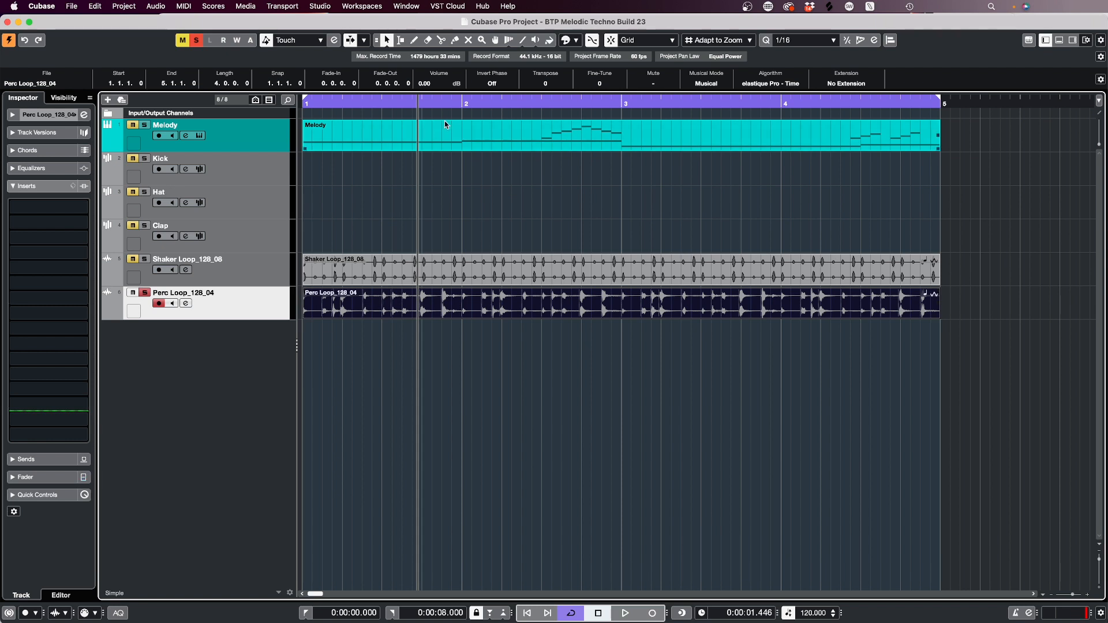
# Step: Shorten the cycle range to end at bar 2 and enlarge the Perc Loop_128_04 track's height
pyautogui.keyDown('alt'); pyautogui.click(463, 104); pyautogui.keyUp('alt')
pyautogui.press('.')
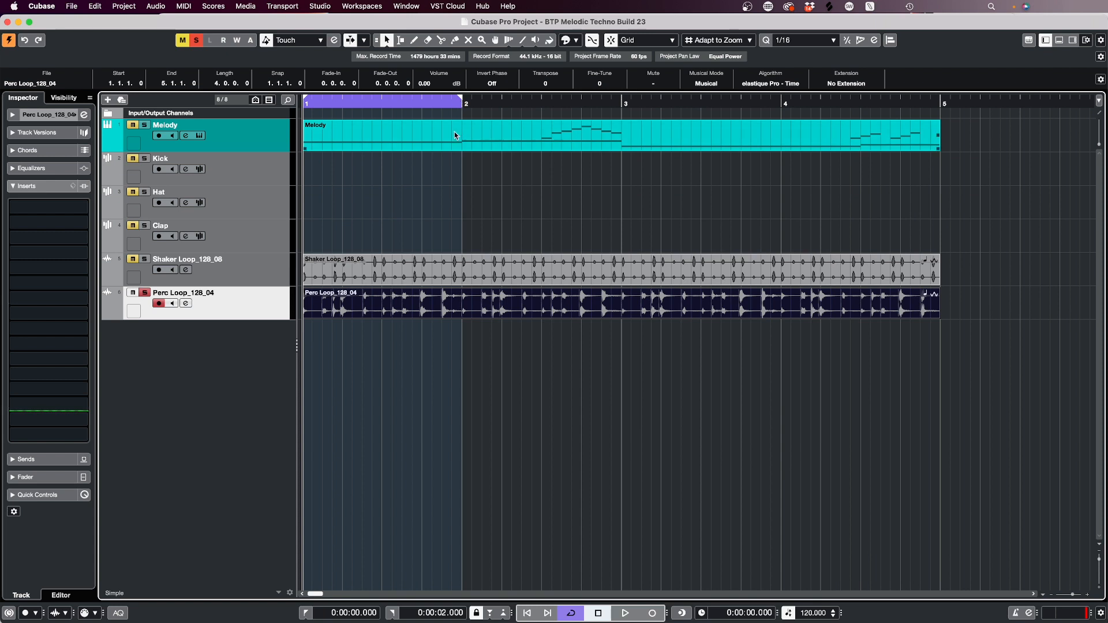
pyautogui.press('h')
pyautogui.press('h')
pyautogui.press('h')
pyautogui.moveTo(245, 318); pyautogui.dragTo(245, 492)
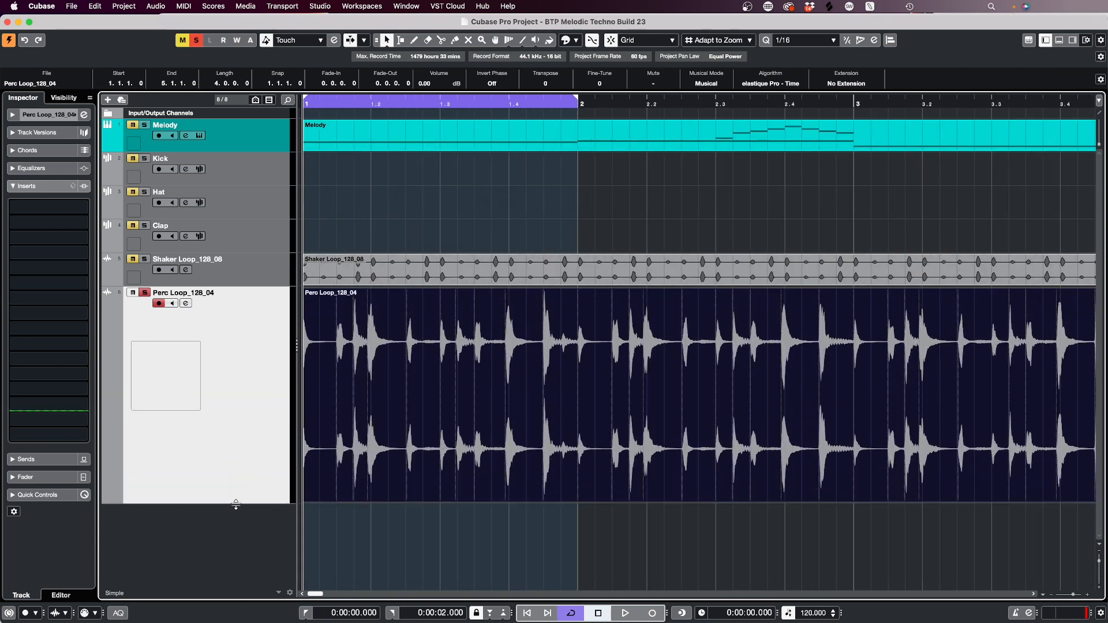
# Step: Split the Perc Loop_128_04 event around the hit just before beat 1.2, at 1.1.3.119 and 1.1.4.89
pyautogui.press('h')
pyautogui.press('h')
pyautogui.press('h')
pyautogui.press('h')
pyautogui.press('h')
pyautogui.press('3')
pyautogui.click(432, 336)
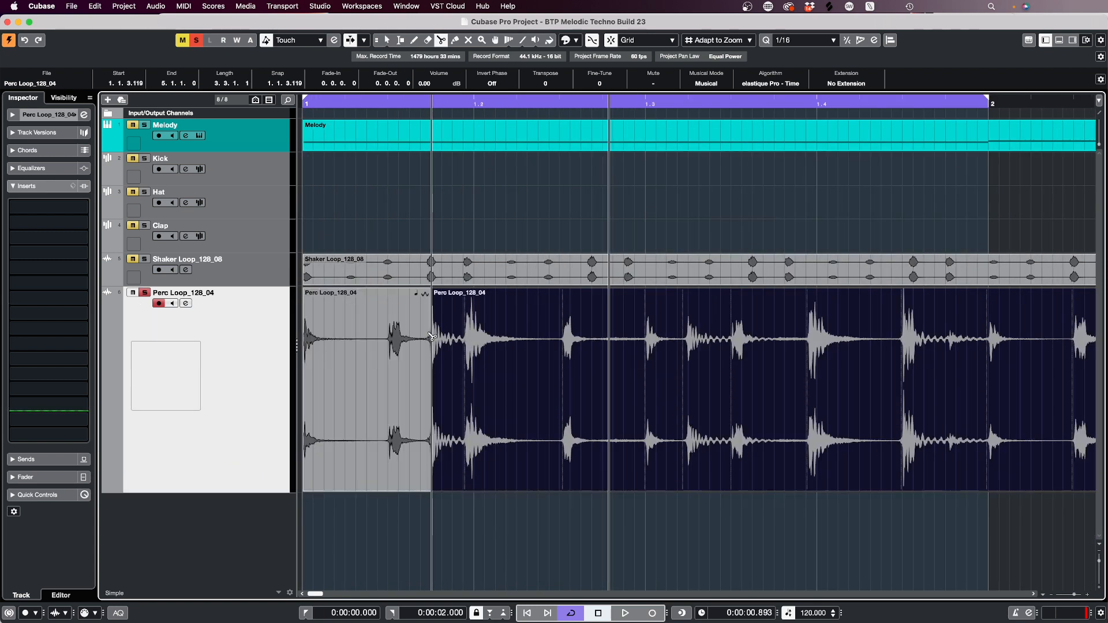
pyautogui.click(464, 340)
# Step: Play back the loop and split the perc event around the hit just after beat 1.3, at 1.3.1.89 and 1.3.2.90
pyautogui.press('space')
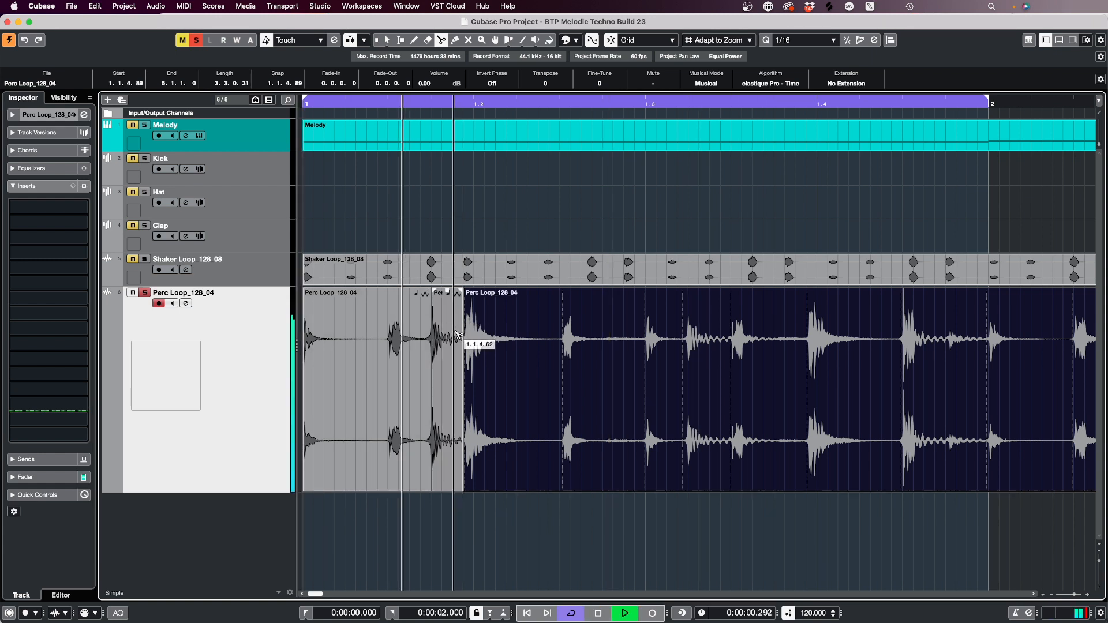
pyautogui.press('space')
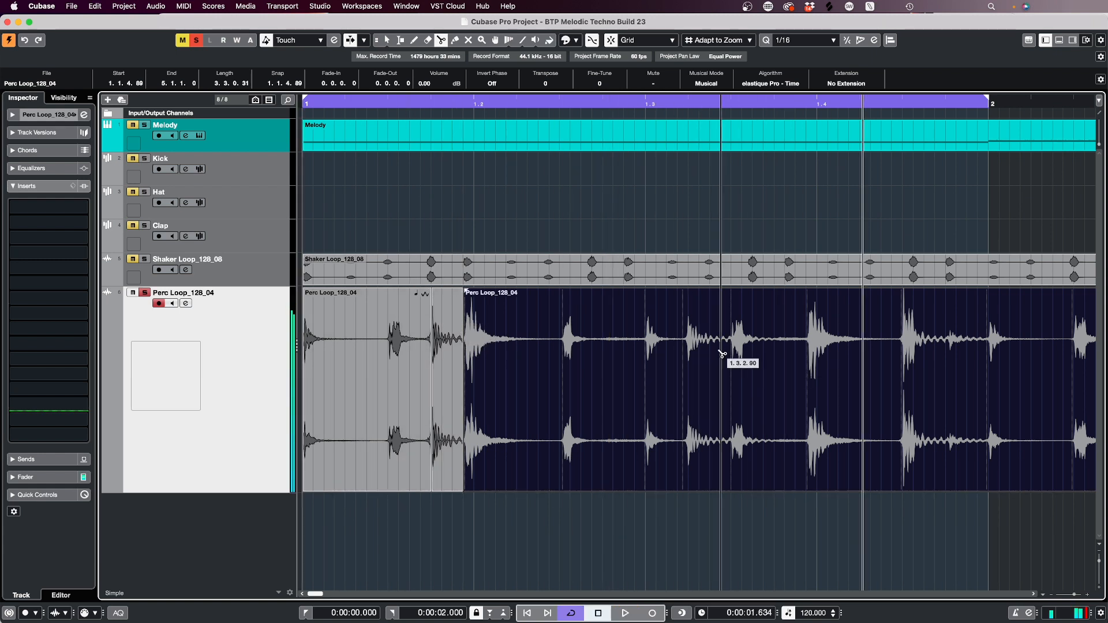
pyautogui.click(679, 358)
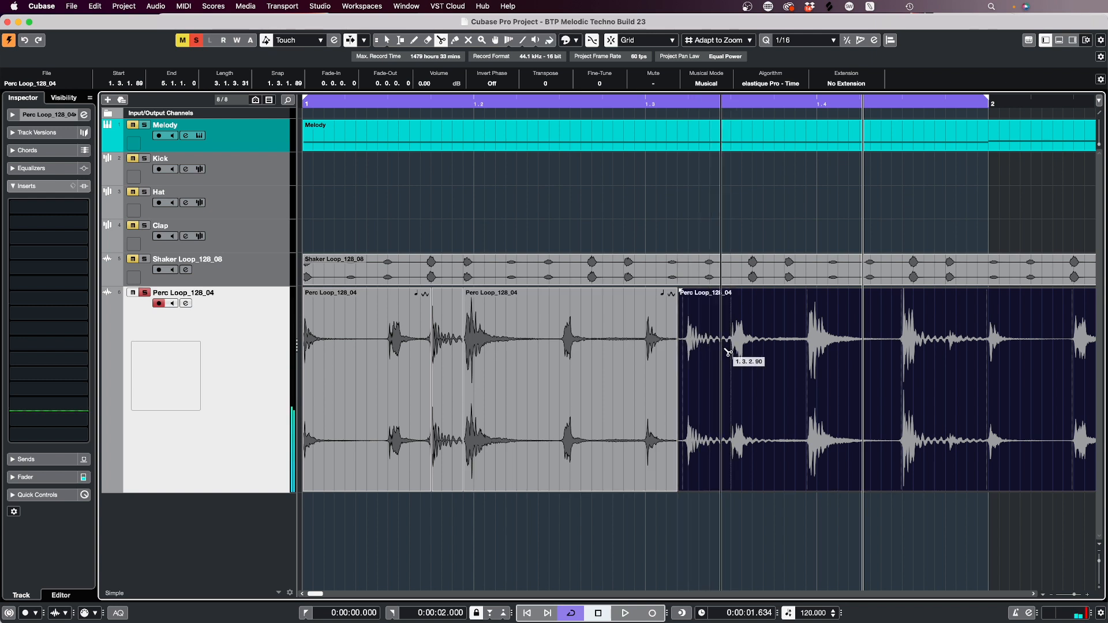
pyautogui.click(722, 350)
# Step: Delete the two short perc slices before beat 1.2 and after beat 1.3, and play back the result
pyautogui.click(386, 40)
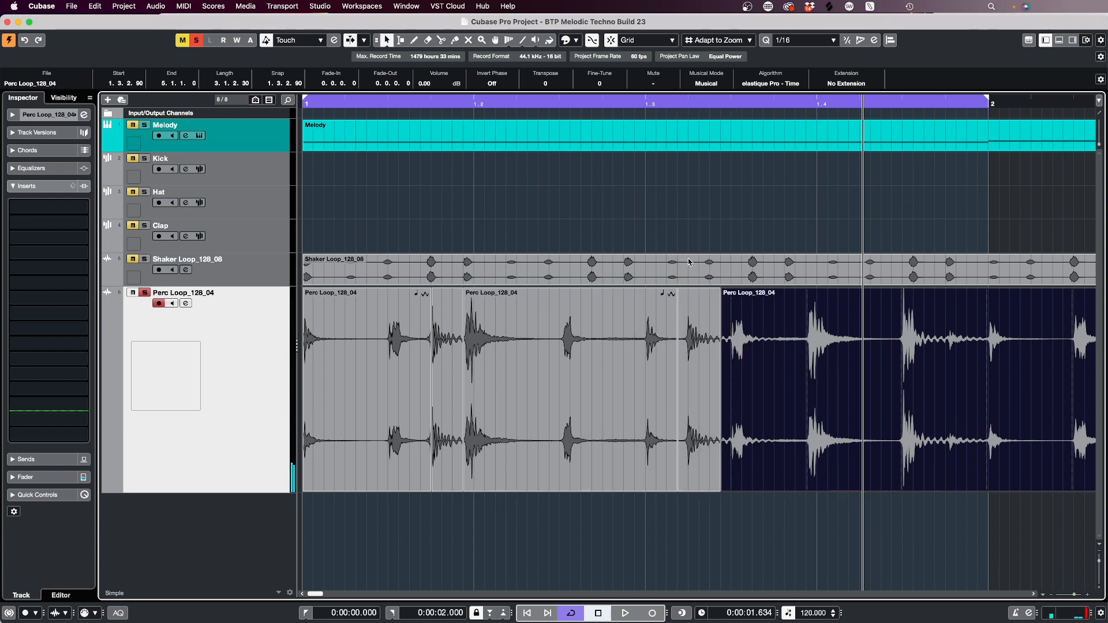
pyautogui.click(700, 347)
pyautogui.press('Delete')
pyautogui.click(440, 340)
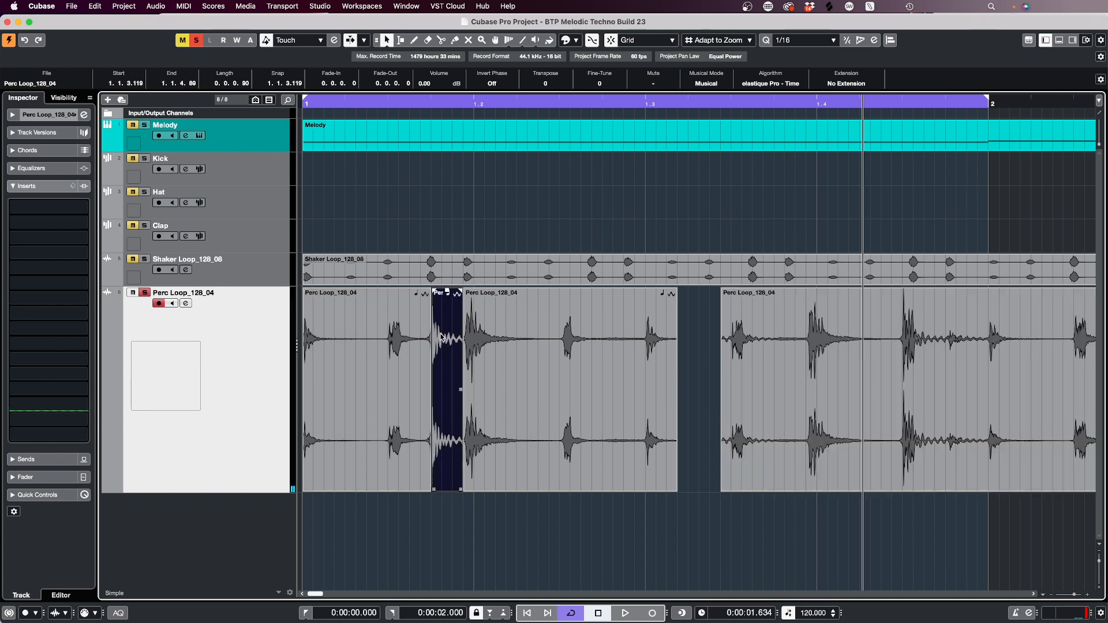
pyautogui.press('Delete')
pyautogui.press('space')
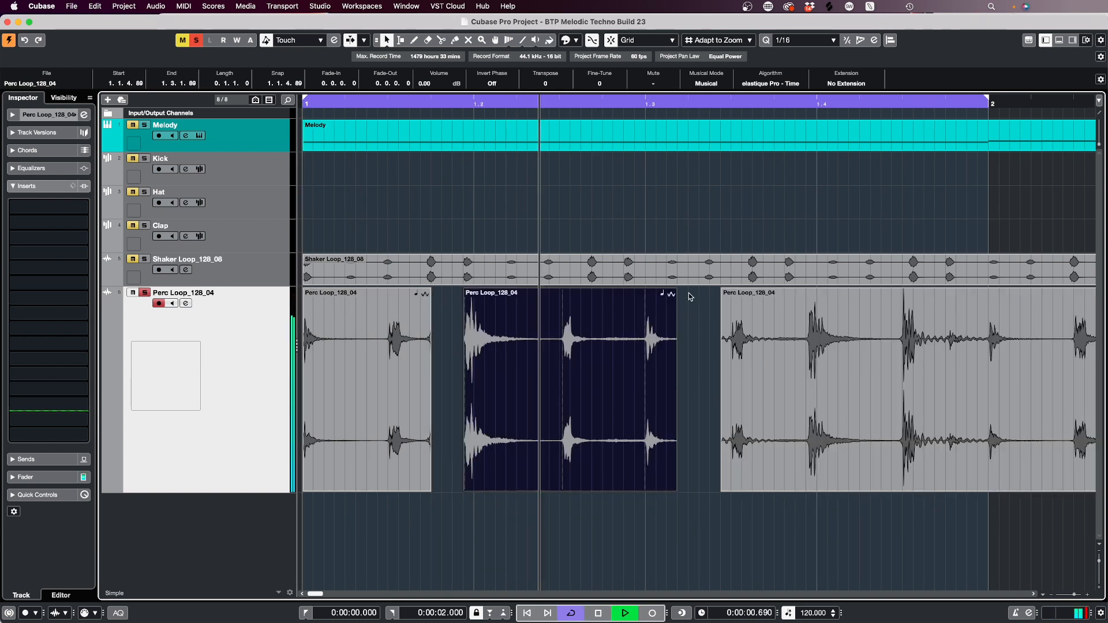
pyautogui.press('space')
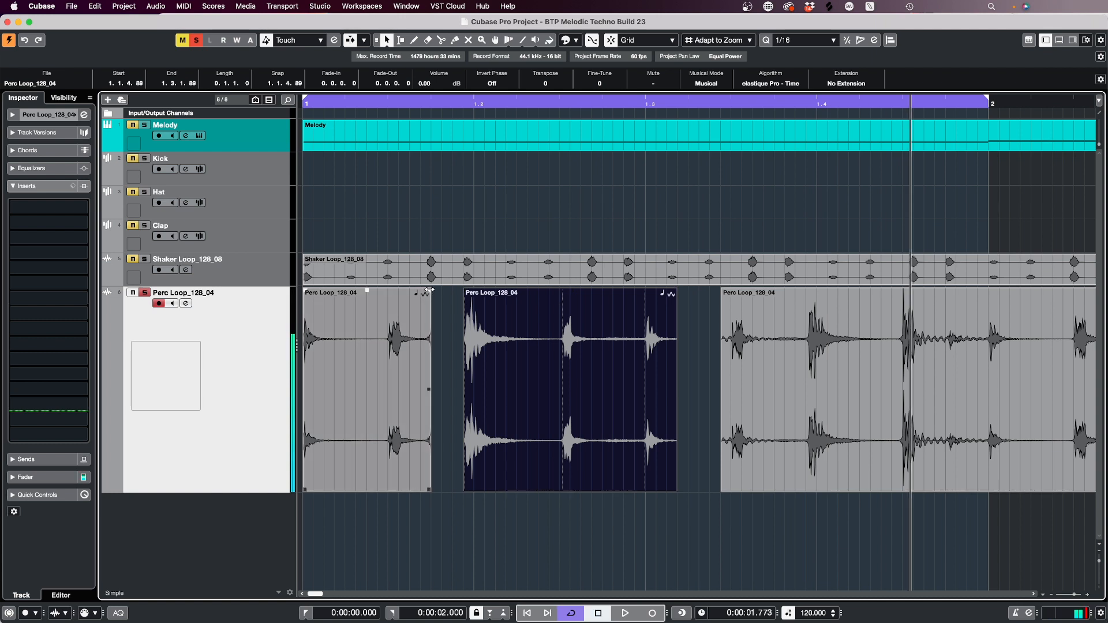
# Step: Apply short fades at the cut edges of the perc loop pieces, with a 0.0.0.5 fade-in on the third piece
pyautogui.moveTo(429, 290); pyautogui.dragTo(578, 286)
pyautogui.moveTo(679, 294); pyautogui.dragTo(674, 294)
pyautogui.click(722, 291)
# Step: Play back the edited perc loop and reduce the Perc Loop_128_04 track to the height of the other tracks
pyautogui.press('space')
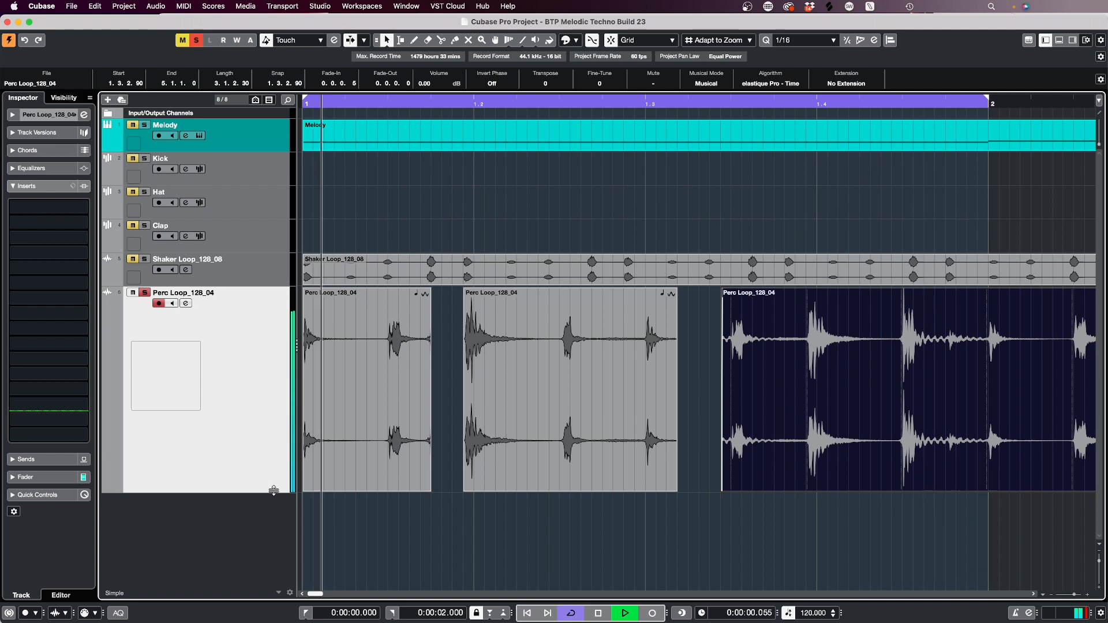
pyautogui.moveTo(276, 493); pyautogui.dragTo(299, 318)
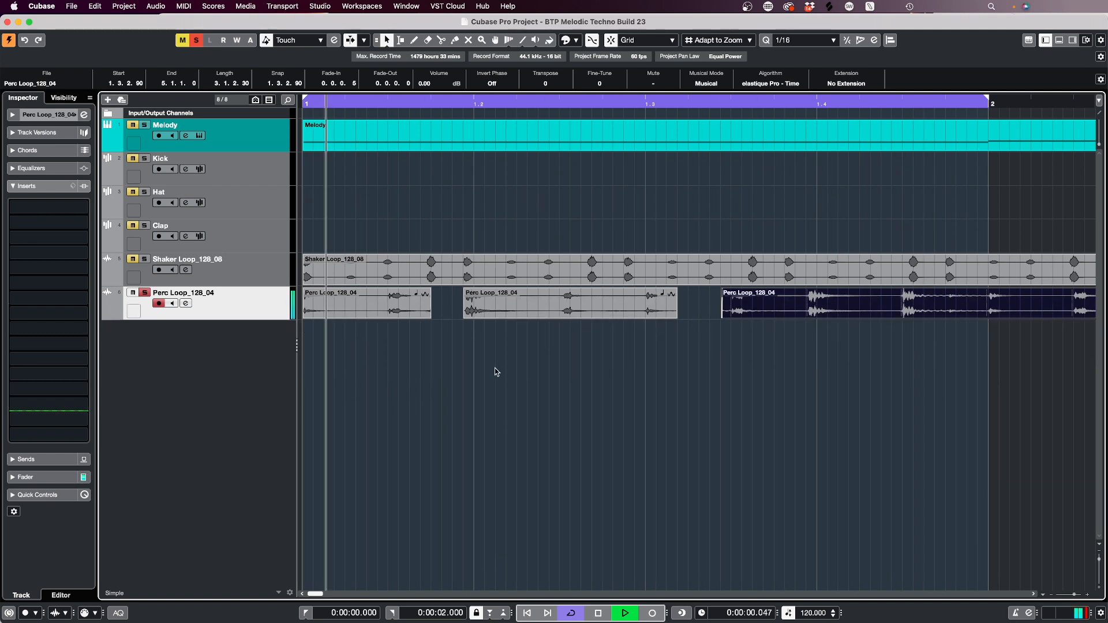
pyautogui.press('space')
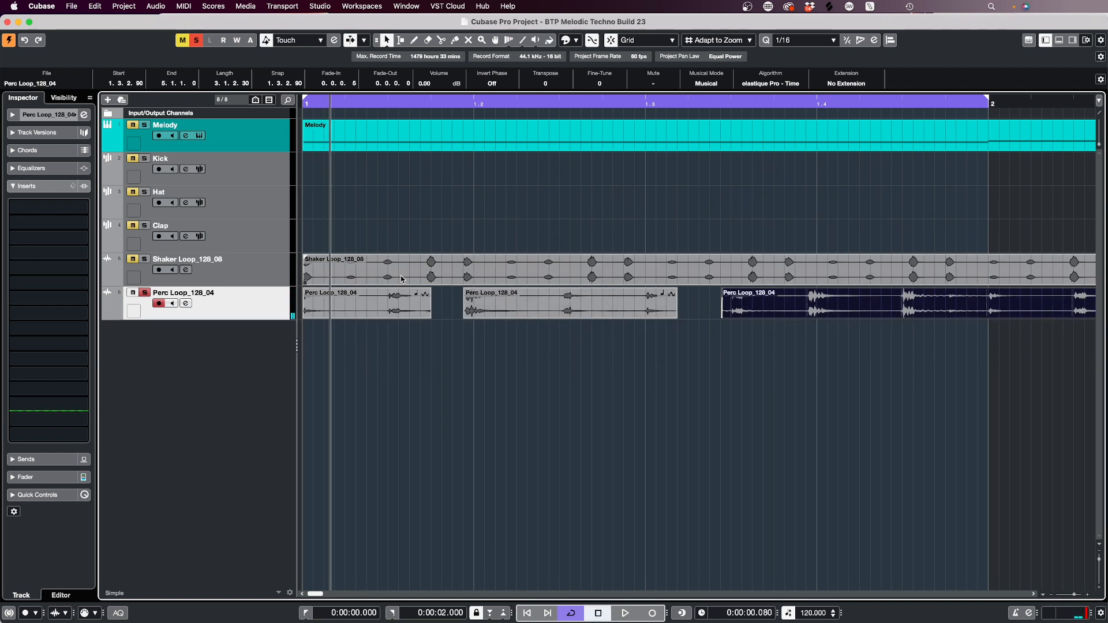
pyautogui.click(462, 348)
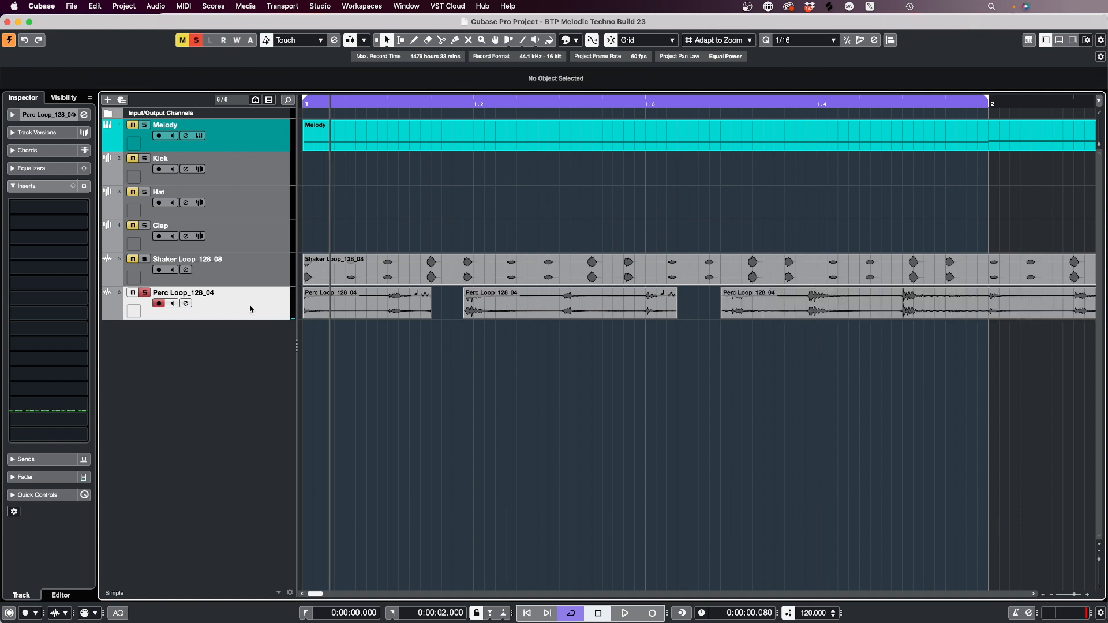
# Step: Solo the shaker loop alongside the perc loop and play both back together
pyautogui.click(144, 260)
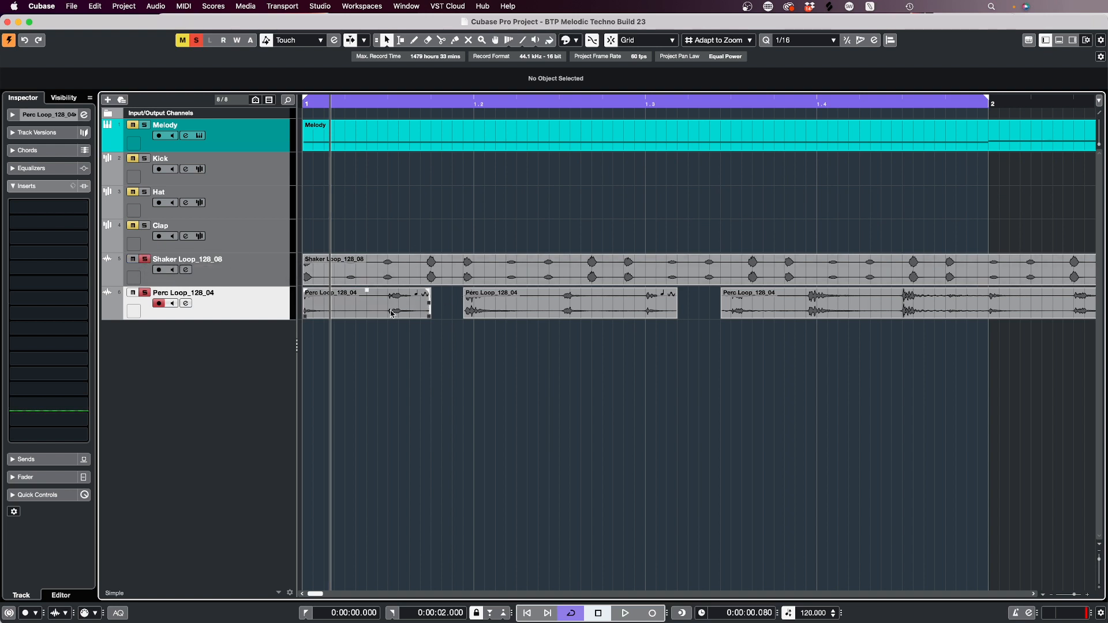
pyautogui.press('space')
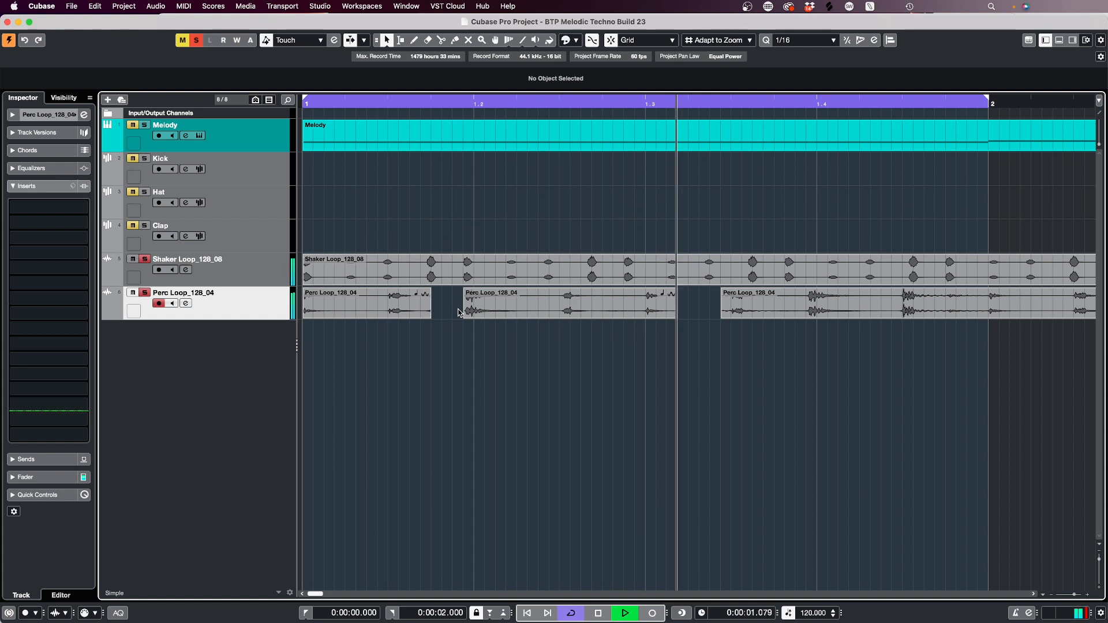
pyautogui.press('space')
# Step: Time-stretch the shaker loop event so it ends at bar 5, and return the selection tool to Normal Sizing
pyautogui.press('g')
pyautogui.press('g')
pyautogui.press('g')
pyautogui.press('g')
pyautogui.press('g')
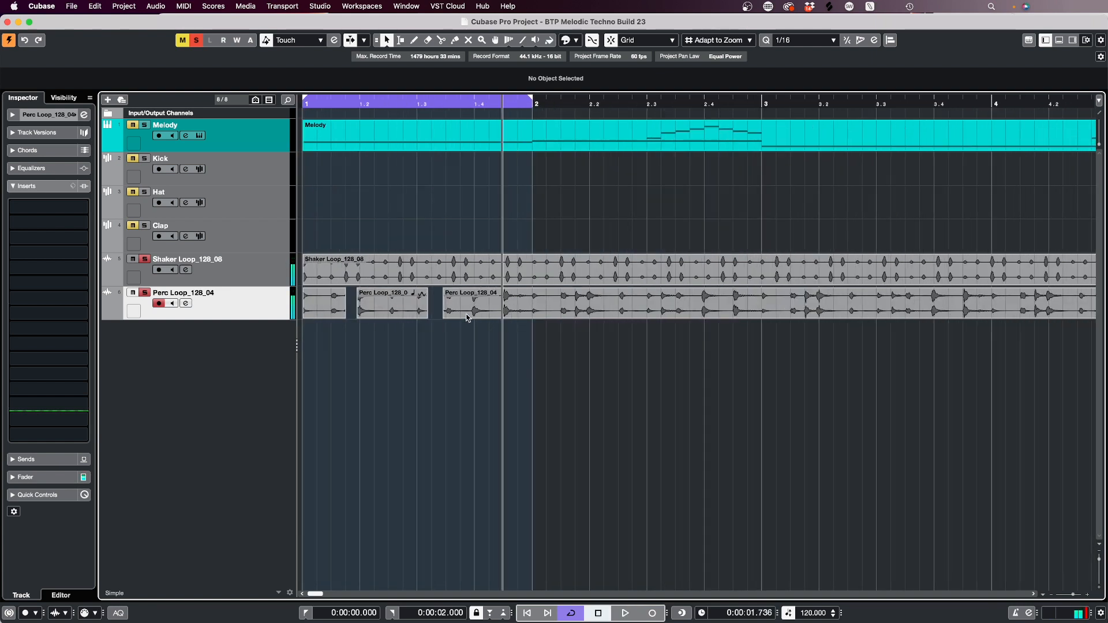
pyautogui.click(360, 279)
pyautogui.click(386, 40)
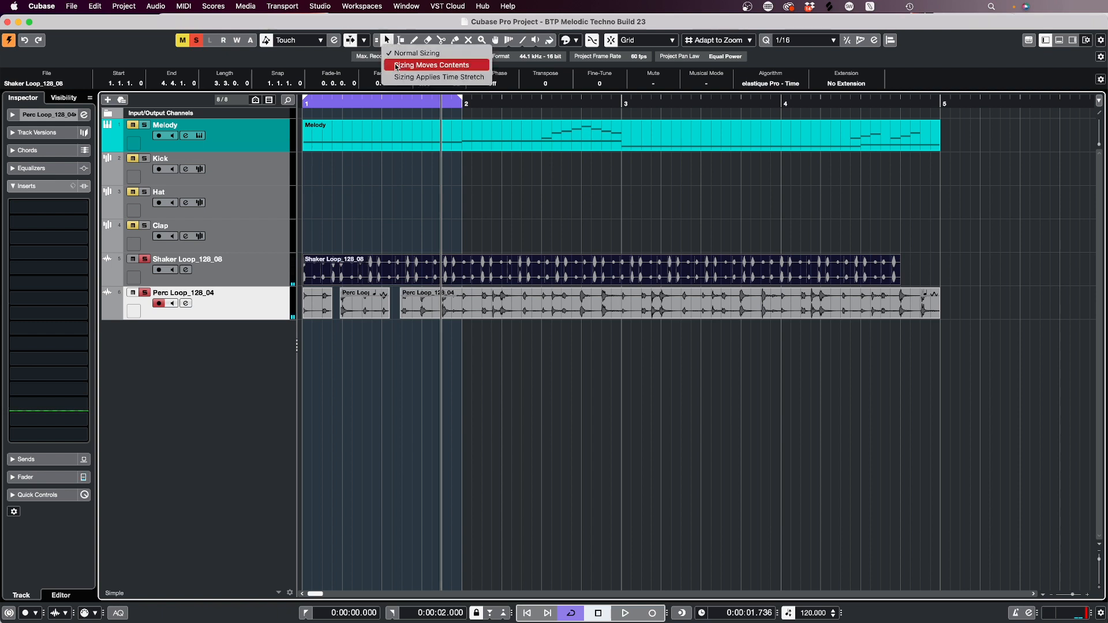
pyautogui.click(398, 67)
pyautogui.moveTo(900, 284); pyautogui.dragTo(941, 284)
pyautogui.click(887, 221)
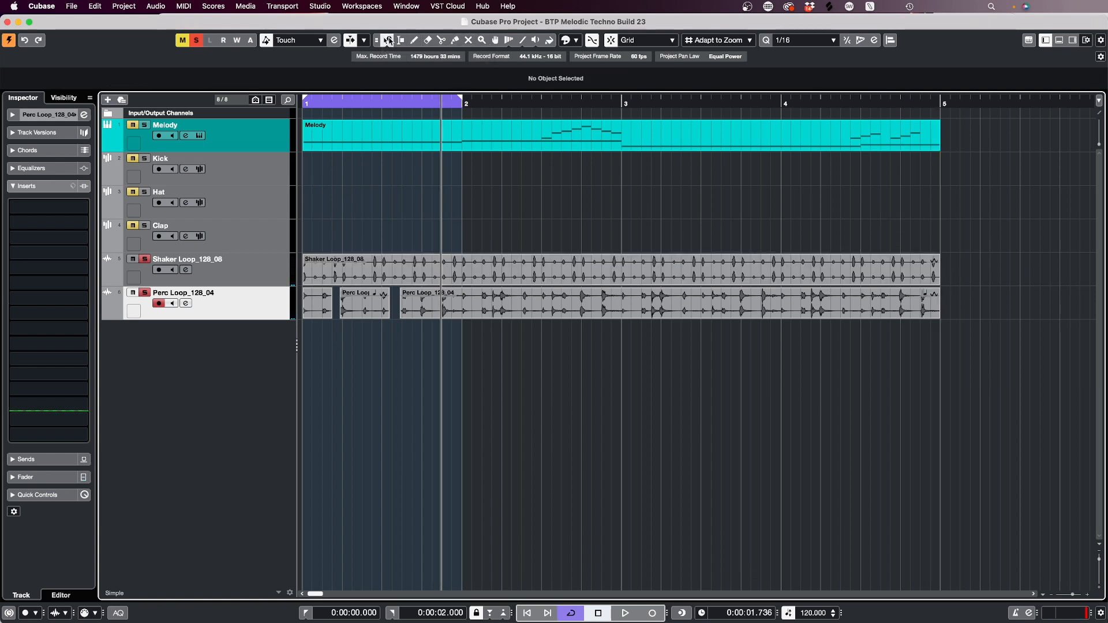
pyautogui.click(386, 40)
pyautogui.click(397, 56)
# Step: Split the perc loop at 1.4.4.119, near the end of bar 1, and delete everything after the cut
pyautogui.press('space')
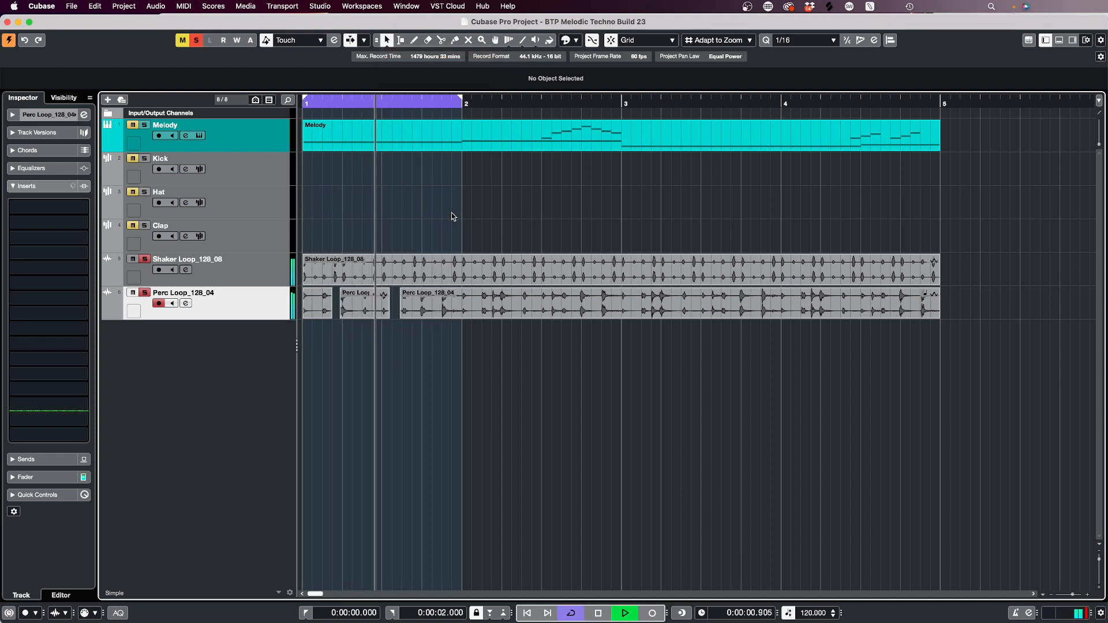
pyautogui.click(442, 40)
pyautogui.click(462, 303)
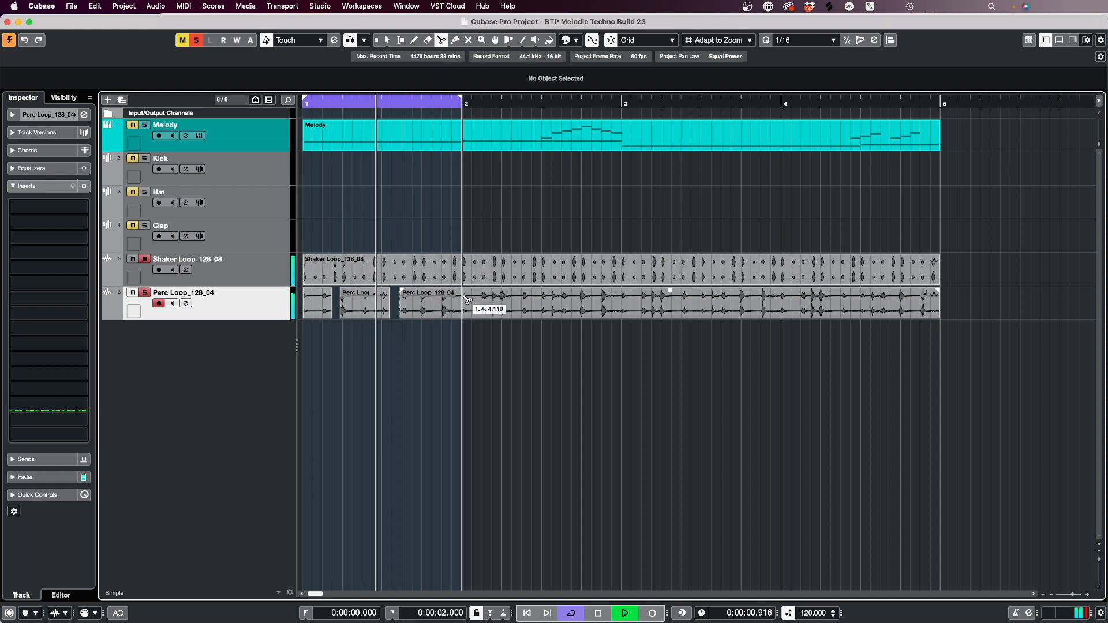
pyautogui.click(387, 40)
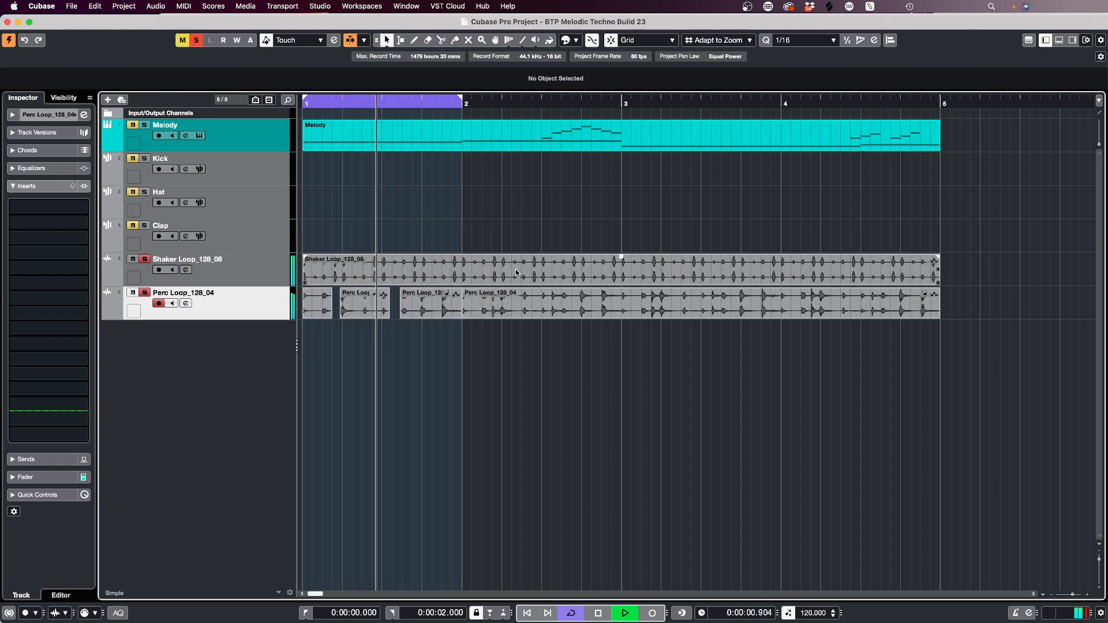
pyautogui.click(523, 302)
pyautogui.press('Delete')
pyautogui.press('space')
pyautogui.press('super+z')
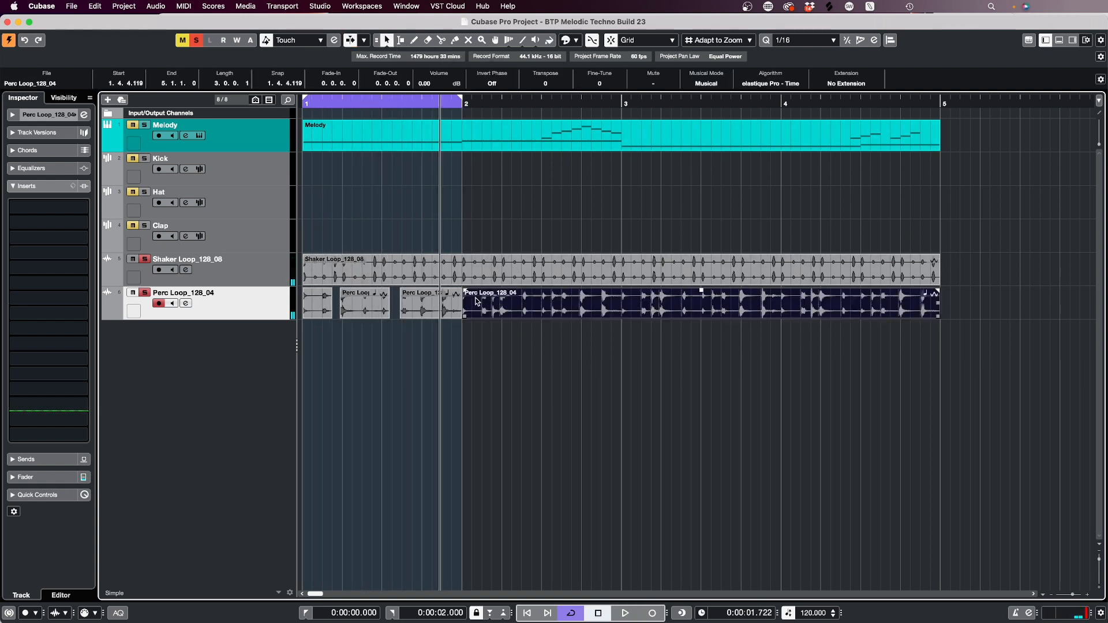
pyautogui.press('Delete')
# Step: Duplicate the bar 1 perc loop pieces three times to fill the track up to bar 5
pyautogui.moveTo(503, 300); pyautogui.dragTo(287, 306)
pyautogui.press('super+d')
pyautogui.press('super+d')
pyautogui.press('super+d')
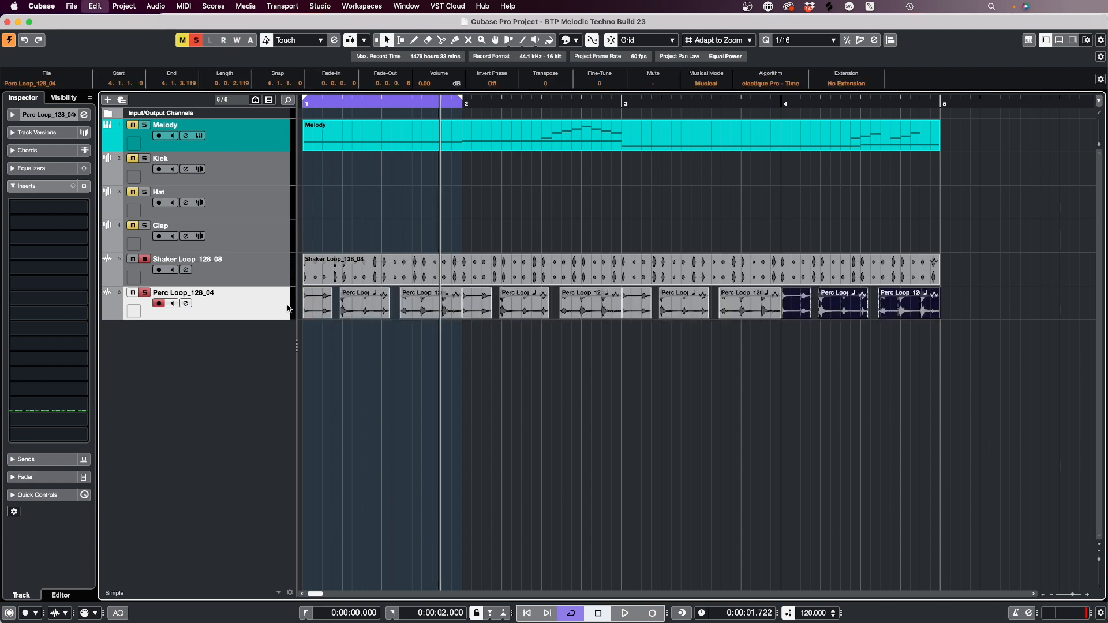
pyautogui.click(333, 233)
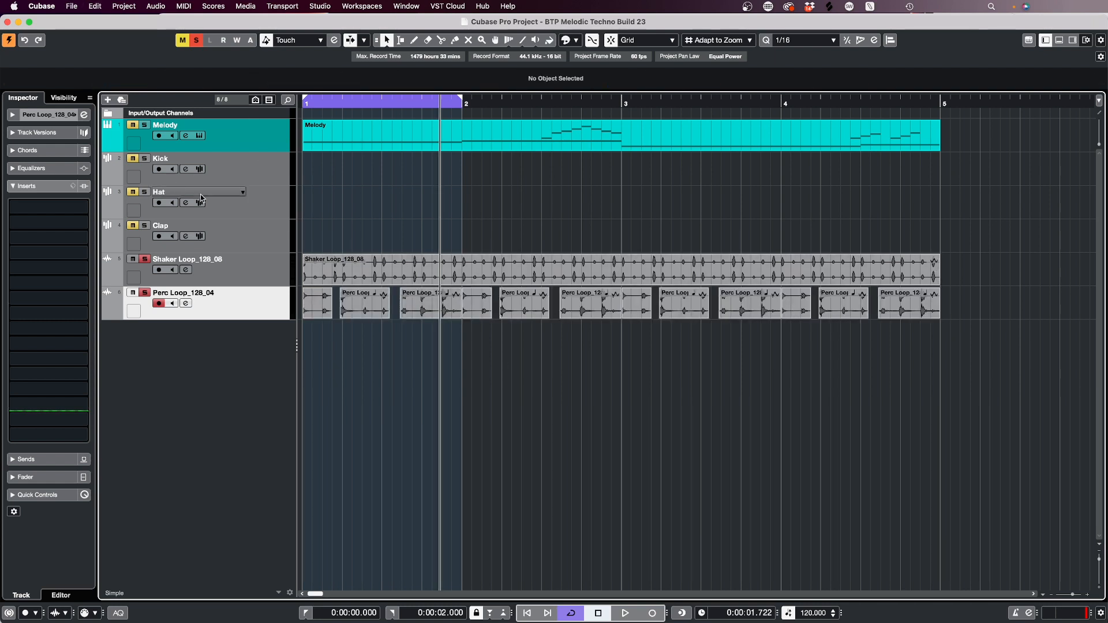
# Step: Create a one-bar part at bar 1 on the Hat track, solo only that track and open the part for note editing
pyautogui.doubleClick(340, 207)
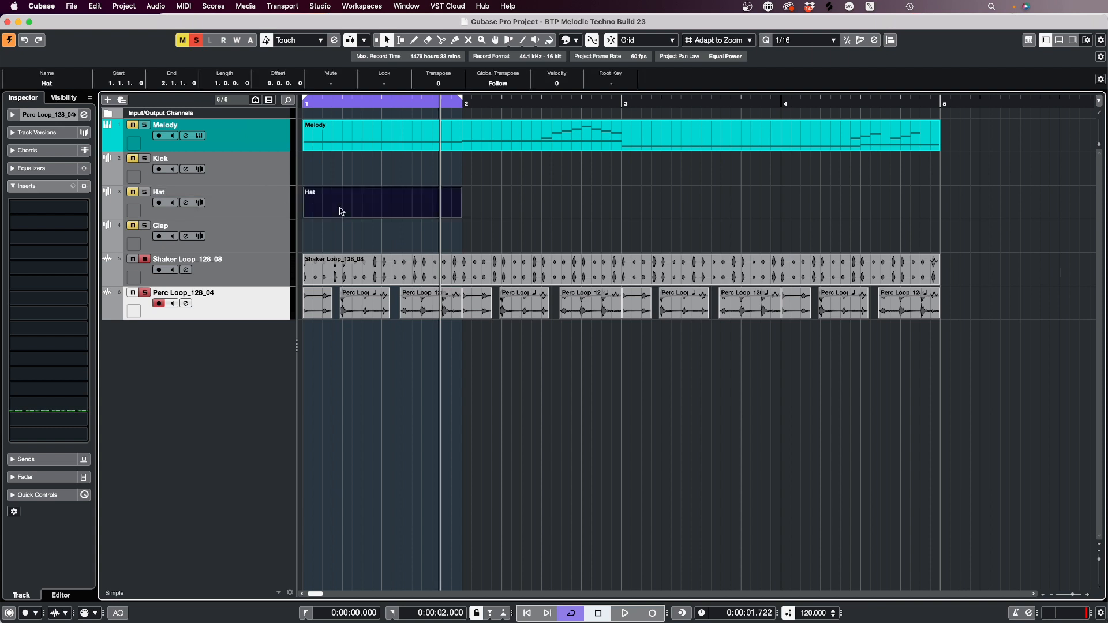
pyautogui.click(145, 191)
pyautogui.click(145, 293)
pyautogui.click(145, 259)
pyautogui.doubleClick(365, 204)
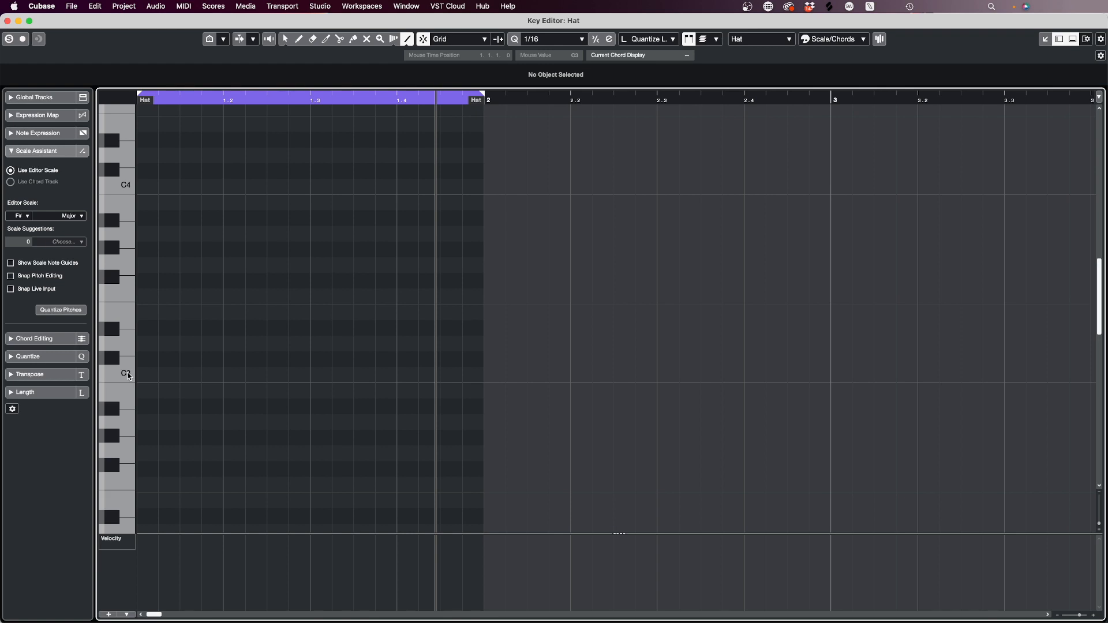
# Step: Draw four C3 sixteenth notes on the offbeats 1.1.3, 1.2.3, 1.3.3 and 1.4.3 in the Hat part, and close the editor
pyautogui.click(183, 374)
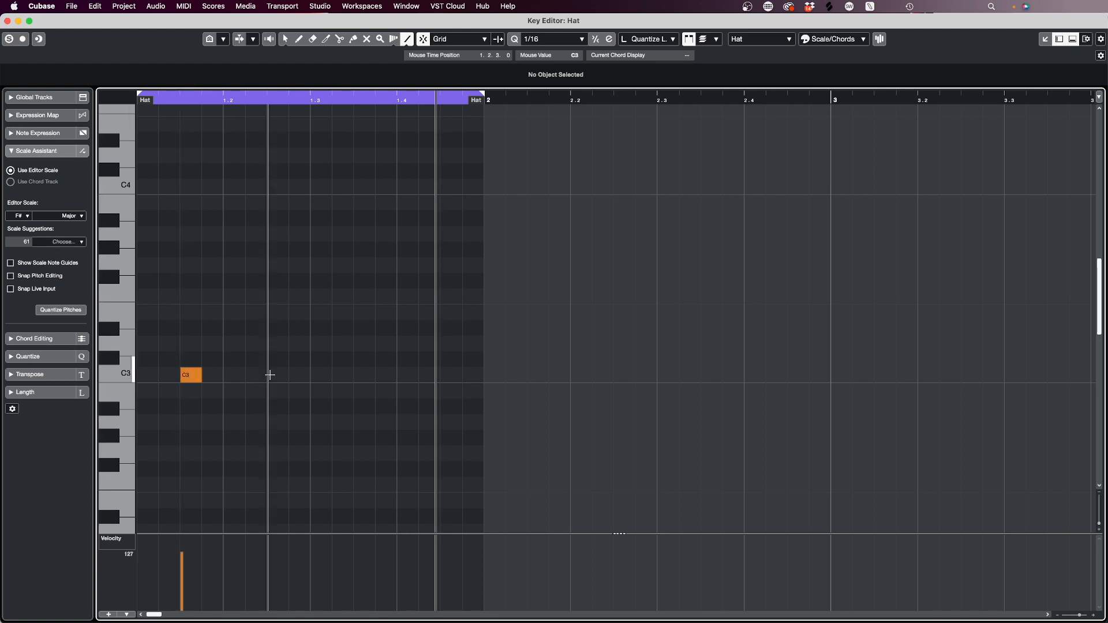
pyautogui.click(270, 375)
pyautogui.click(358, 374)
pyautogui.click(444, 375)
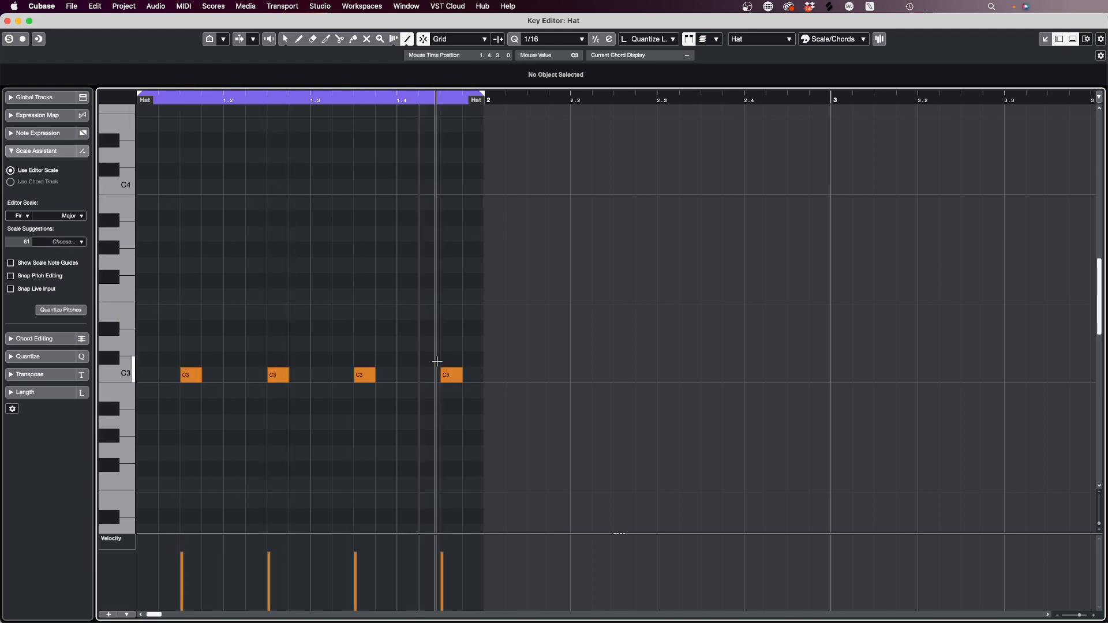
pyautogui.click(285, 39)
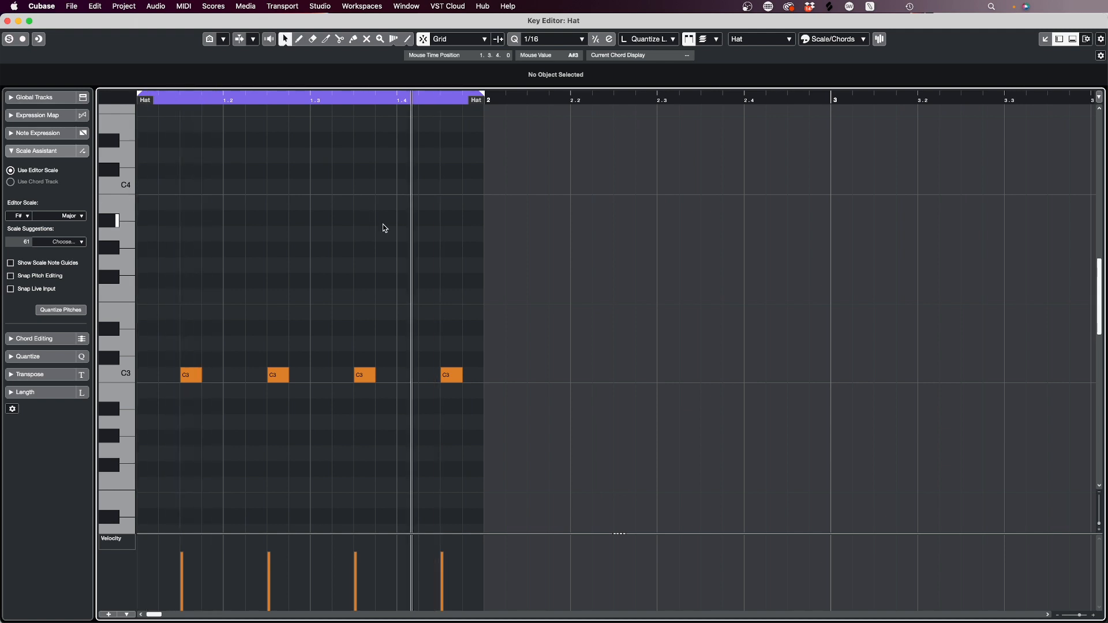
pyautogui.press('Return')
pyautogui.press('space')
# Step: Unsolo the Hat track, play all the tracks together and mute the Melody track
pyautogui.click(145, 191)
pyautogui.press('space')
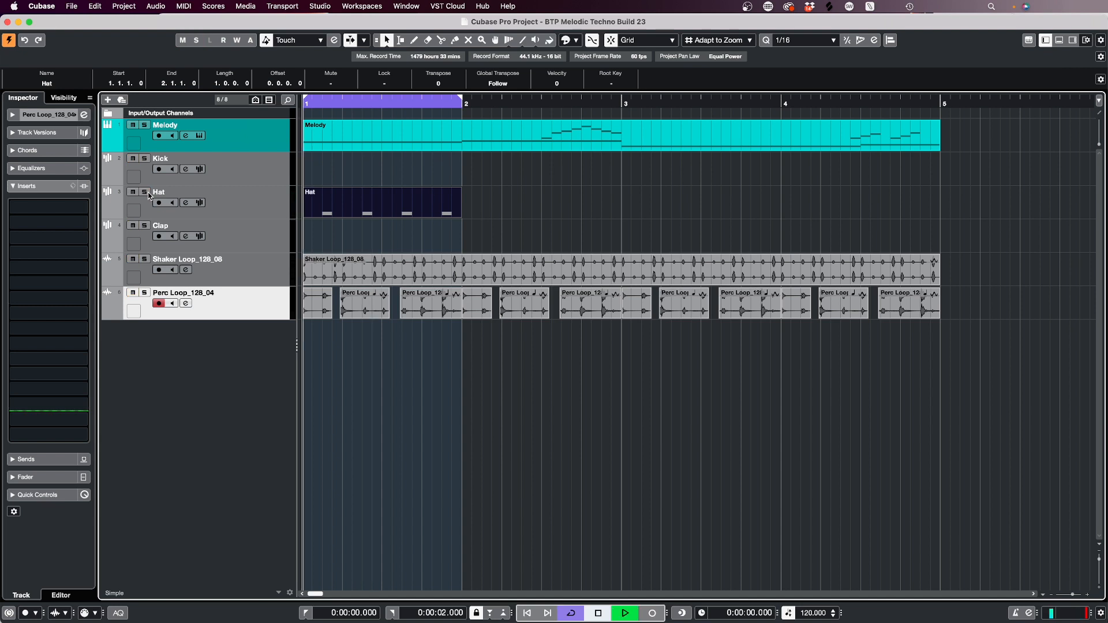
pyautogui.press('space')
pyautogui.click(132, 124)
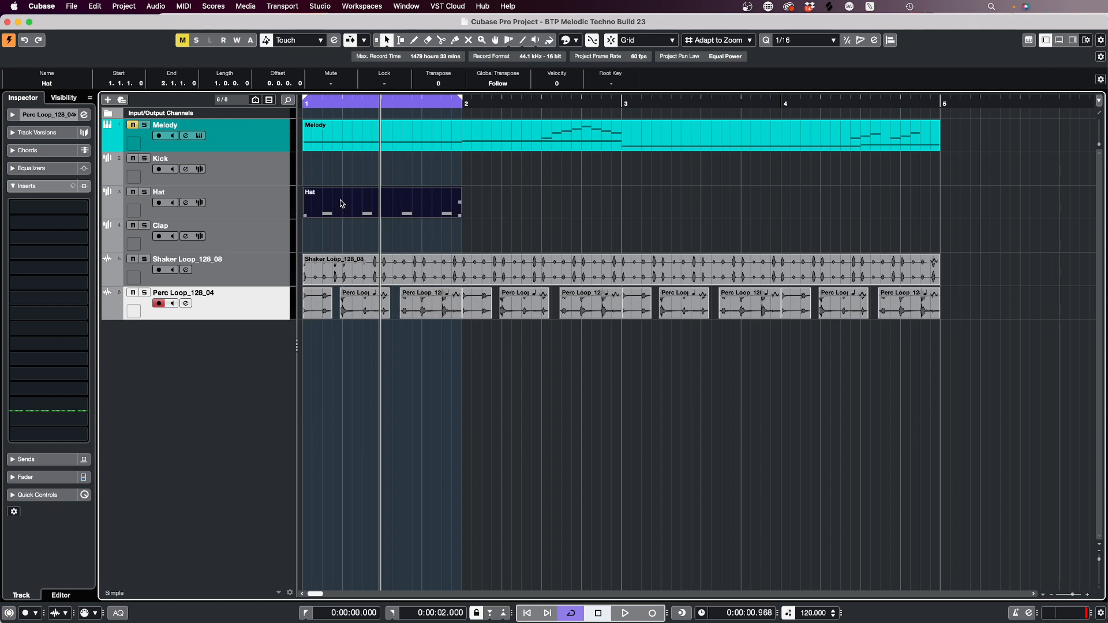
# Step: Copy the one-bar Hat part onto the Clap track and check its notes in the editor
pyautogui.moveTo(340, 202); pyautogui.dragTo(344, 238)
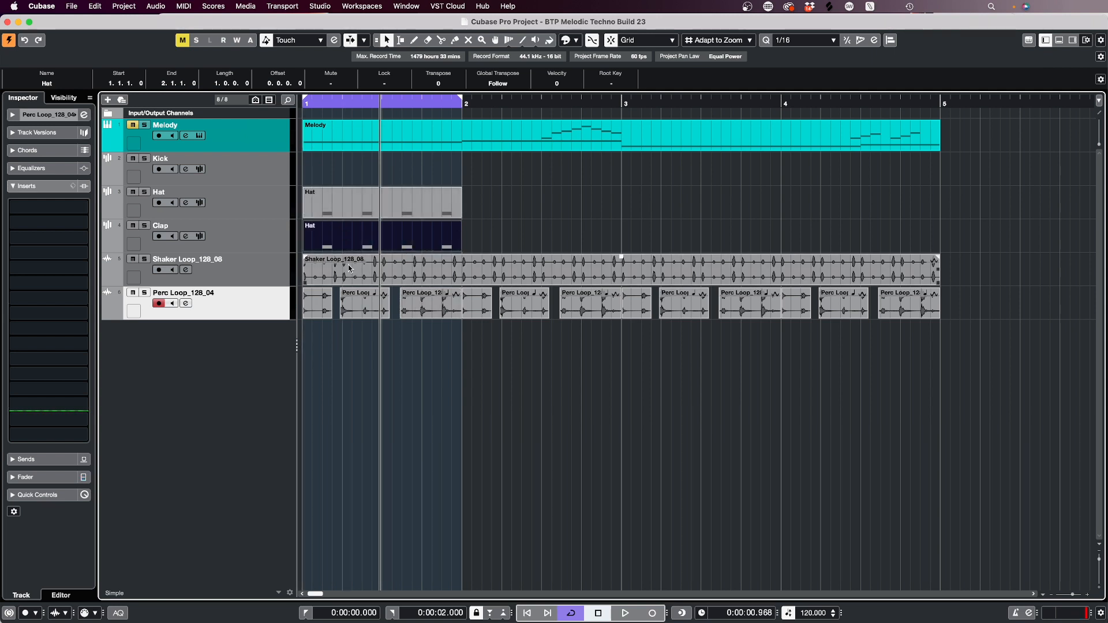
pyautogui.doubleClick(356, 244)
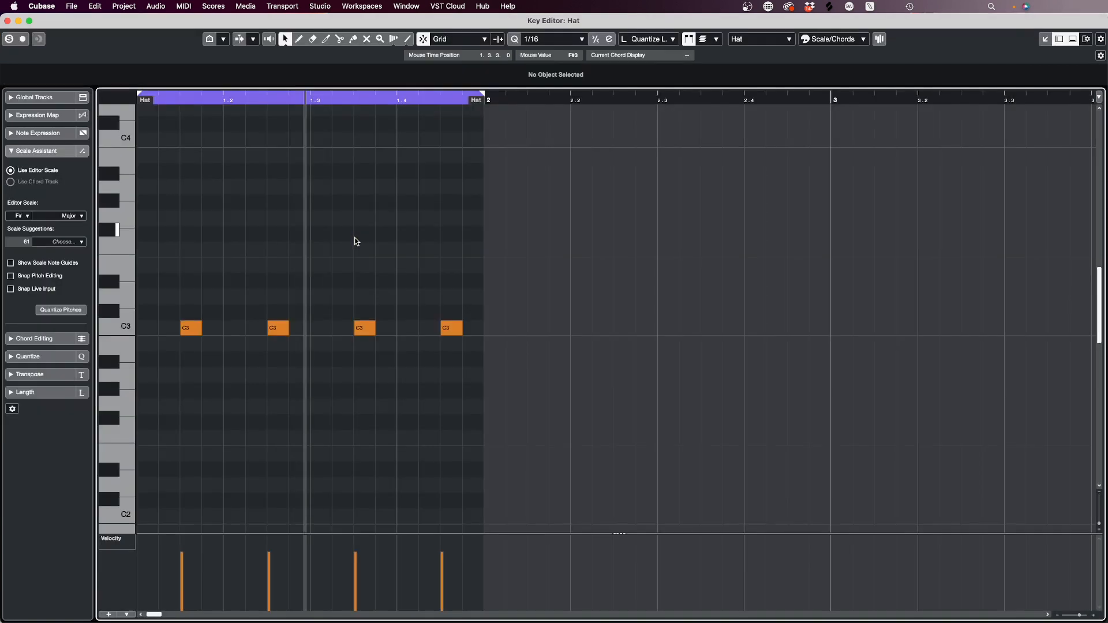
pyautogui.press('Return')
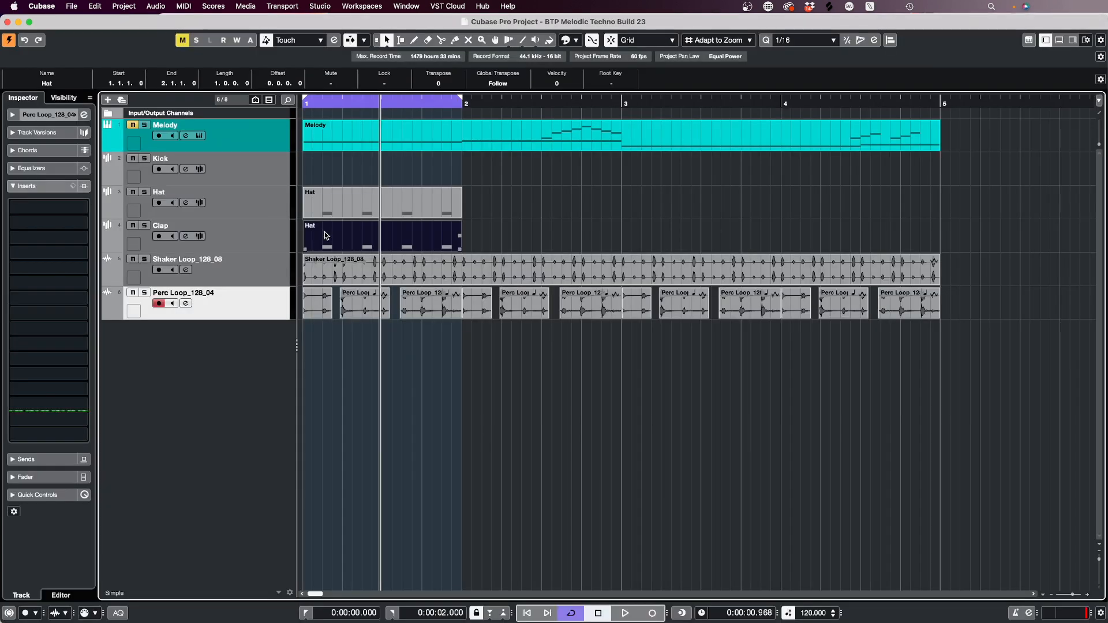
# Step: Delete the first and third notes of the Clap track's part and move the other two onto beats 1.2 and 1.4
pyautogui.doubleClick(323, 232)
pyautogui.moveTo(189, 285); pyautogui.dragTo(184, 353)
pyautogui.press('Delete')
pyautogui.moveTo(365, 282); pyautogui.dragTo(359, 364)
pyautogui.press('Delete')
pyautogui.moveTo(512, 296); pyautogui.dragTo(236, 328)
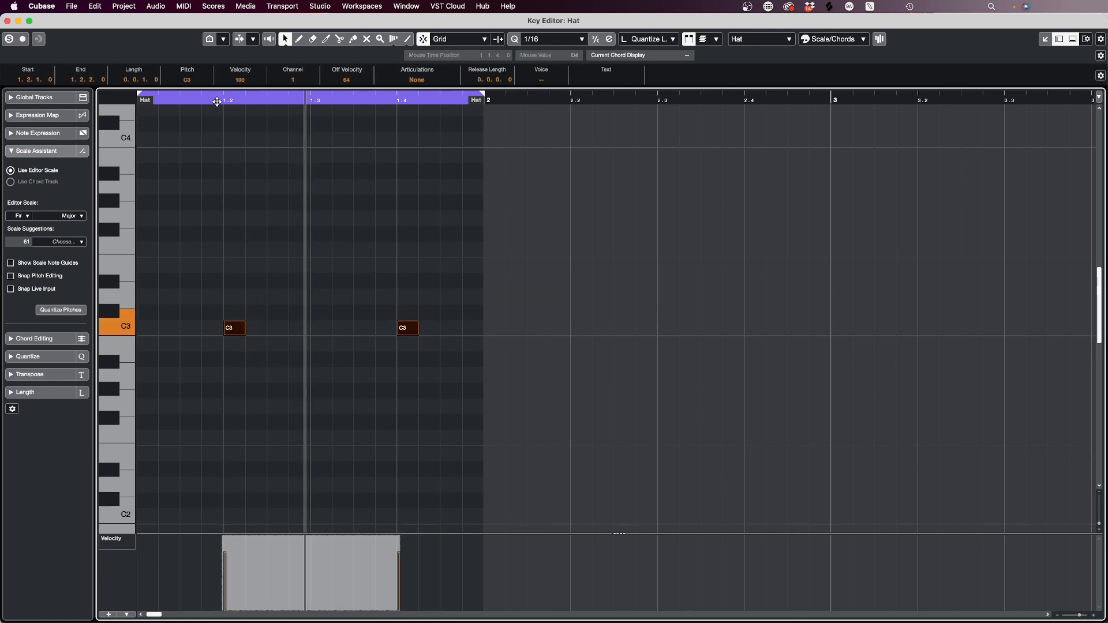
# Step: Play back the hat, clap, shaker and perc pattern, returning to the project view
pyautogui.press('space')
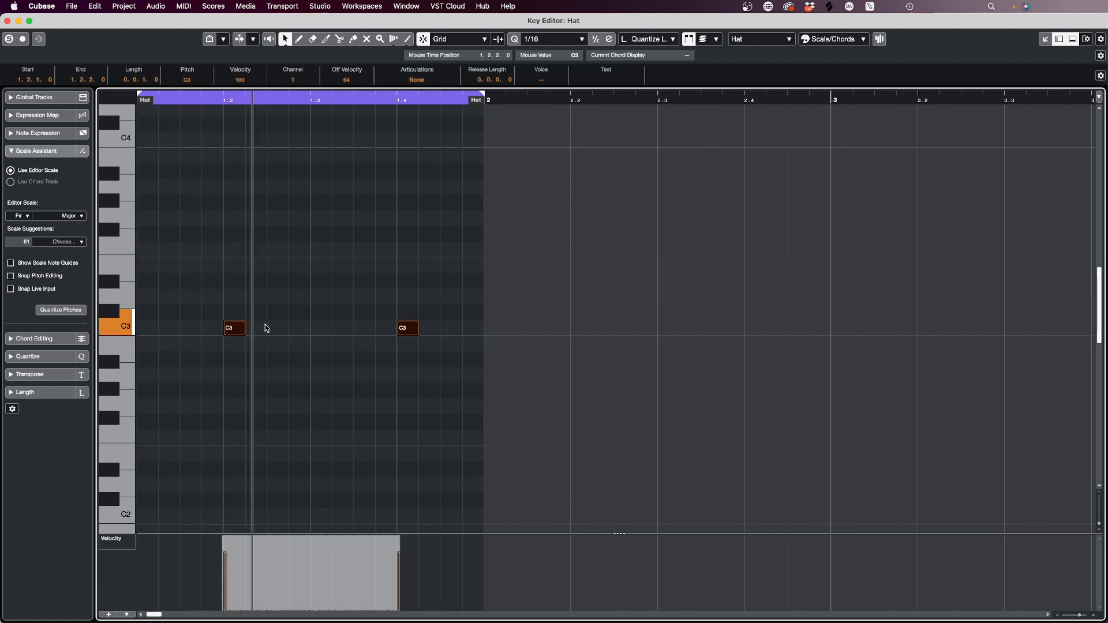
pyautogui.press('Escape')
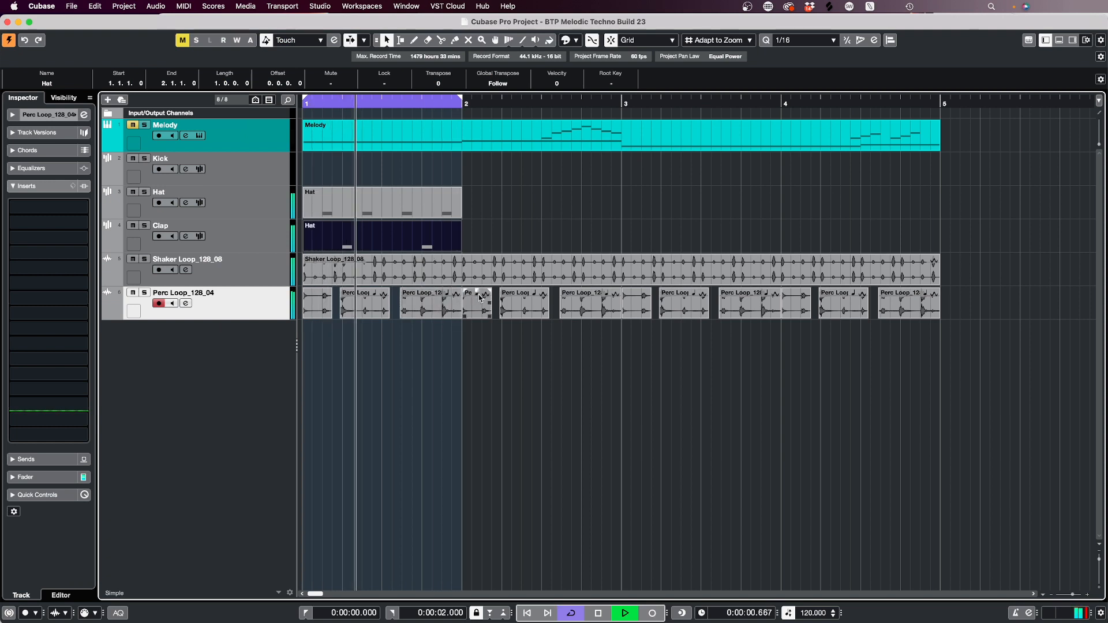
pyautogui.press('space')
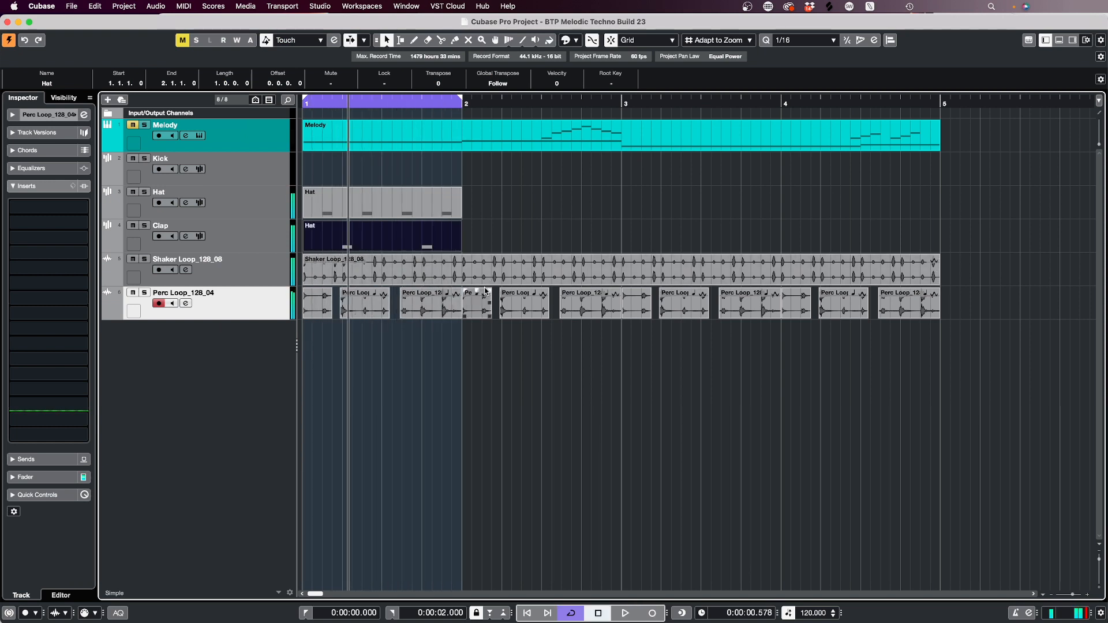
# Step: Duplicate the one-bar Hat and Clap parts together three times to fill bars 2 to 4
pyautogui.click(515, 220)
pyautogui.moveTo(514, 205); pyautogui.dragTo(381, 236)
pyautogui.press('super+d')
pyautogui.press('super+d')
pyautogui.press('super+d')
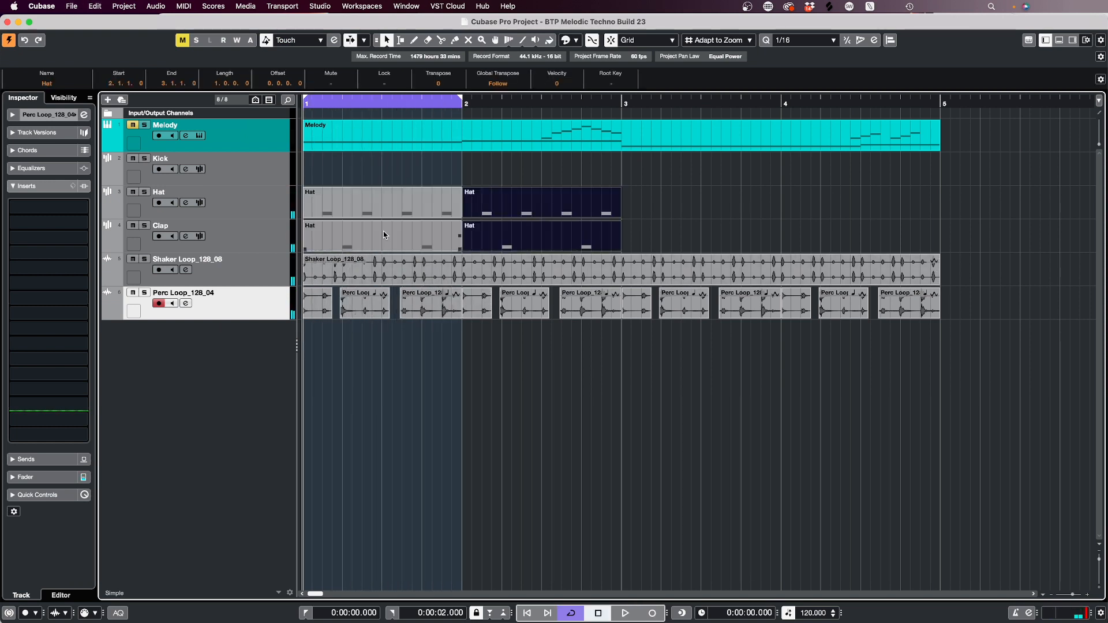
# Step: Set the loop range to span all drum parts, from bar 1 to bar 5
pyautogui.moveTo(998, 186); pyautogui.dragTo(258, 329)
pyautogui.press('p')
pyautogui.press('g')
pyautogui.press('g')
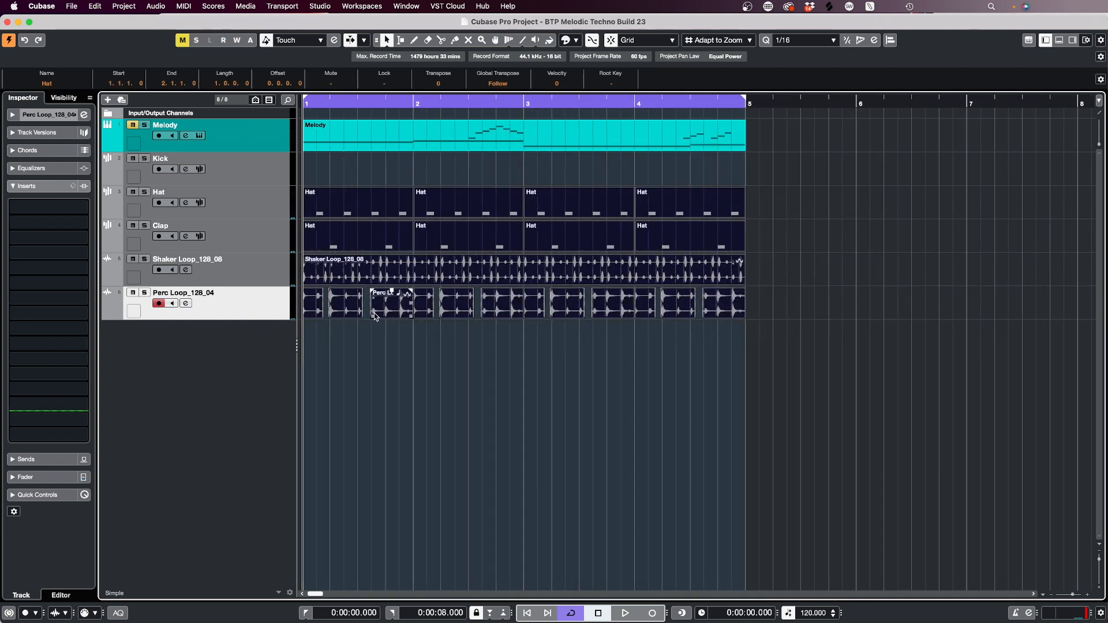
pyautogui.click(502, 430)
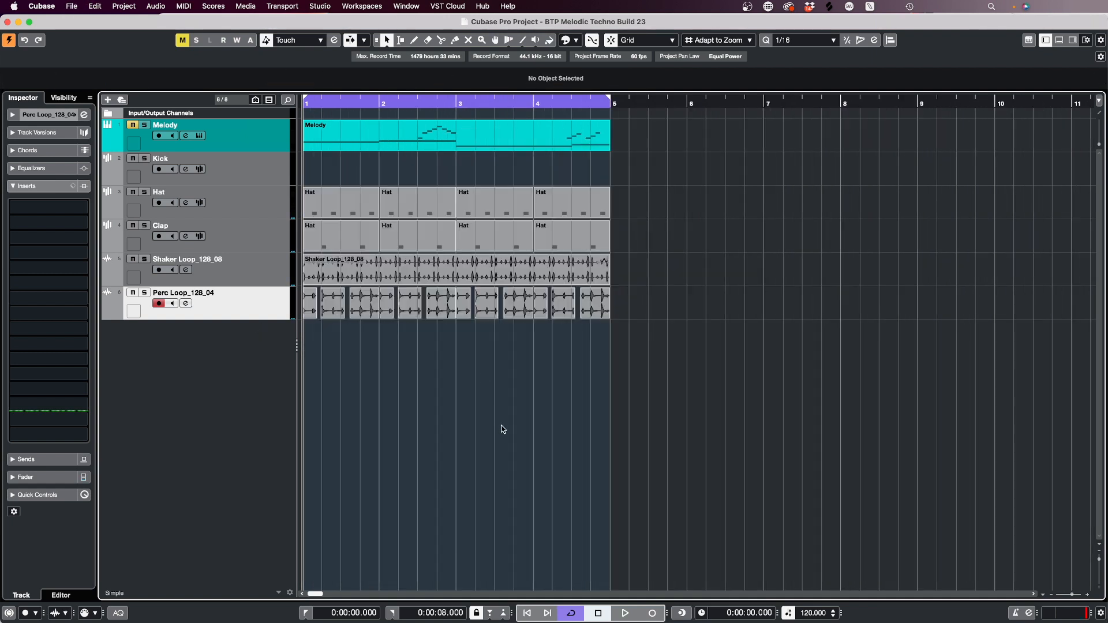
# Step: Colour the Hat, perc loop, shaker, Clap and Kick tracks red
pyautogui.click(116, 211)
pyautogui.click(114, 246)
pyautogui.click(123, 317)
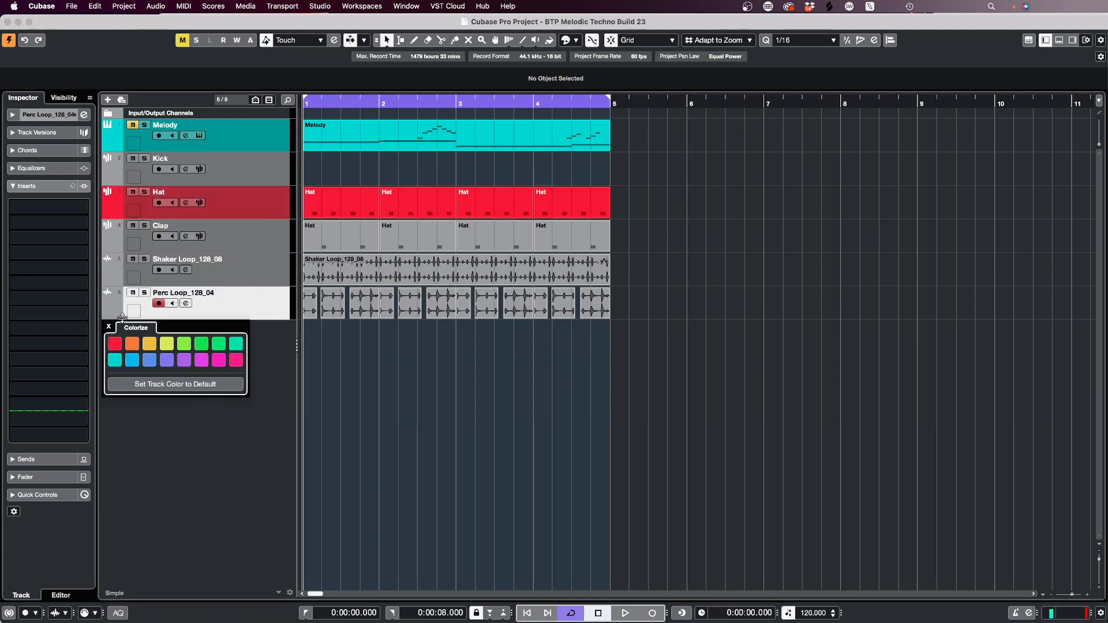
pyautogui.click(123, 345)
pyautogui.click(116, 279)
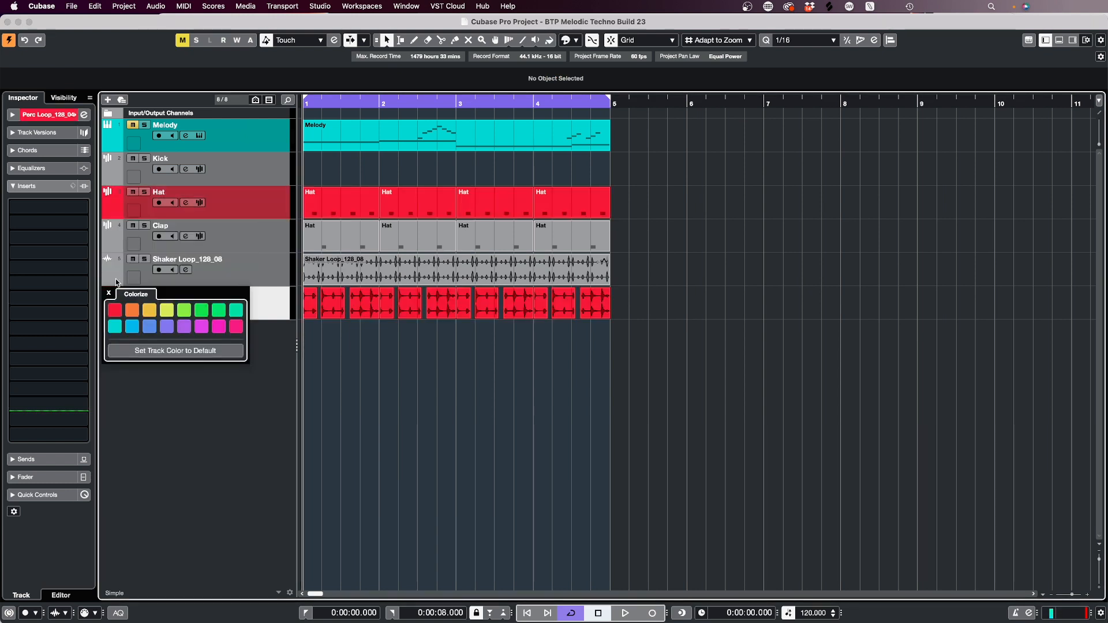
pyautogui.click(115, 310)
pyautogui.click(117, 245)
pyautogui.click(116, 269)
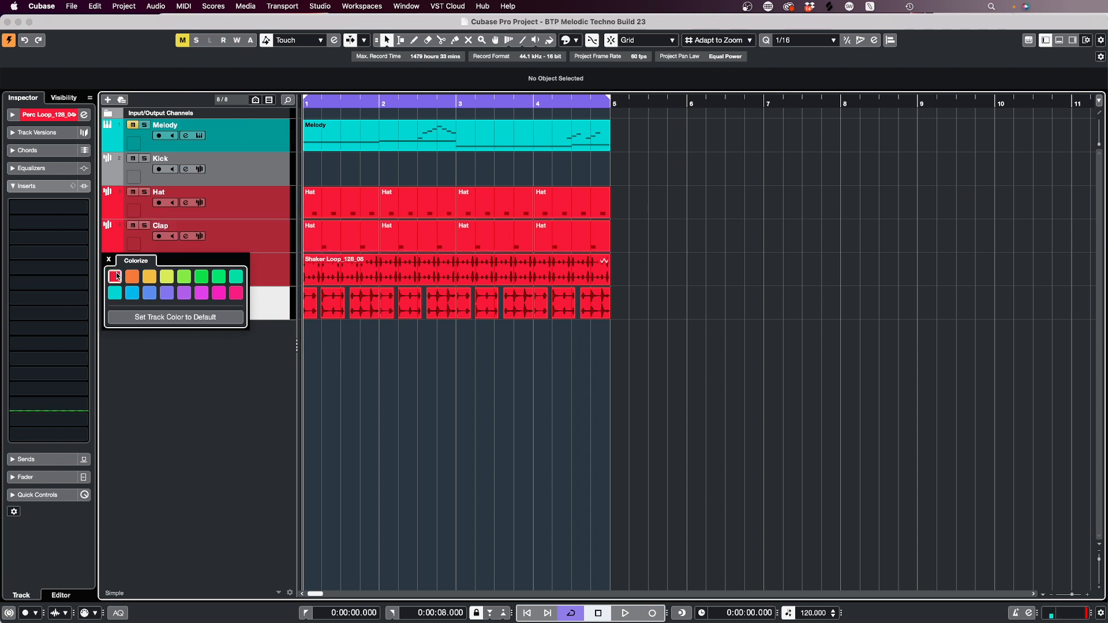
pyautogui.click(120, 170)
pyautogui.click(117, 206)
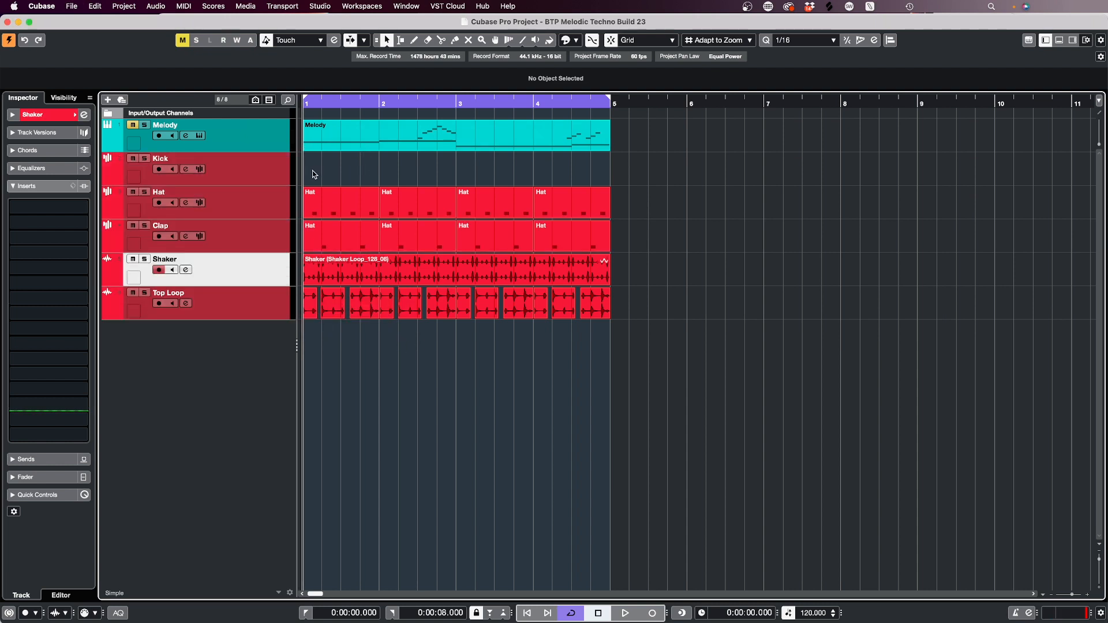
# Step: Create a part on the Kick track across the loop range and set its editor's quantize grid to 1/4
pyautogui.doubleClick(313, 175)
pyautogui.doubleClick(314, 170)
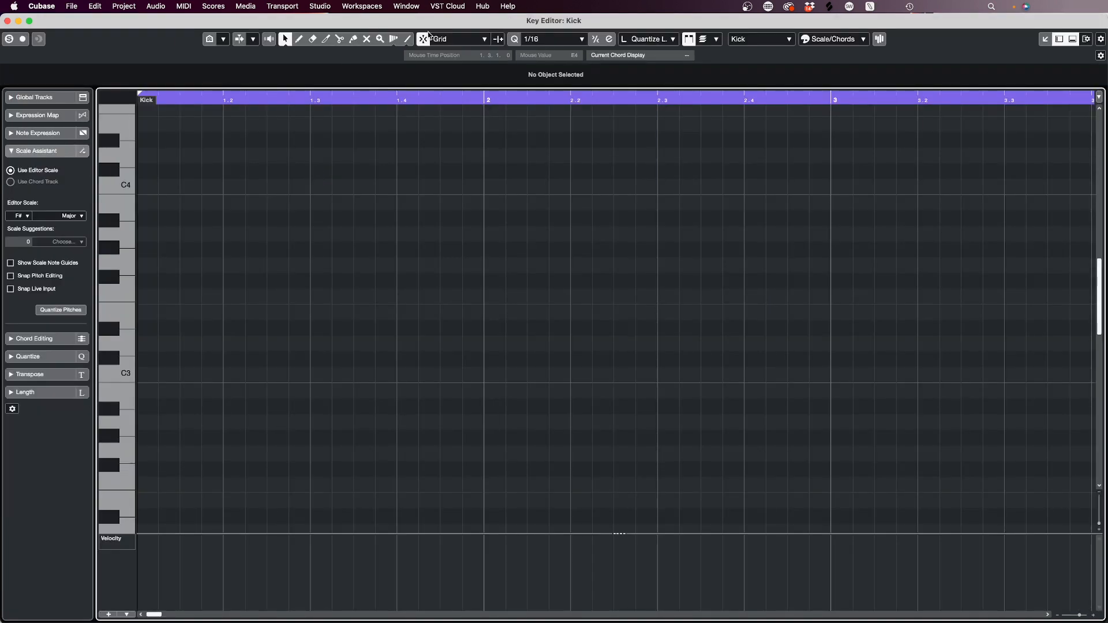
pyautogui.click(531, 40)
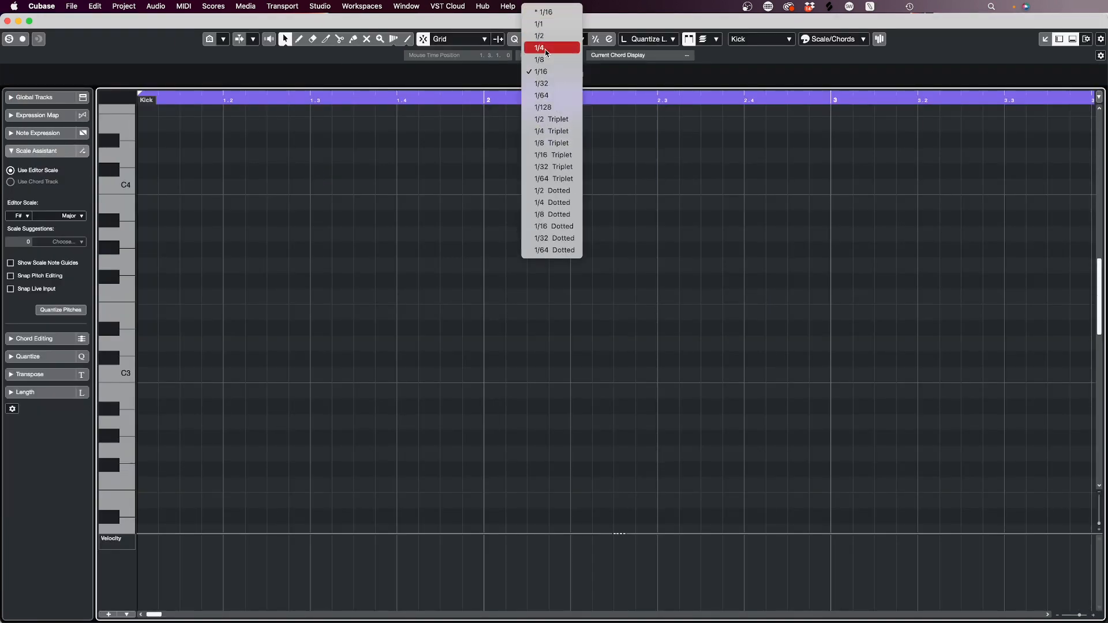
pyautogui.click(547, 49)
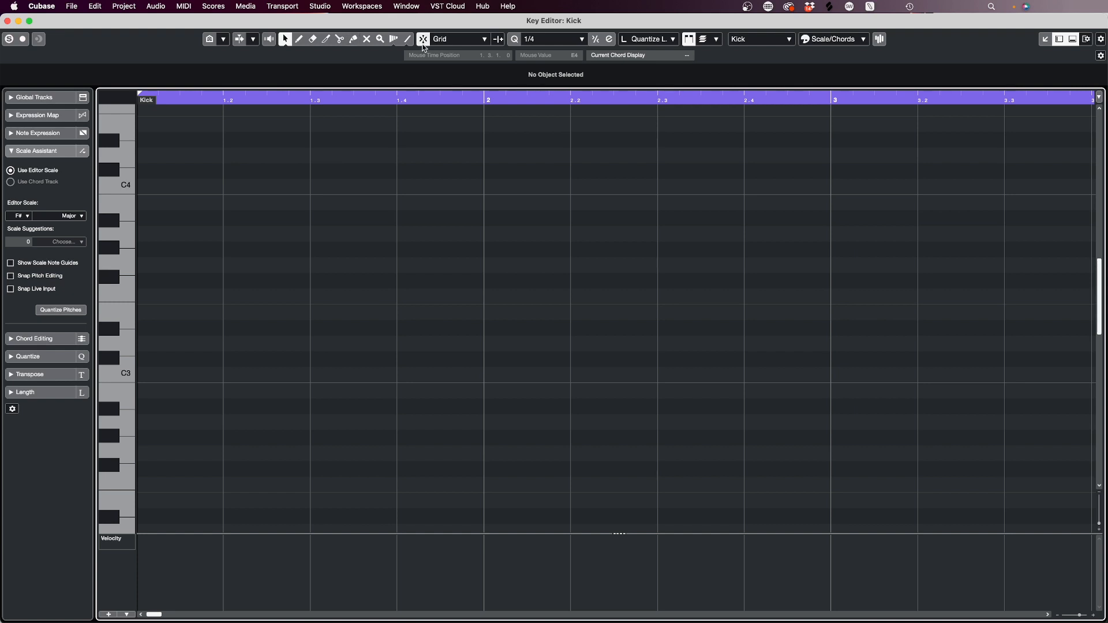
# Step: Fill the Kick part with a continuous row of quarter notes on C3 across all four bars using the Line tool
pyautogui.click(408, 38)
pyautogui.press('g')
pyautogui.press('g')
pyautogui.press('g')
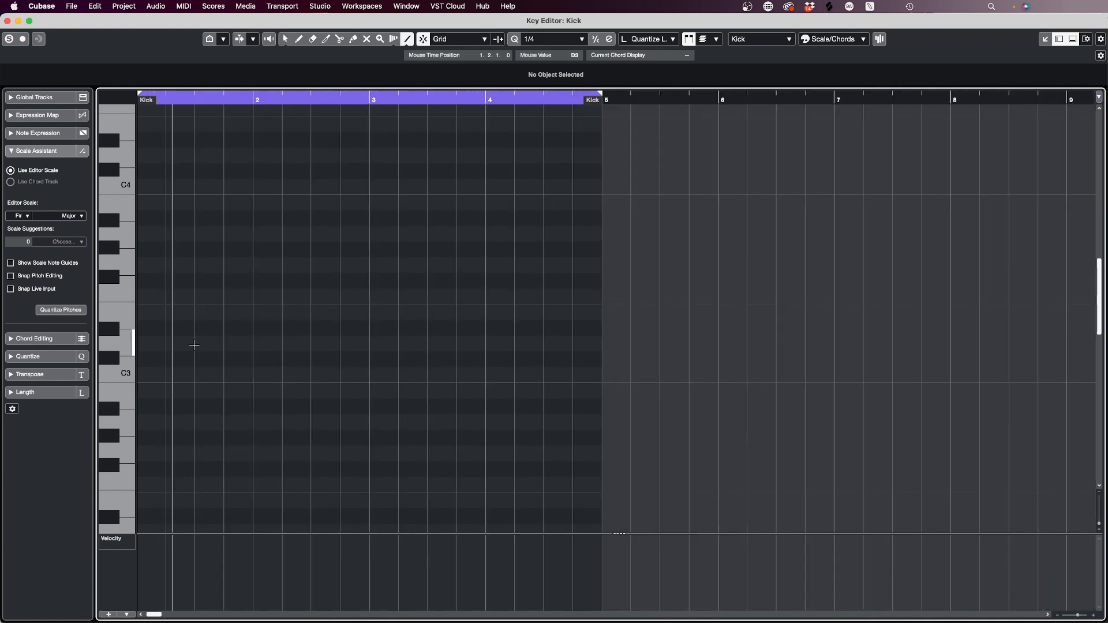
pyautogui.moveTo(141, 376); pyautogui.dragTo(593, 376)
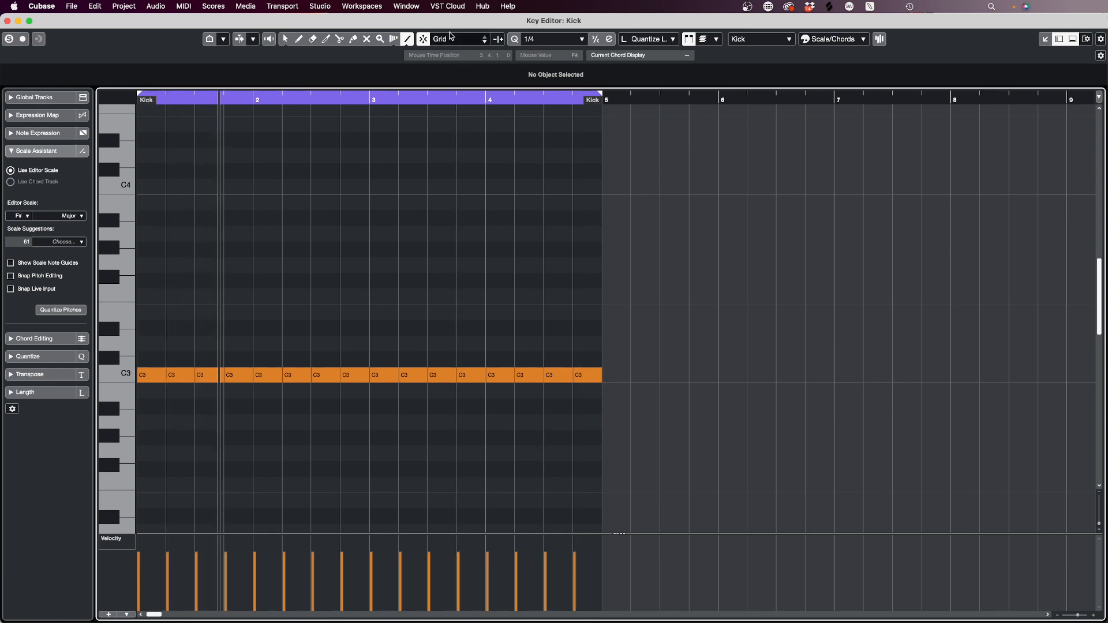
# Step: Set the quantize grid to 1/16 and close the Kick part's editor
pyautogui.click(553, 38)
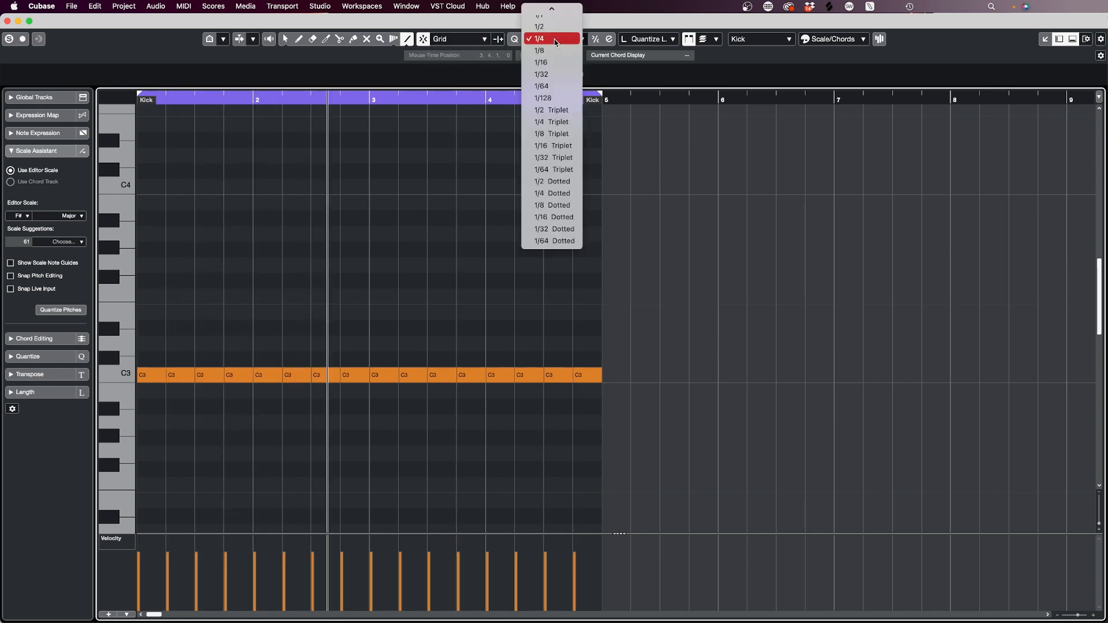
pyautogui.click(548, 61)
pyautogui.press('space')
pyautogui.press('Return')
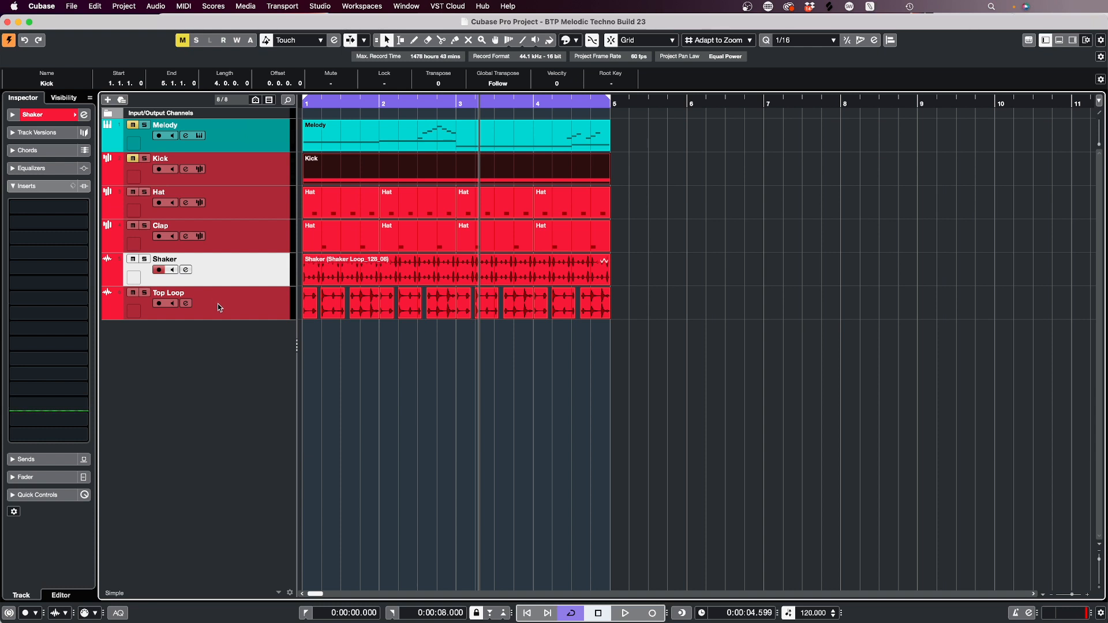
# Step: Insert the TDR Nova equalizer in the first audio insert slot of the Hat track
pyautogui.click(223, 208)
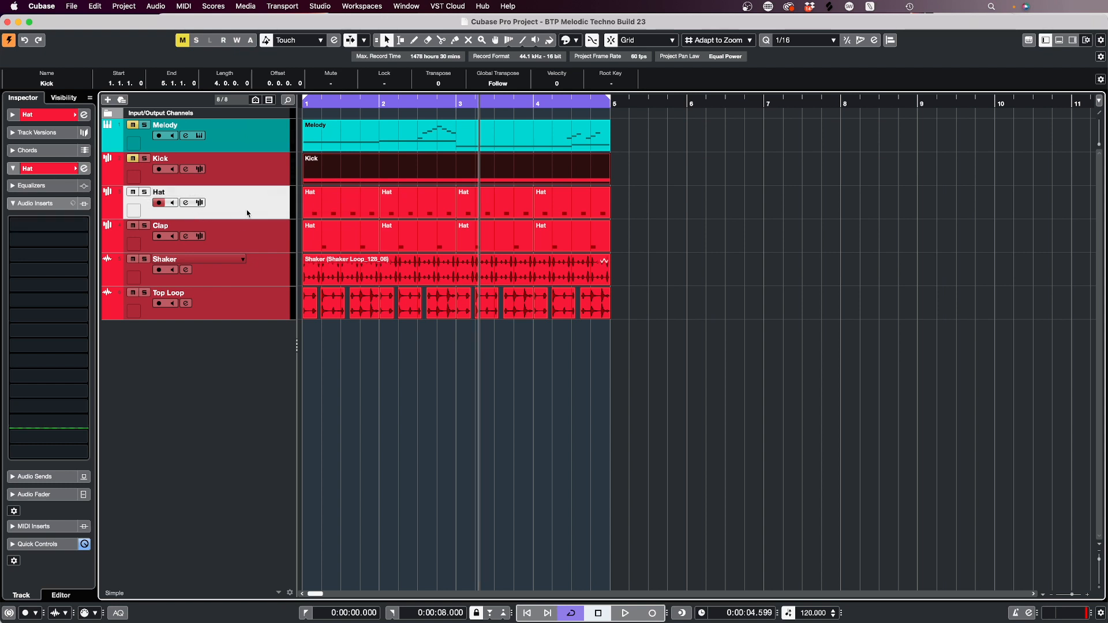
pyautogui.click(256, 173)
pyautogui.click(268, 210)
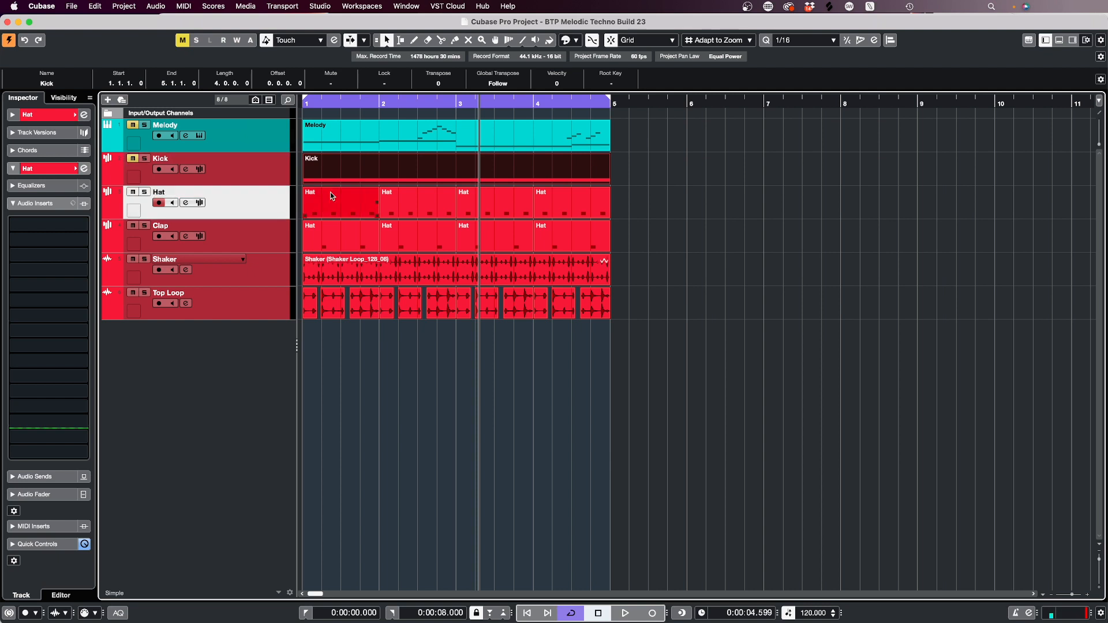
pyautogui.click(354, 193)
pyautogui.click(69, 226)
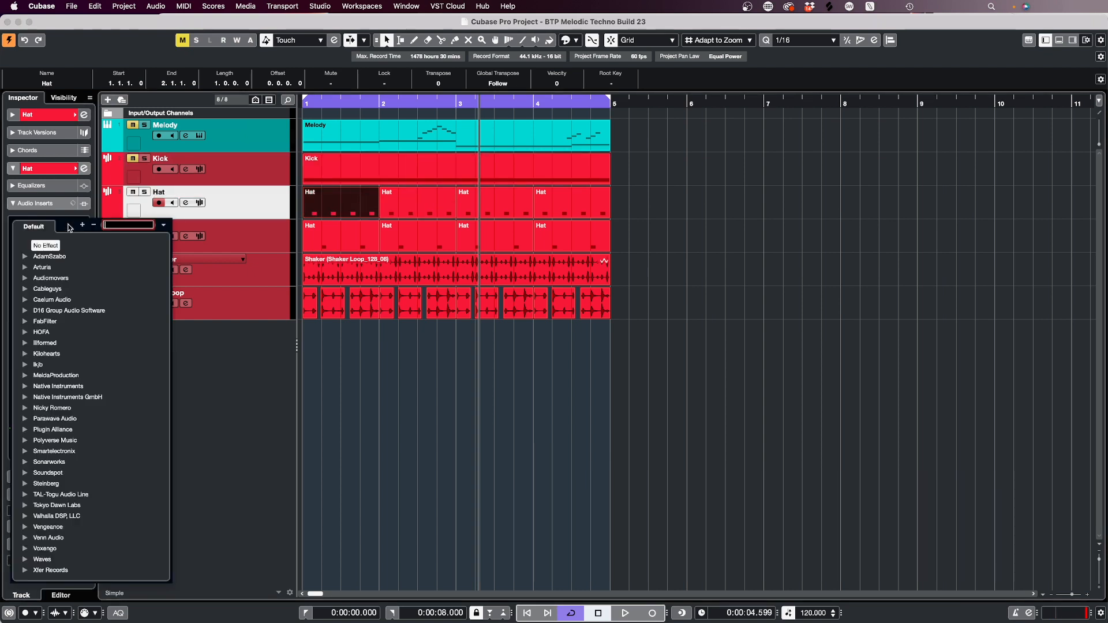
pyautogui.write('nova')
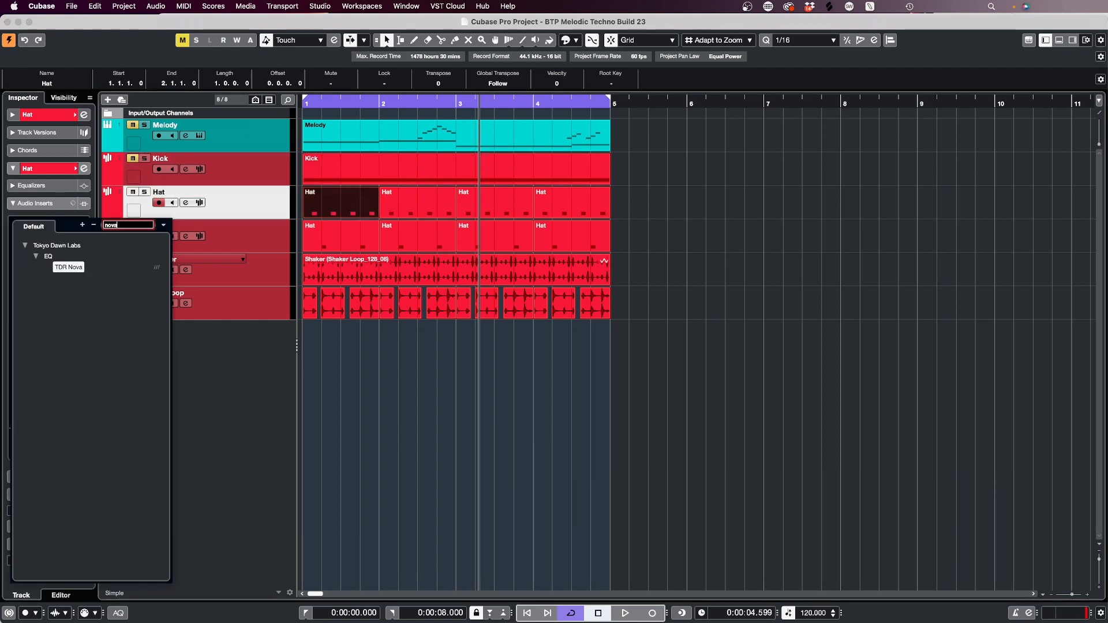
pyautogui.click(80, 271)
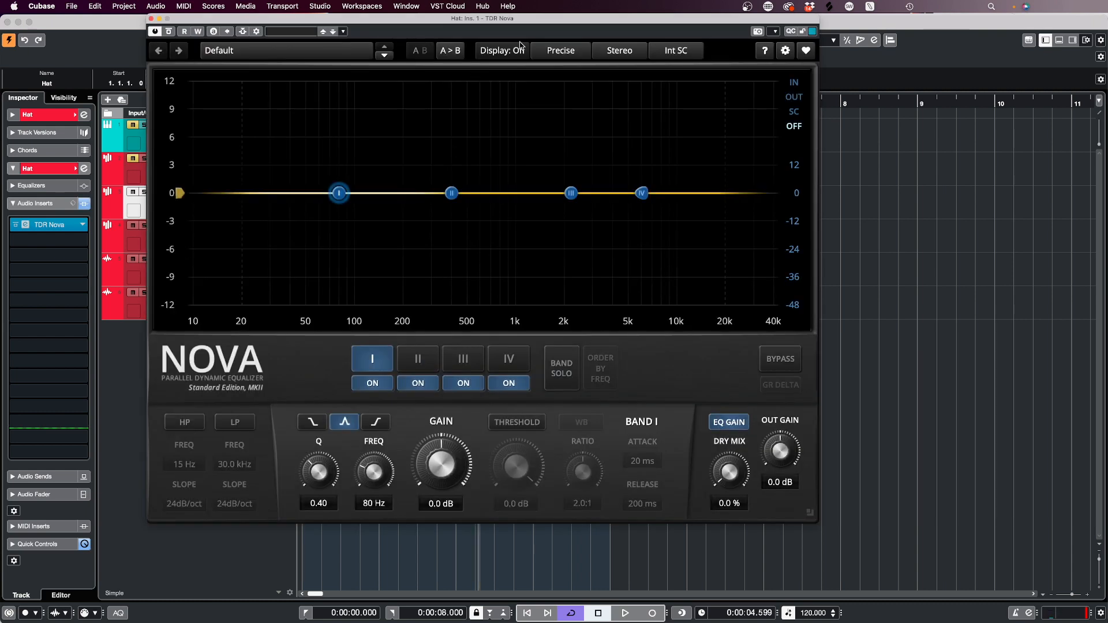
# Step: Solo the Hat track and, during playback, enable its equalizer's high-pass filter with the cutoff at about 911 Hz
pyautogui.click(180, 426)
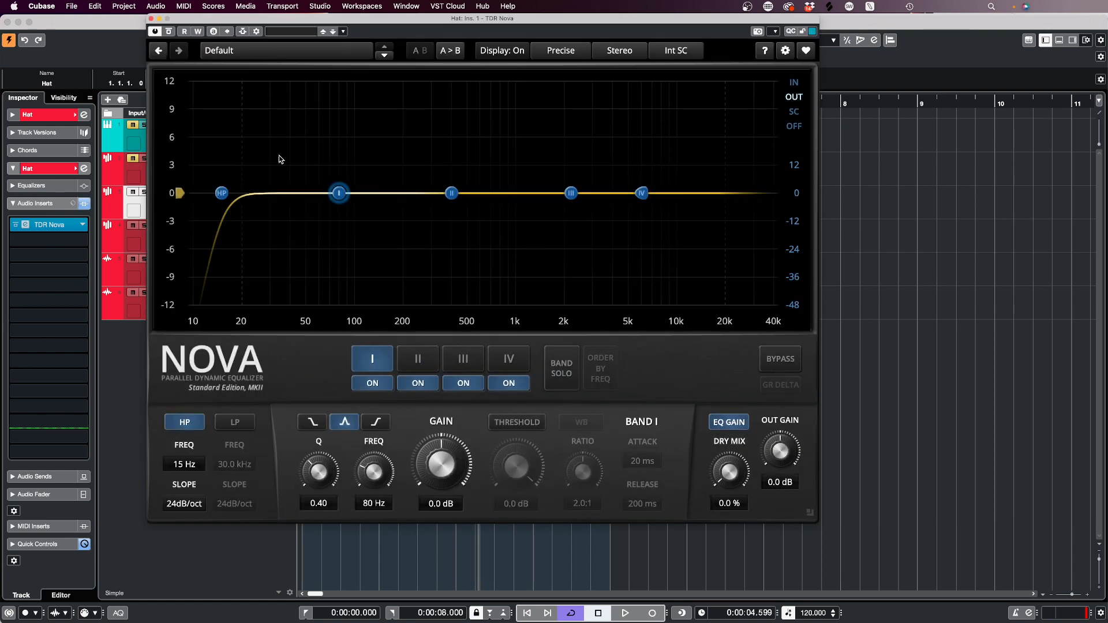
pyautogui.press('space')
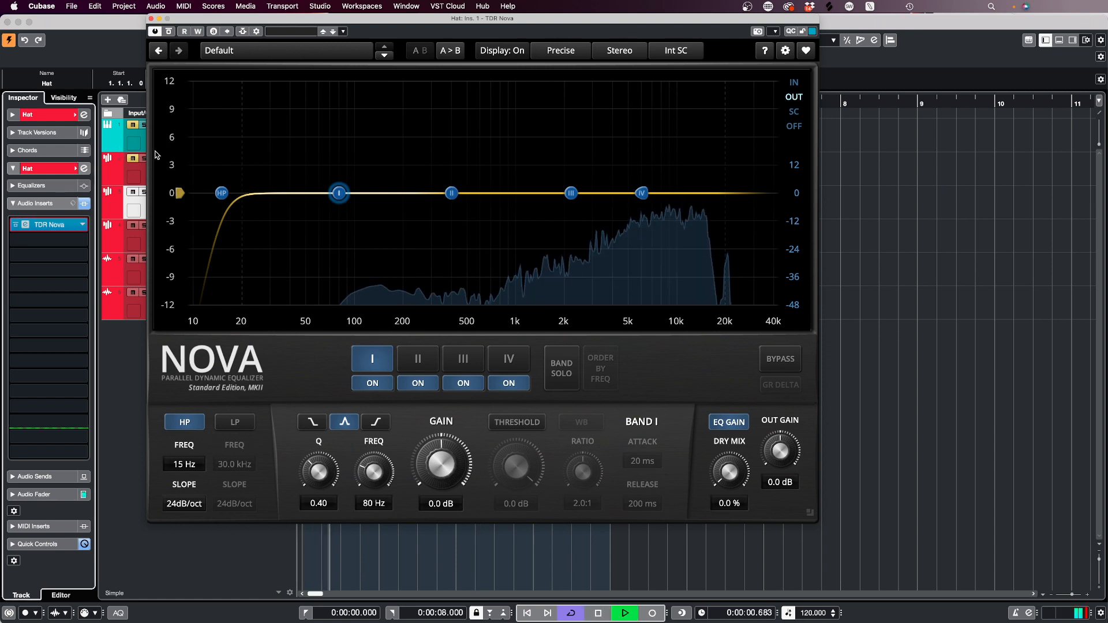
pyautogui.press('space')
pyautogui.click(145, 193)
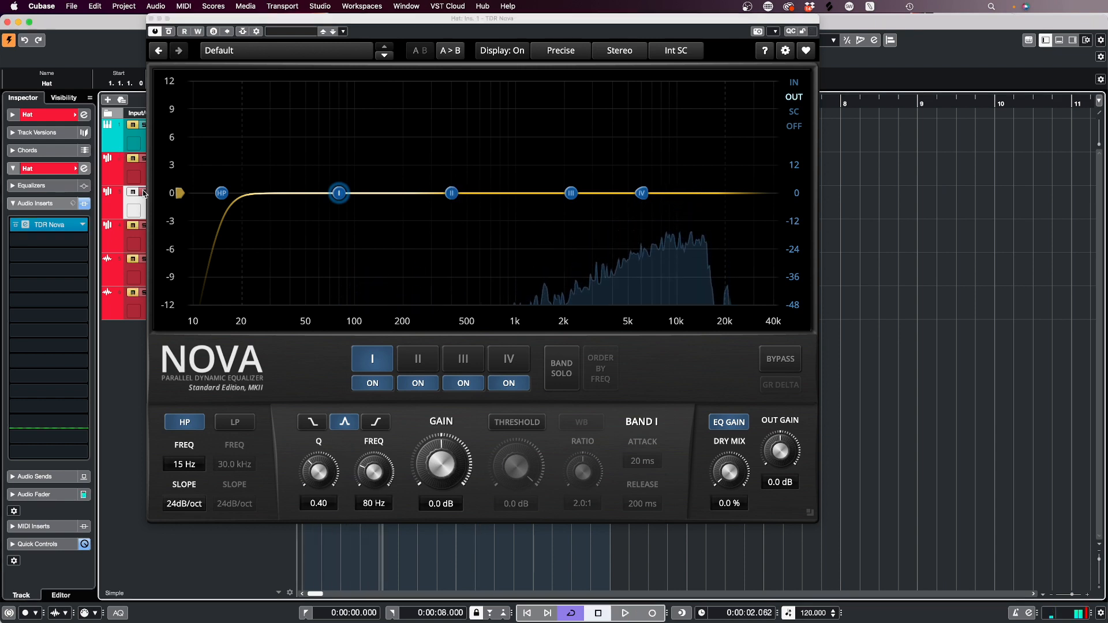
pyautogui.press('space')
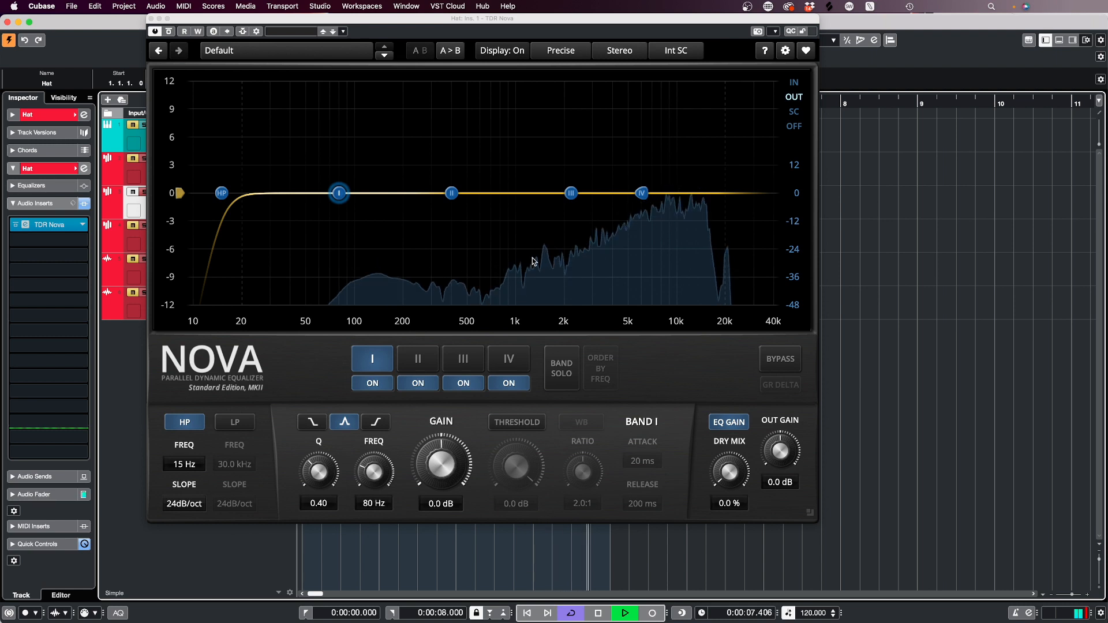
pyautogui.moveTo(222, 193); pyautogui.dragTo(520, 204)
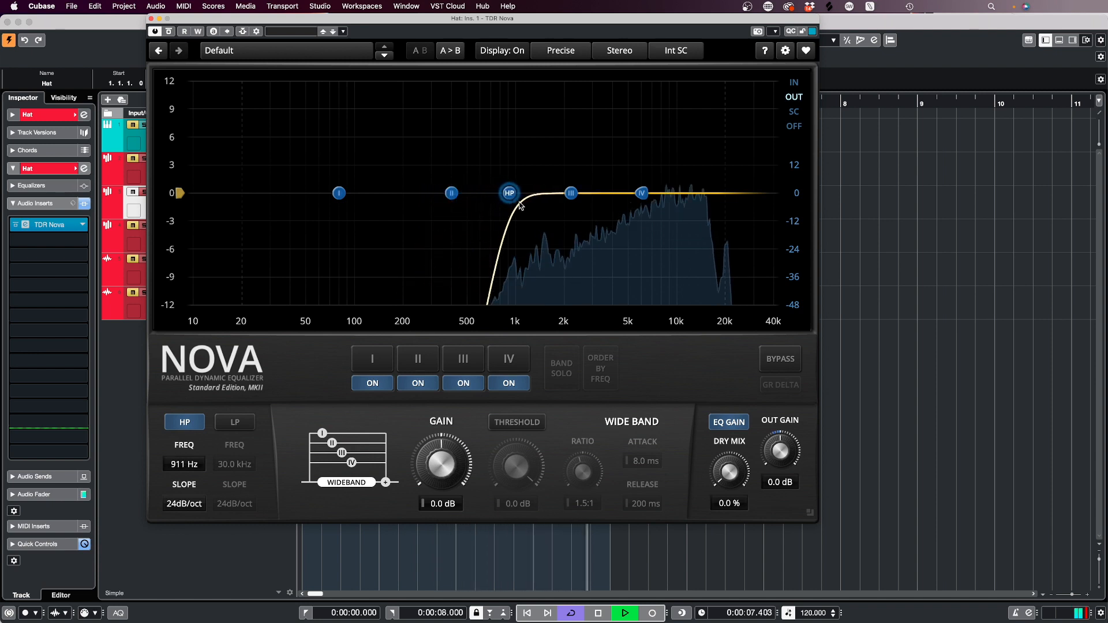
# Step: Compare the playing Hat with its high-pass filter off and on, leave the filter enabled and close the equalizer
pyautogui.press('space')
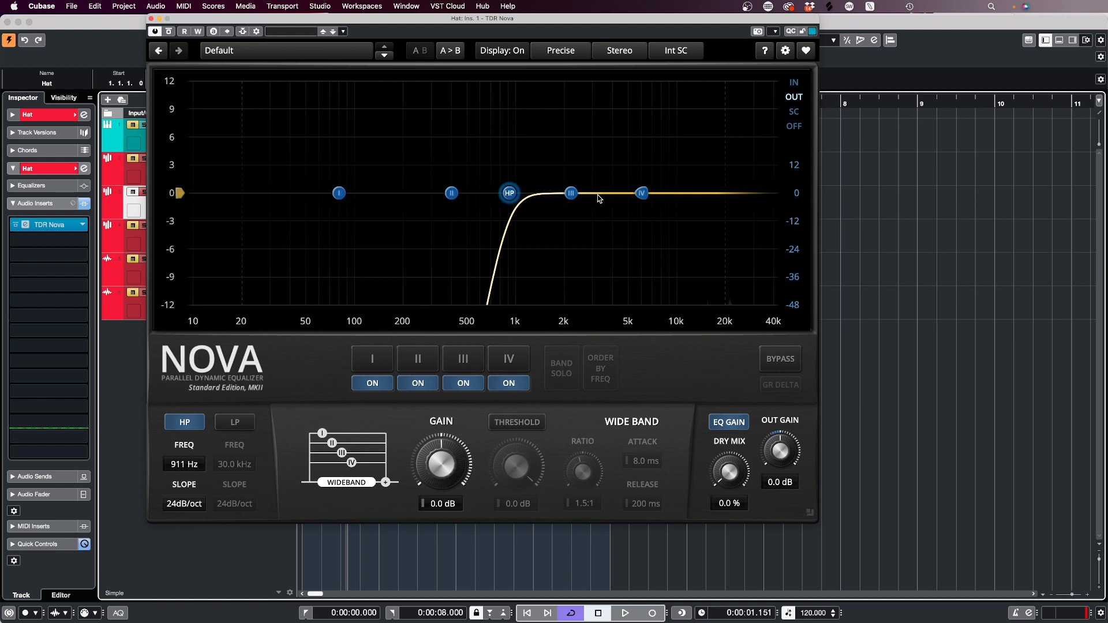
pyautogui.press('space')
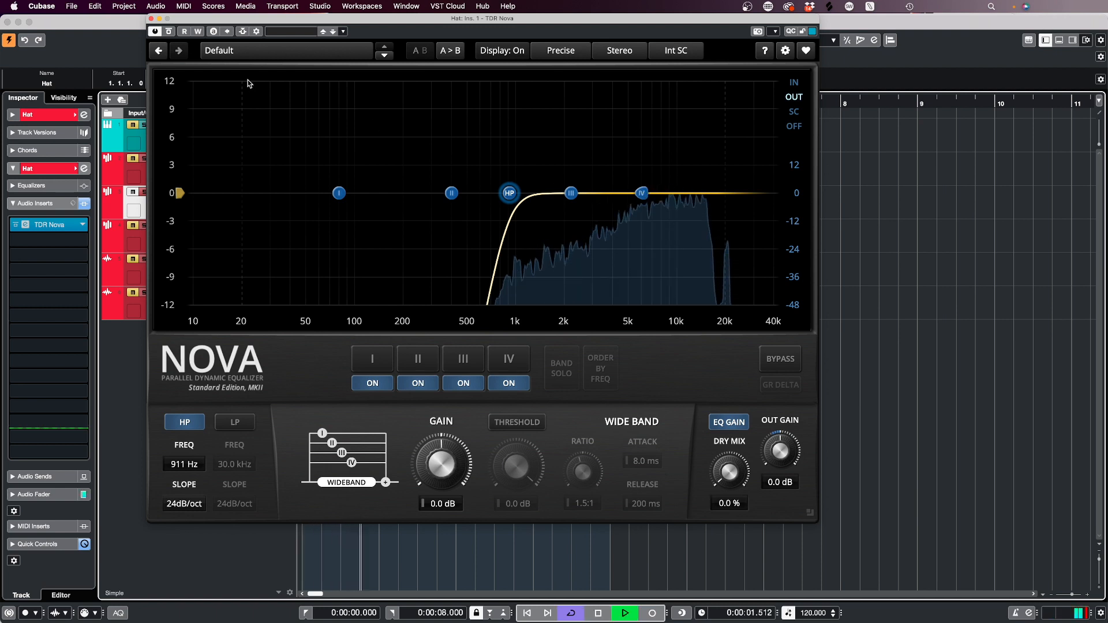
pyautogui.click(185, 424)
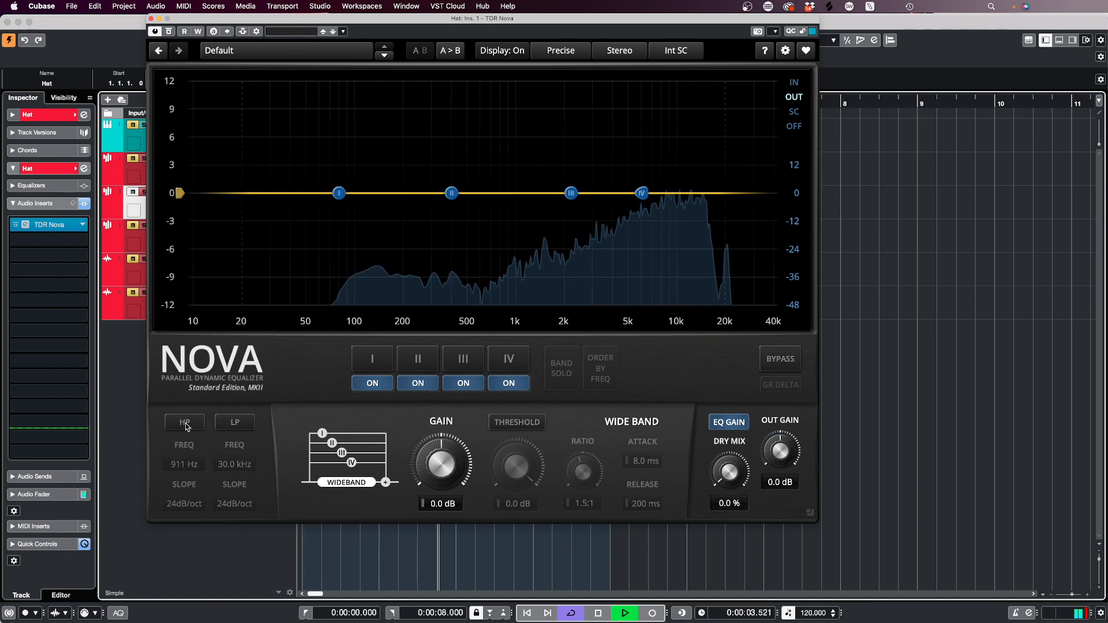
pyautogui.click(184, 424)
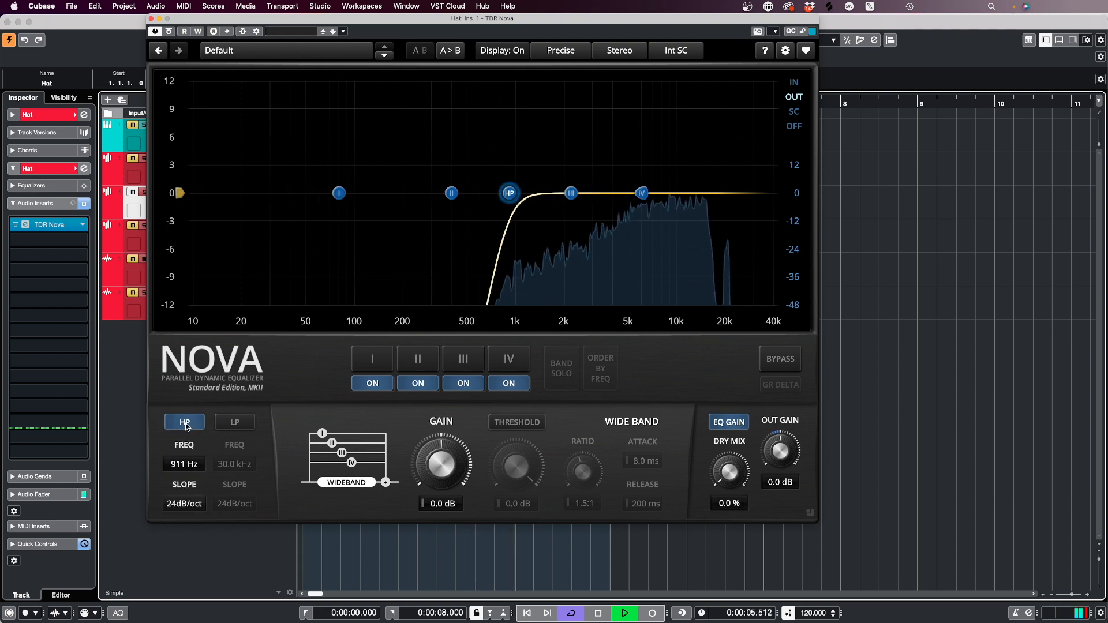
pyautogui.press('space')
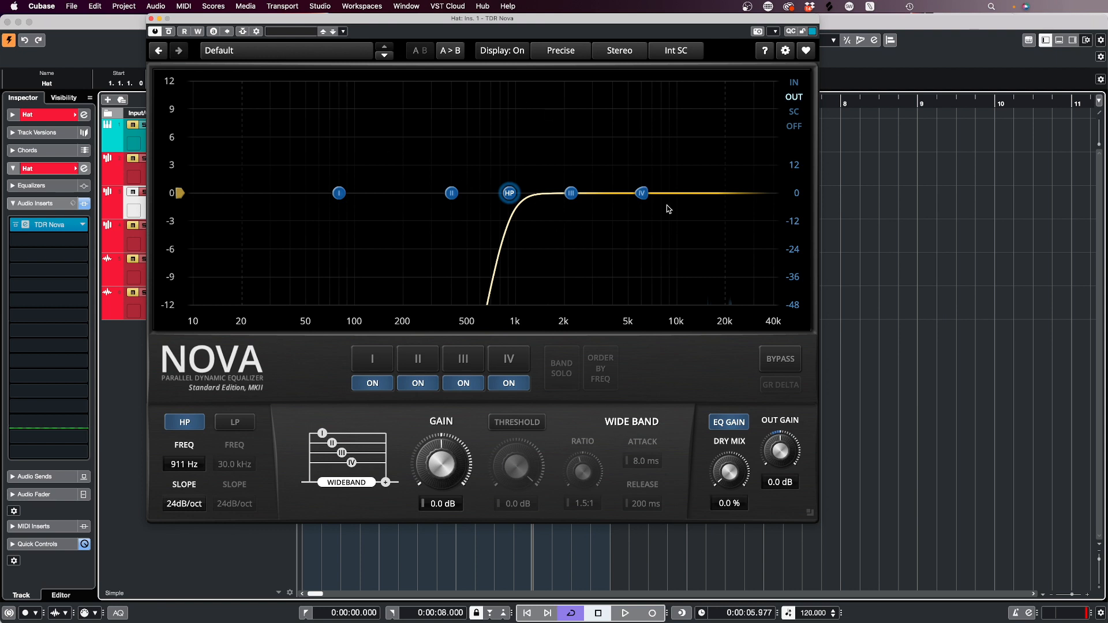
pyautogui.click(151, 20)
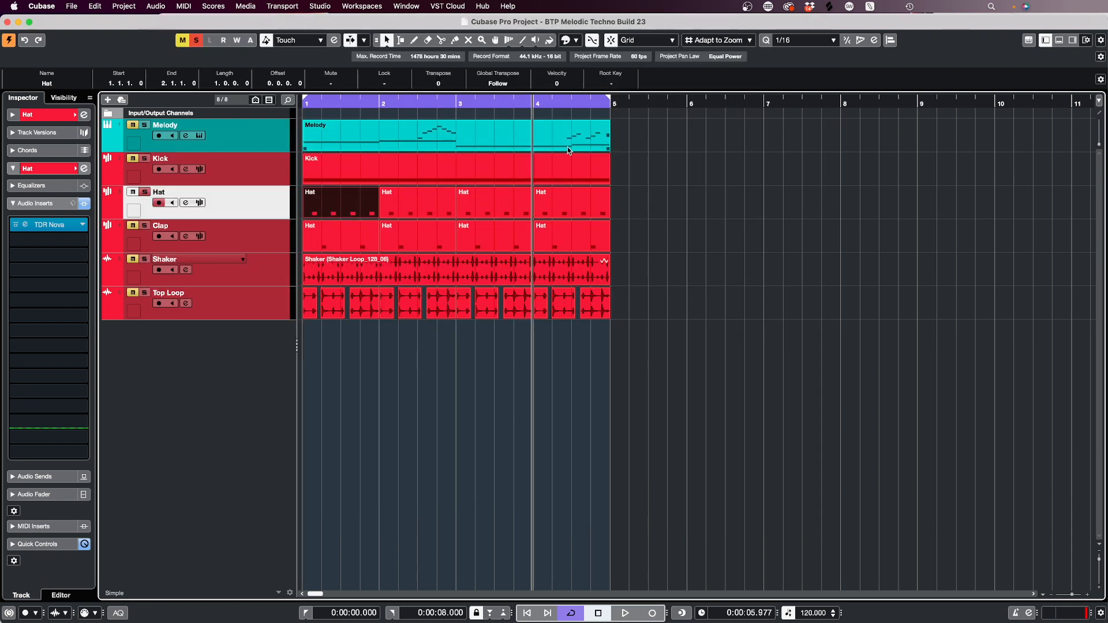
pyautogui.click(629, 210)
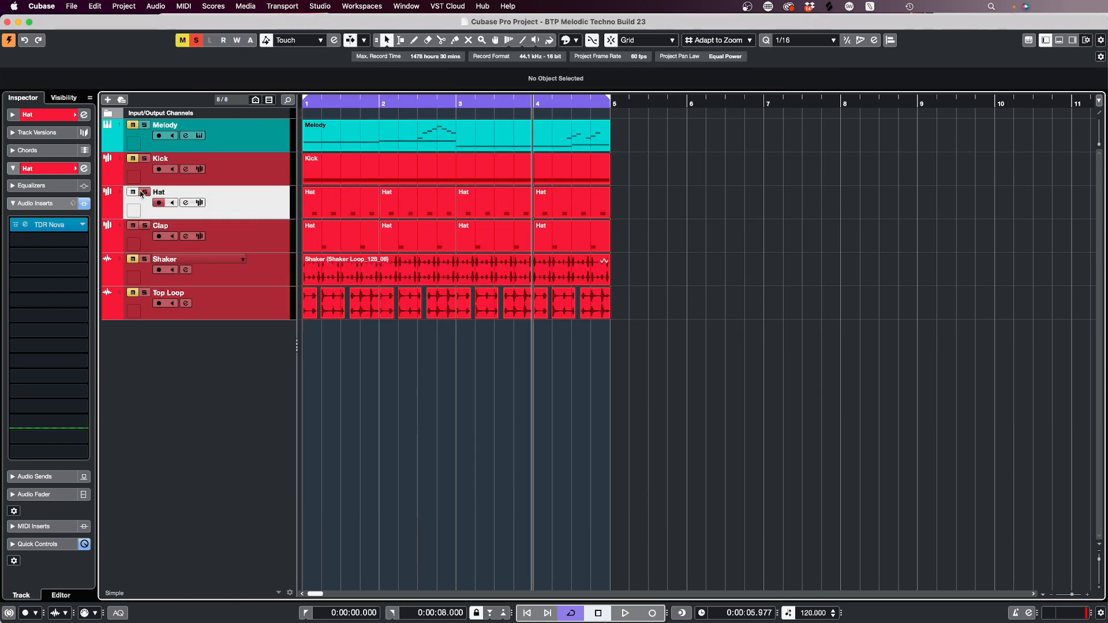
# Step: Insert TDR Nova on the Clap track and set its spectrum analyzer to show the output signal
pyautogui.click(274, 227)
pyautogui.click(74, 226)
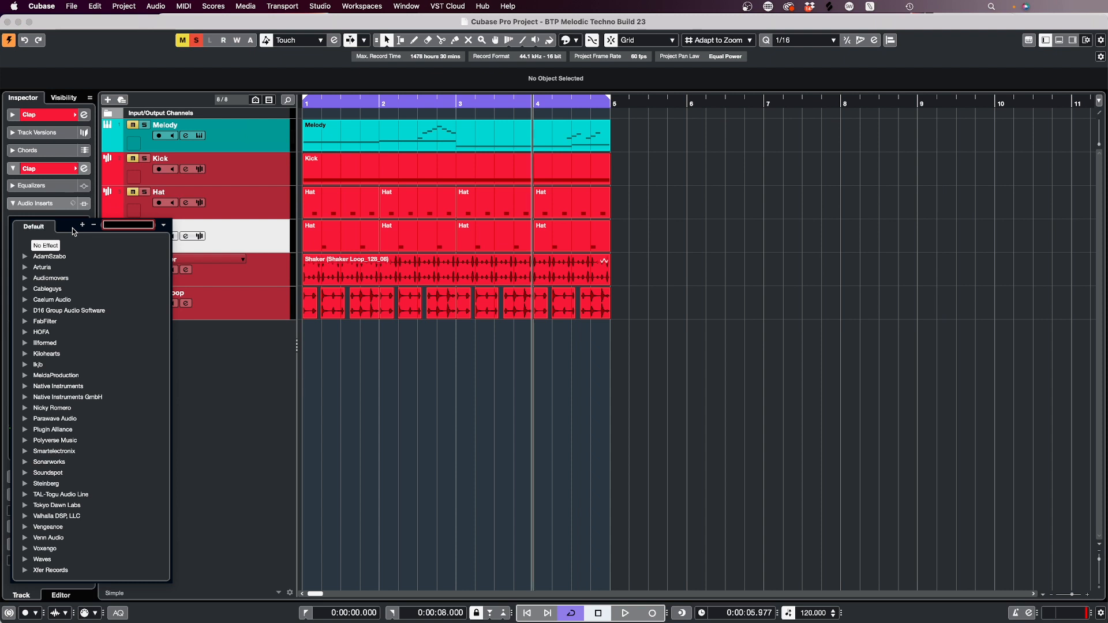
pyautogui.write('tdr')
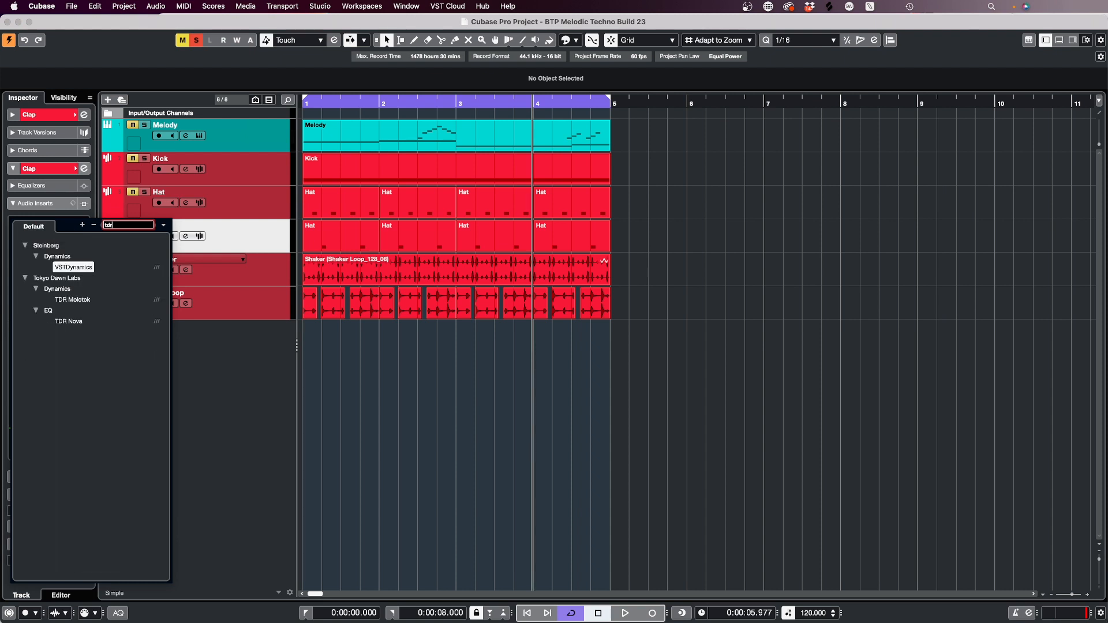
pyautogui.click(68, 321)
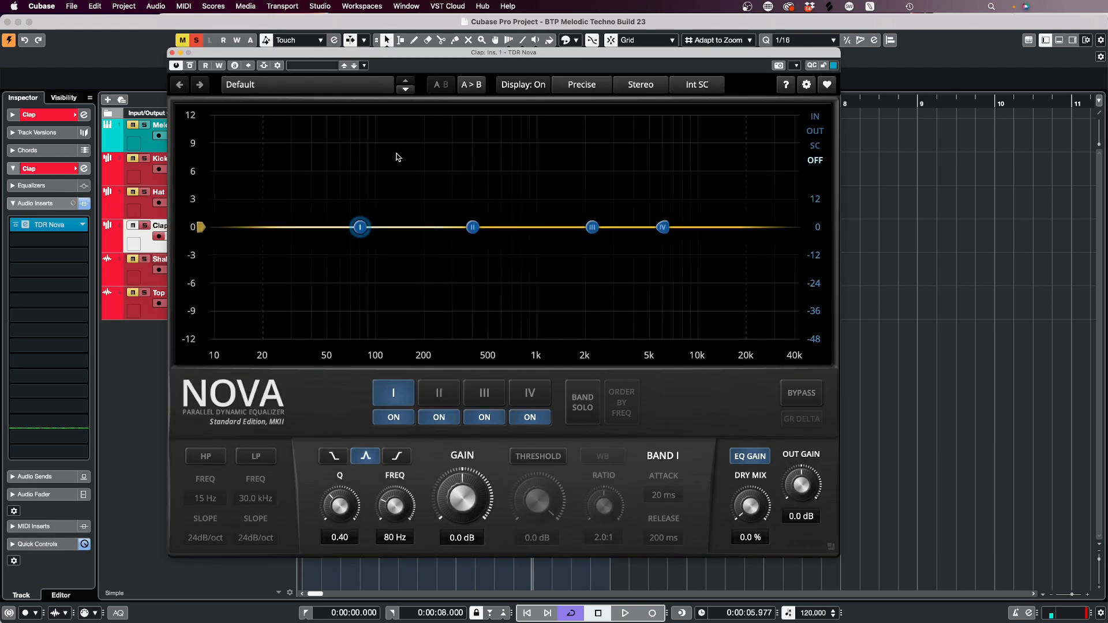
pyautogui.click(819, 133)
# Step: Play the soloed Clap and enable its equalizer's high-pass filter with the cutoff at about 379 Hz
pyautogui.press('space')
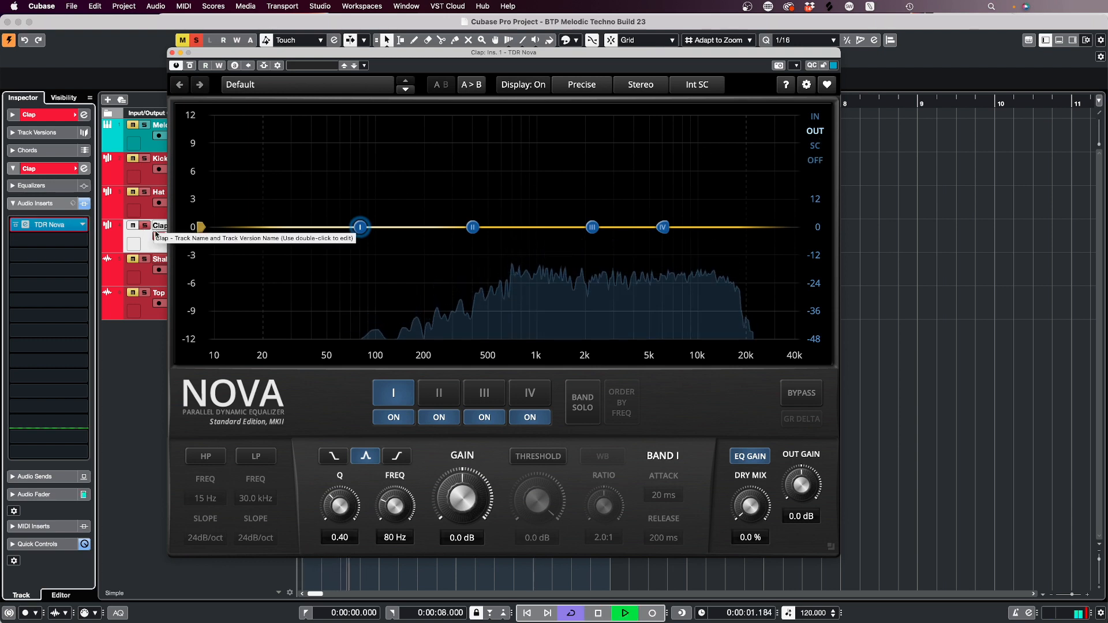
pyautogui.click(206, 457)
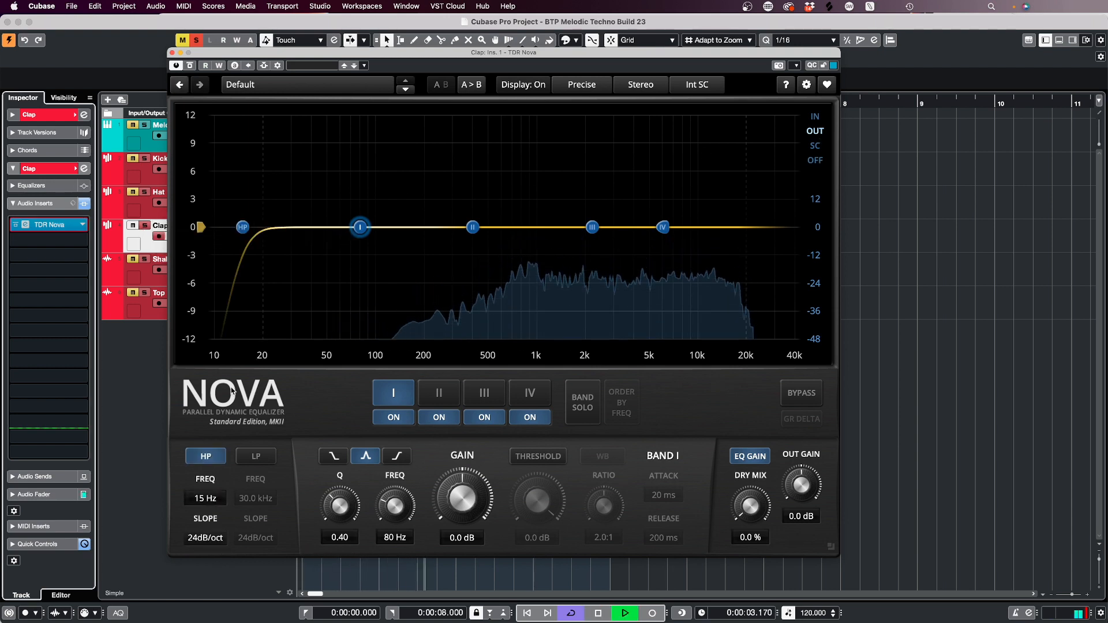
pyautogui.moveTo(244, 229); pyautogui.dragTo(470, 224)
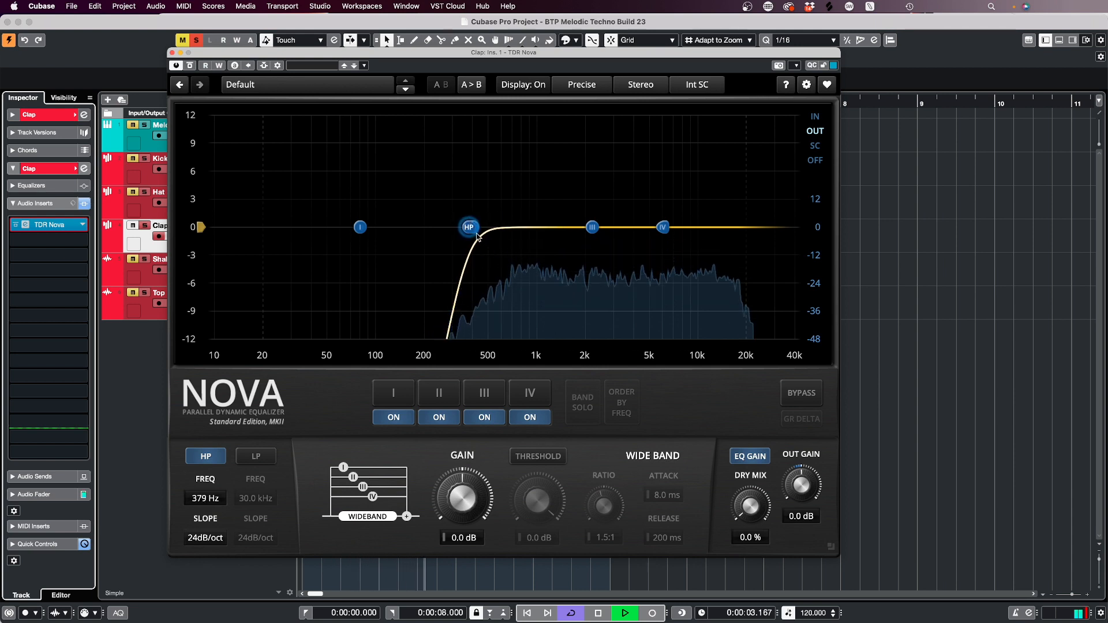
# Step: Compare the playing Clap with its high-pass filter off and on, leave the filter enabled and close the equalizer
pyautogui.press('space')
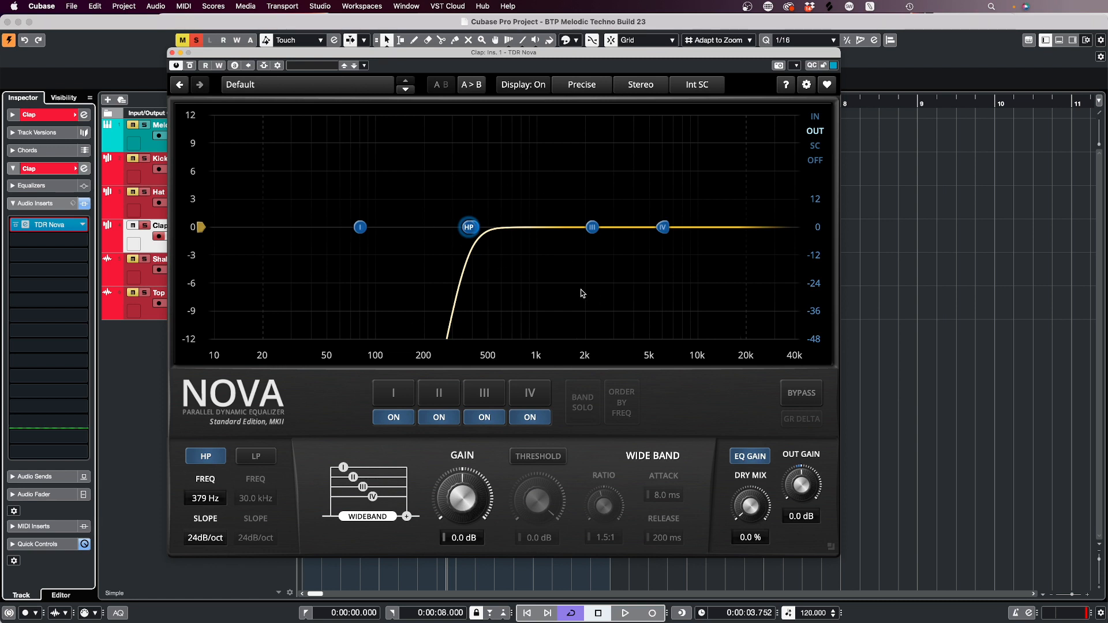
pyautogui.press('space')
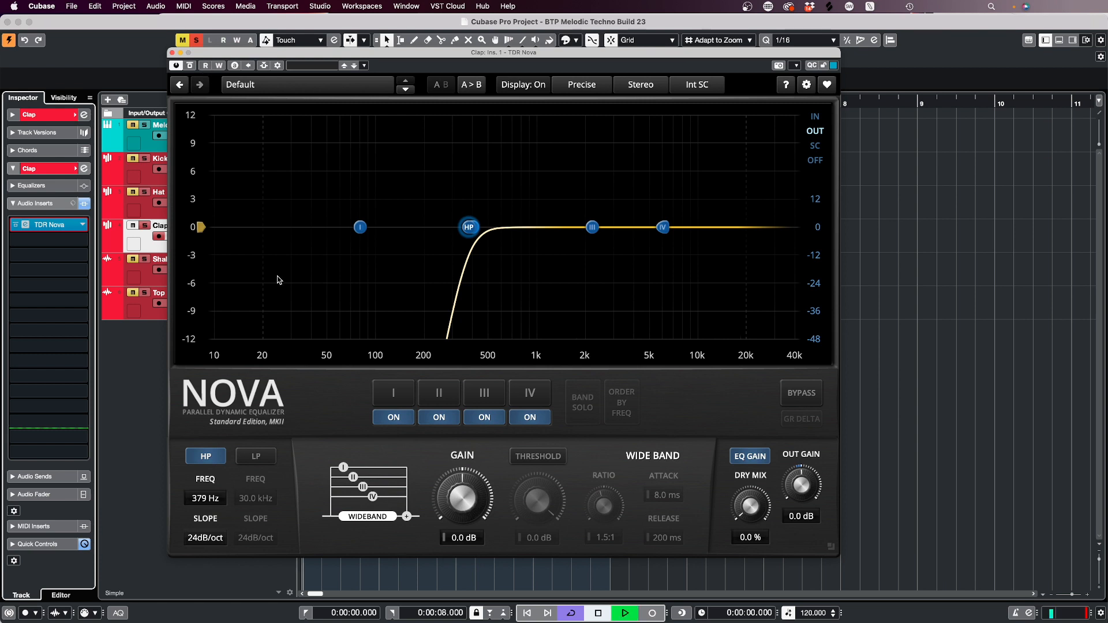
pyautogui.click(193, 459)
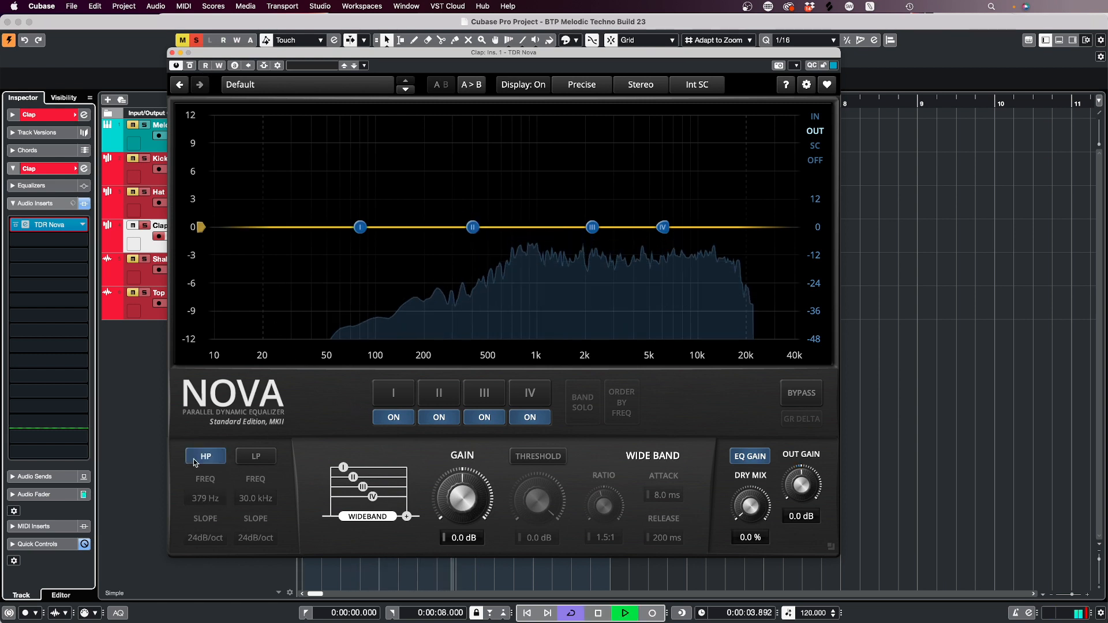
pyautogui.click(192, 459)
pyautogui.press('space')
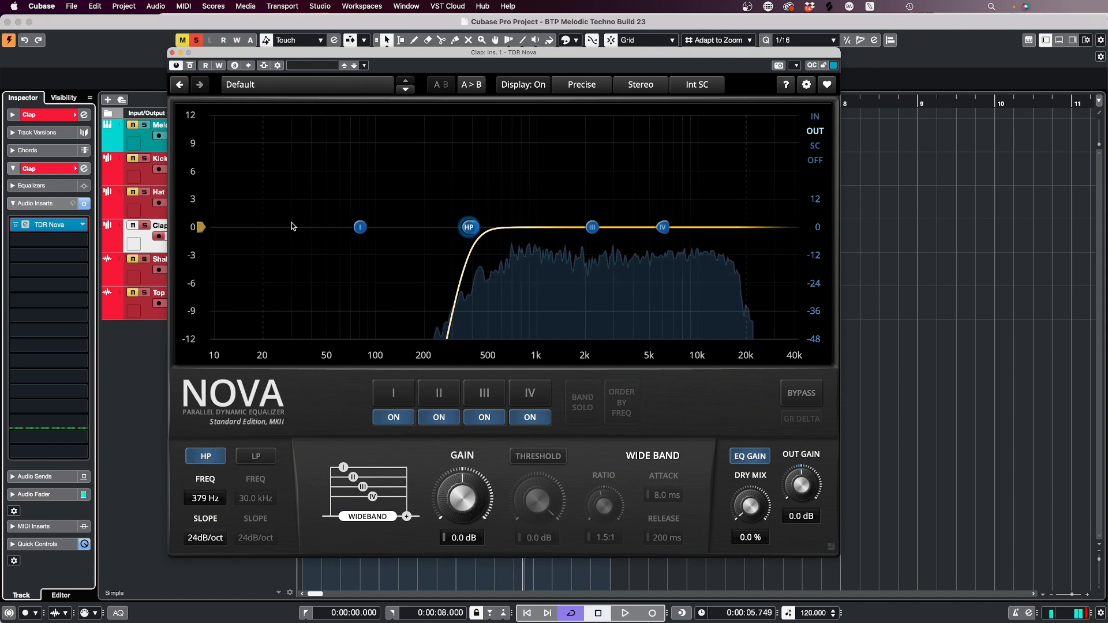
pyautogui.click(172, 52)
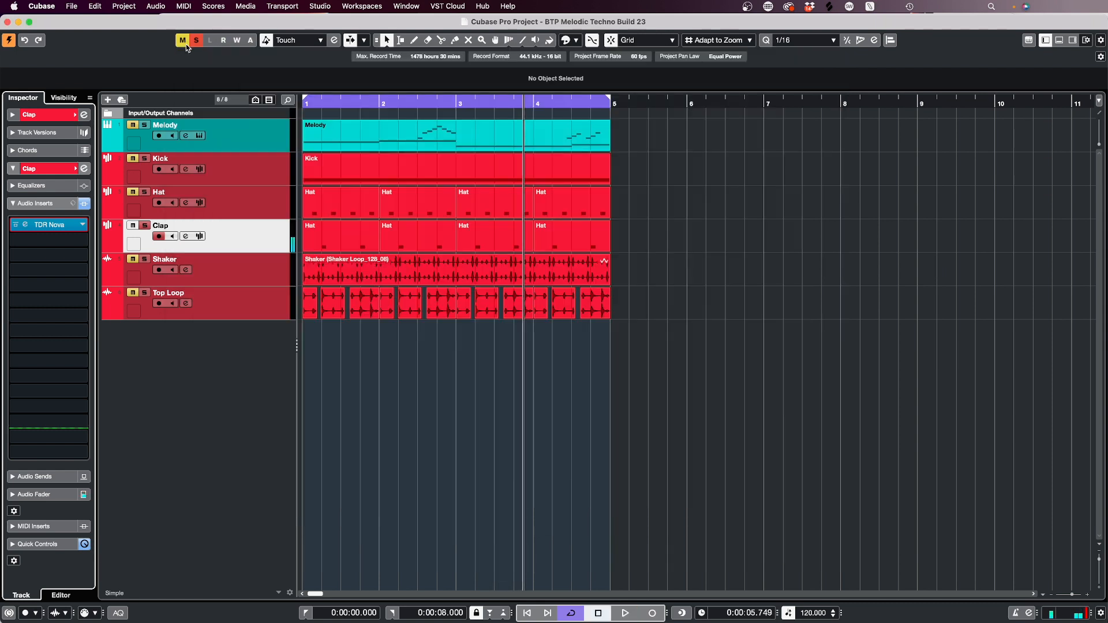
# Step: Solo the Shaker track instead of the Clap and insert TDR Nova in its first insert slot
pyautogui.click(145, 259)
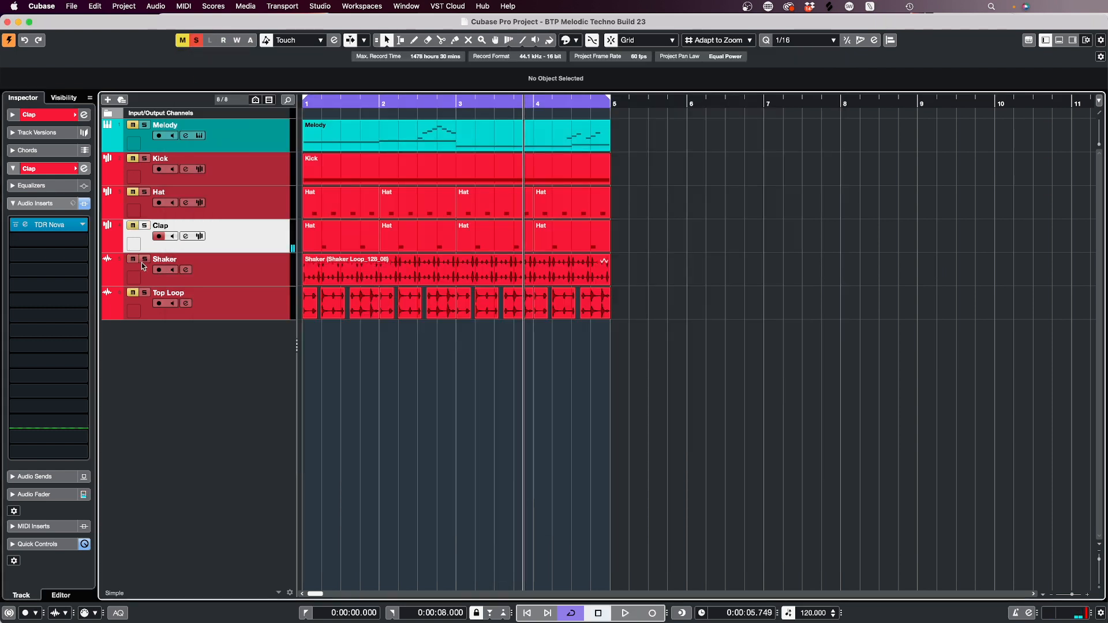
pyautogui.click(193, 268)
pyautogui.click(49, 208)
pyautogui.write('t')
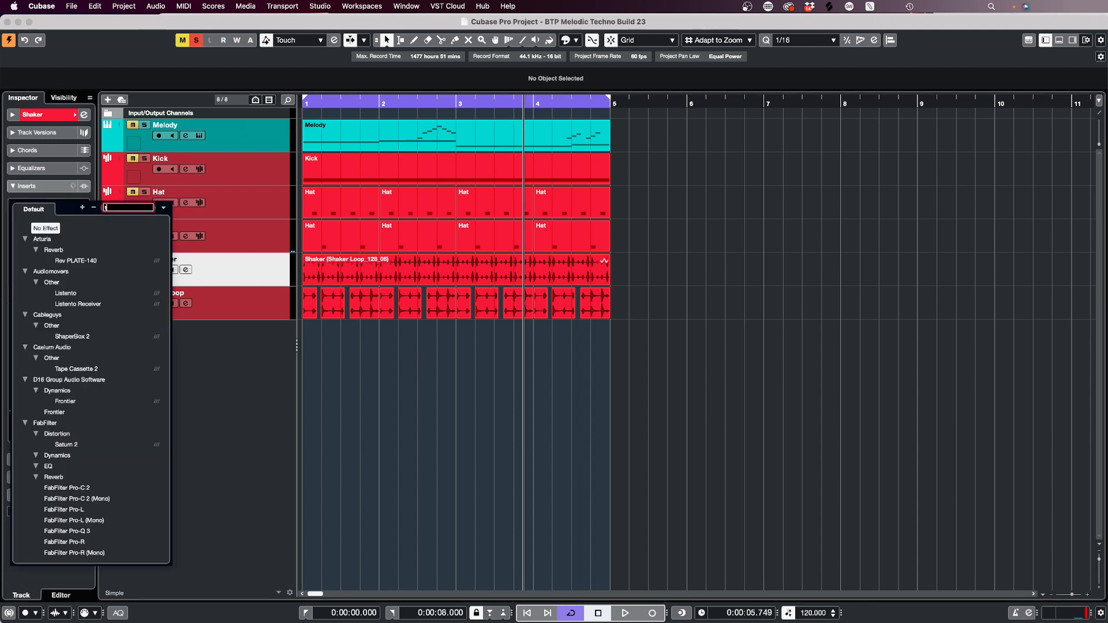
pyautogui.write('dr')
pyautogui.doubleClick(70, 271)
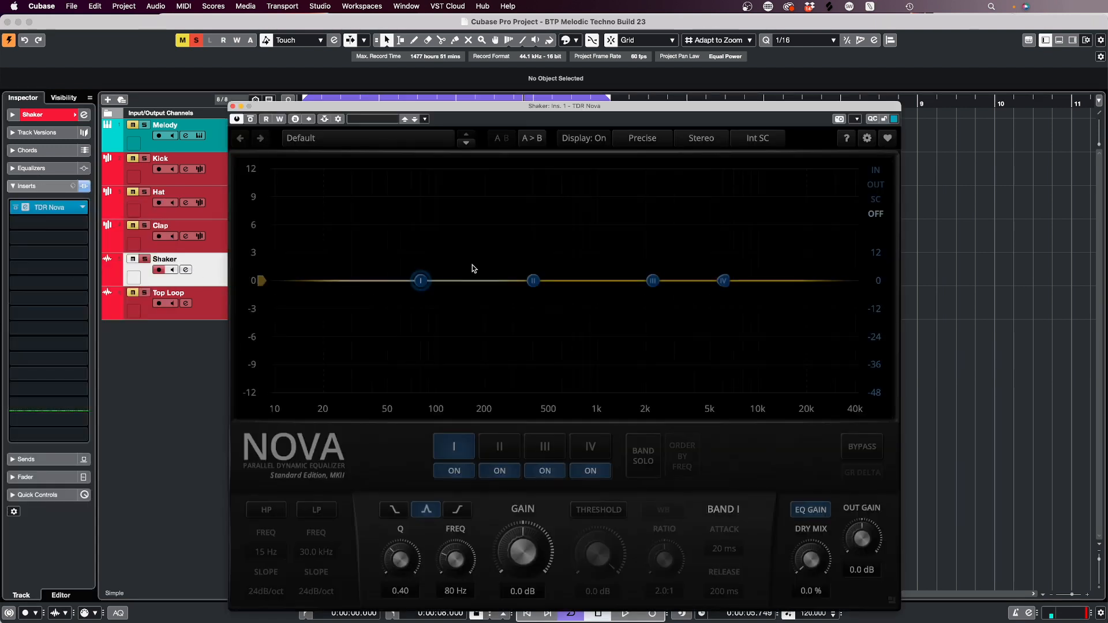
# Step: Show the Shaker equalizer's output spectrum, enable its high-pass filter and raise the cutoff to about 469 Hz while the Shaker plays
pyautogui.moveTo(479, 109); pyautogui.dragTo(415, 60)
pyautogui.click(799, 138)
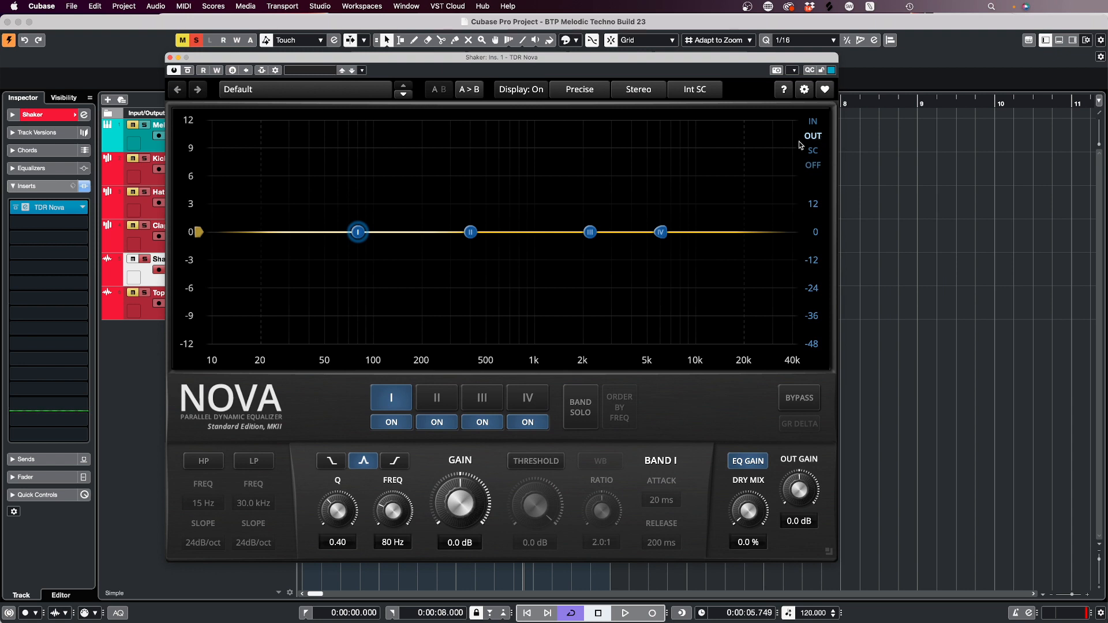
pyautogui.click(201, 461)
pyautogui.press('space')
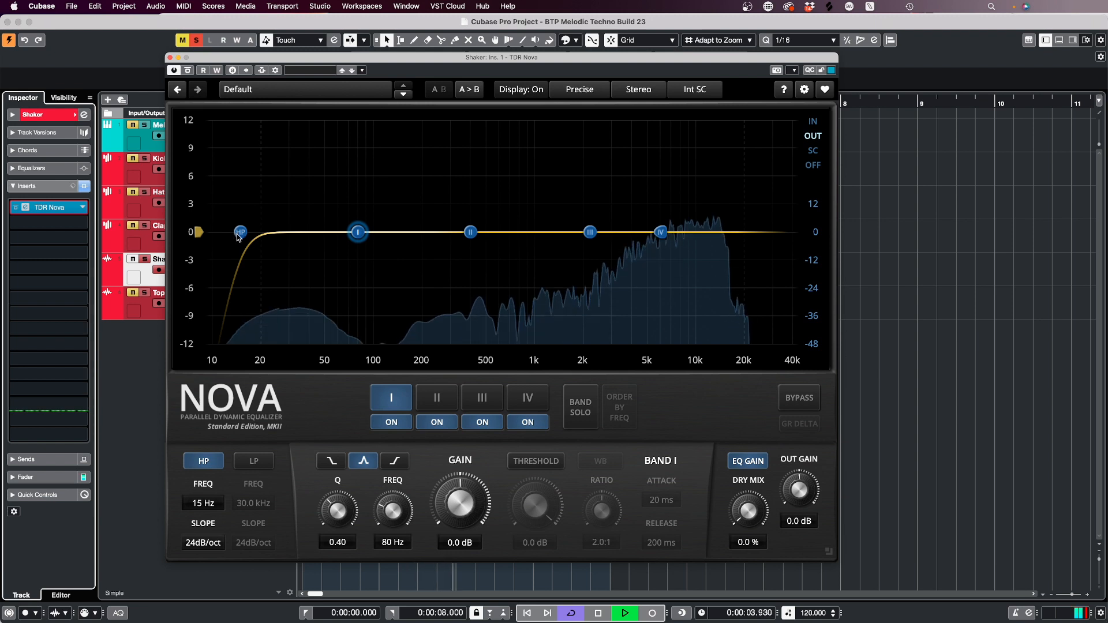
pyautogui.moveTo(240, 232); pyautogui.dragTo(480, 233)
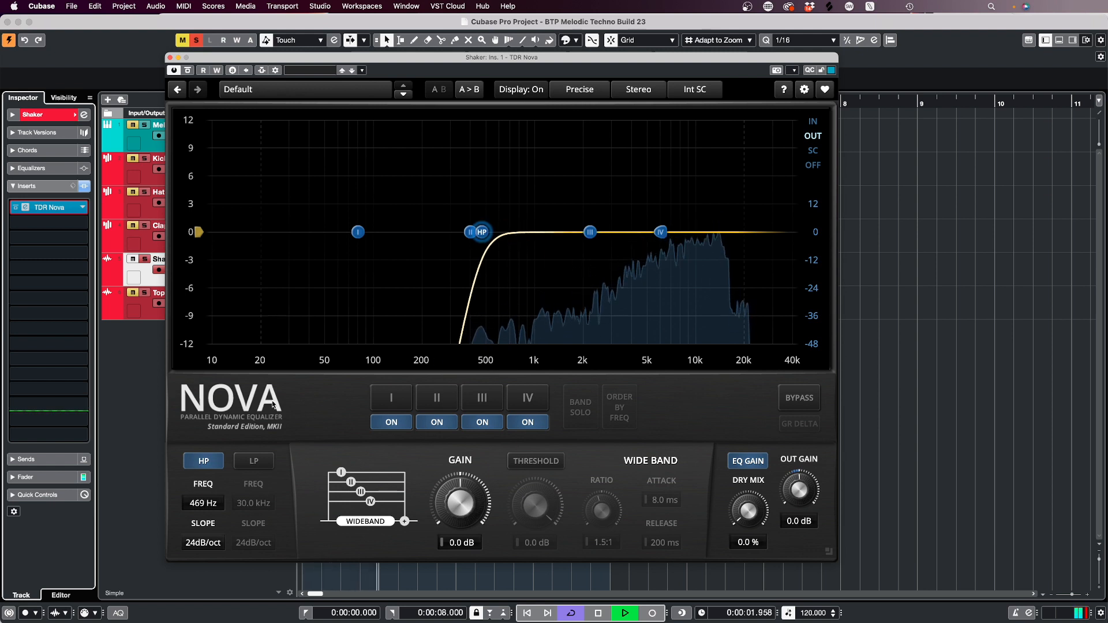
# Step: Set the Shaker's high-pass slope to 12dB/oct, raise the cutoff to about 1429 Hz during playback and close the equalizer
pyautogui.press('space')
pyautogui.click(203, 543)
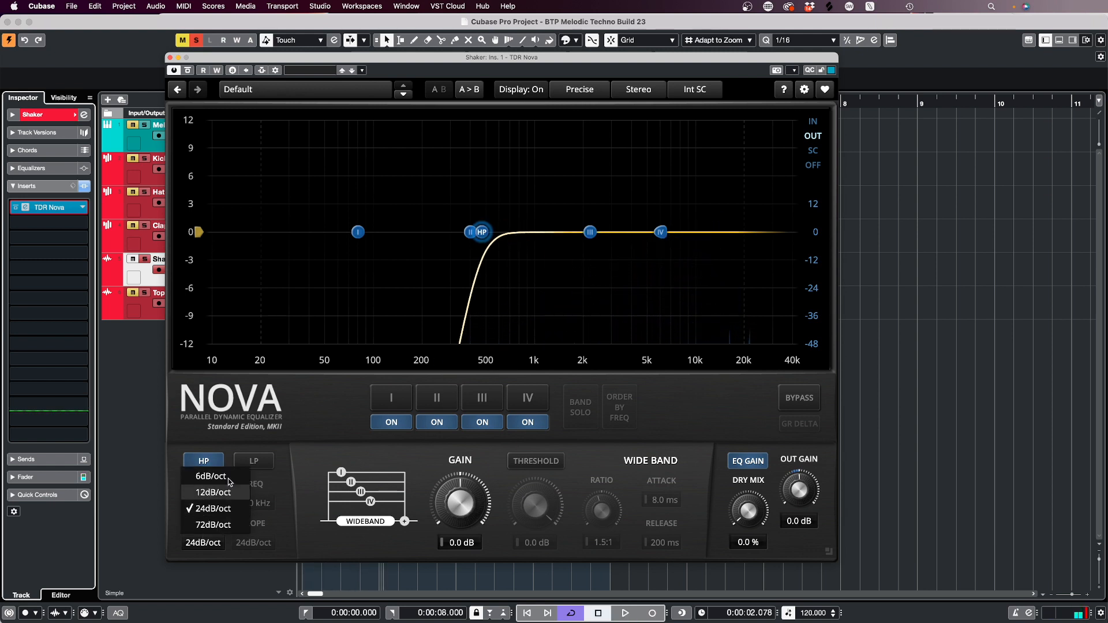
pyautogui.click(249, 493)
pyautogui.press('space')
pyautogui.moveTo(528, 237); pyautogui.dragTo(560, 234)
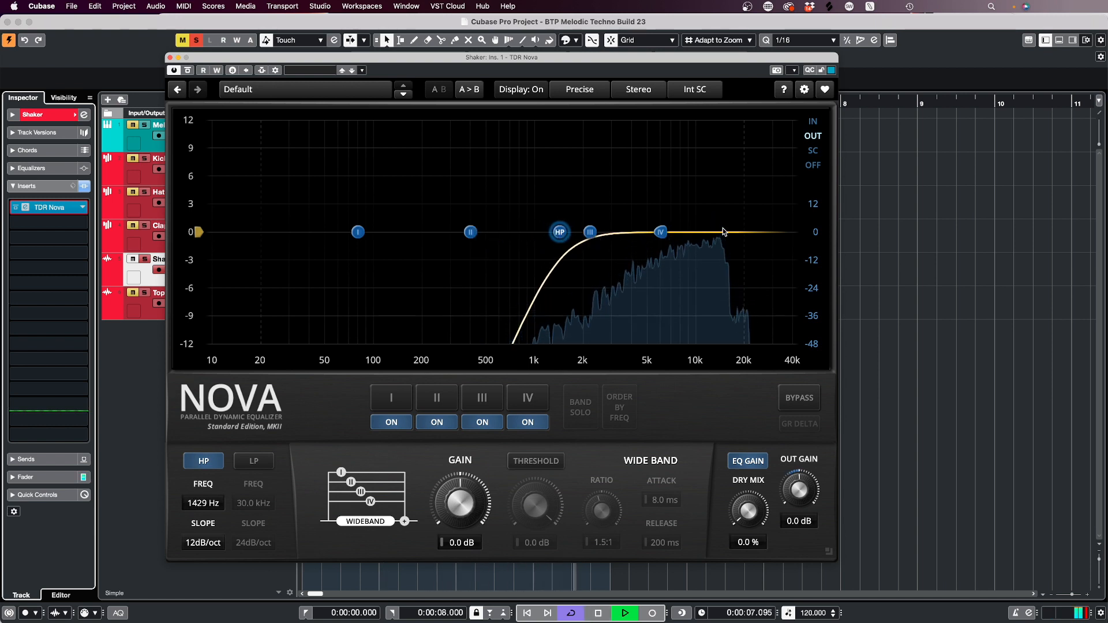
pyautogui.press('space')
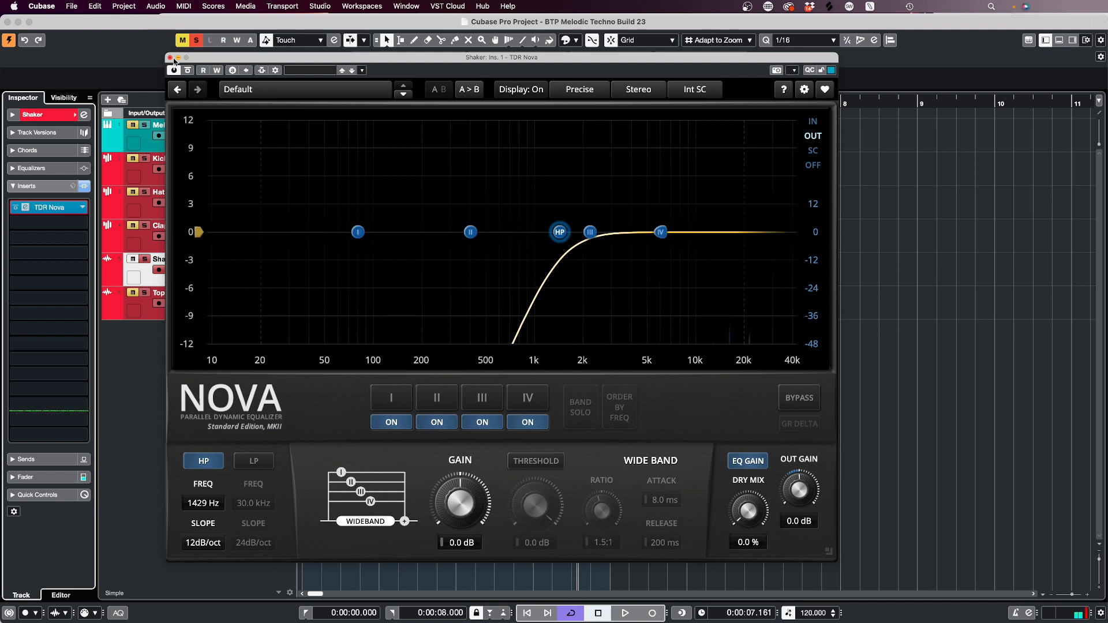
pyautogui.click(170, 58)
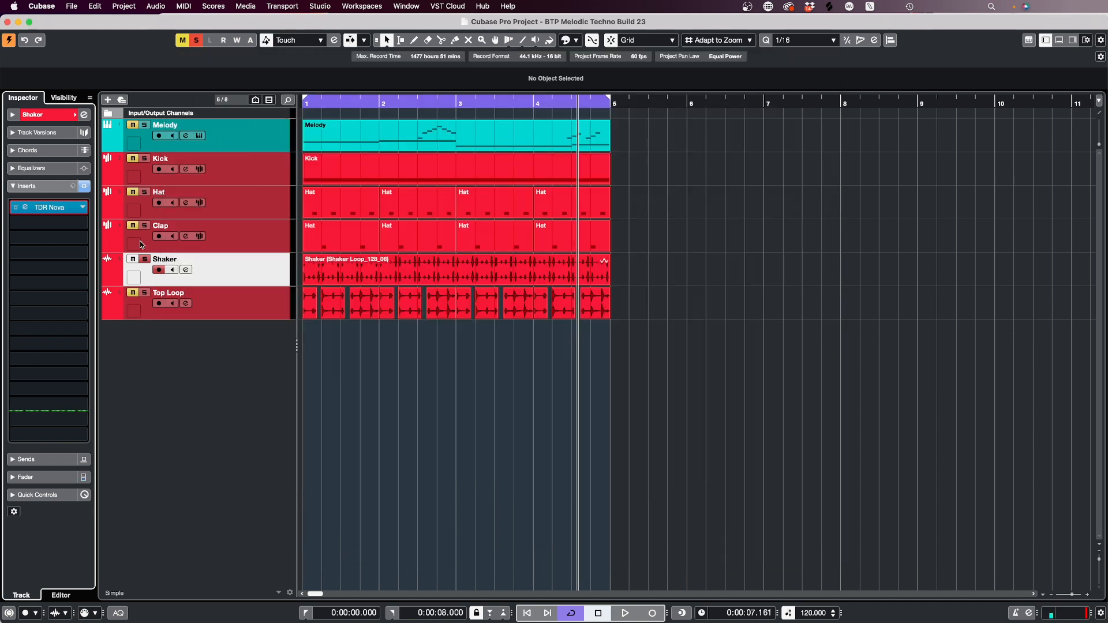
# Step: Solo the Top Loop track instead of the Shaker and insert TDR Nova in its first insert slot
pyautogui.click(148, 260)
pyautogui.click(144, 293)
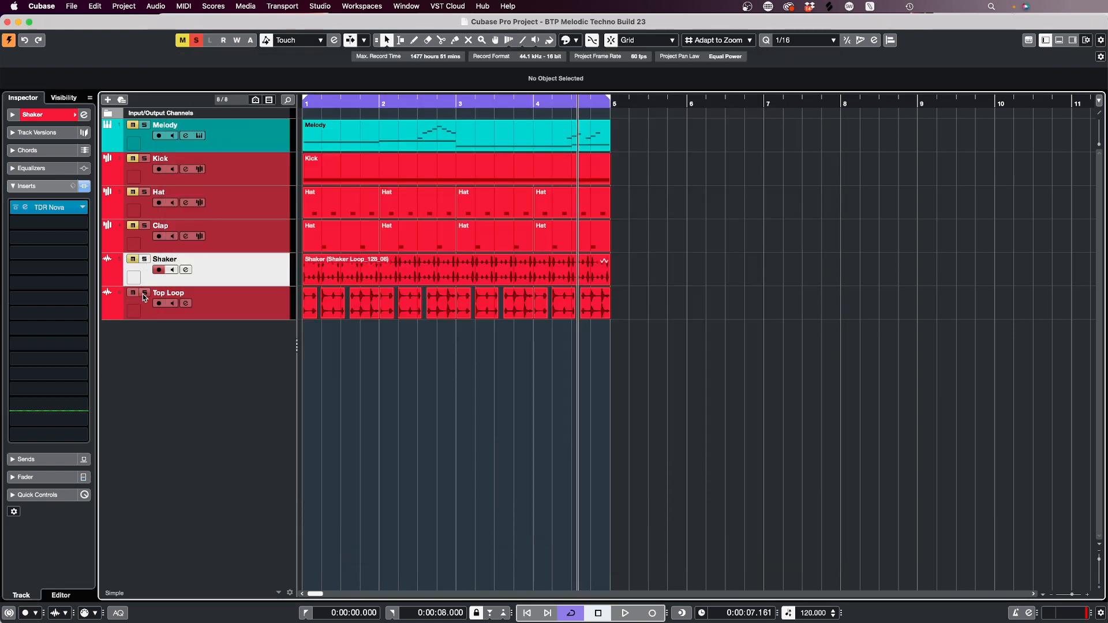
pyautogui.click(260, 301)
pyautogui.press('Home')
pyautogui.click(58, 209)
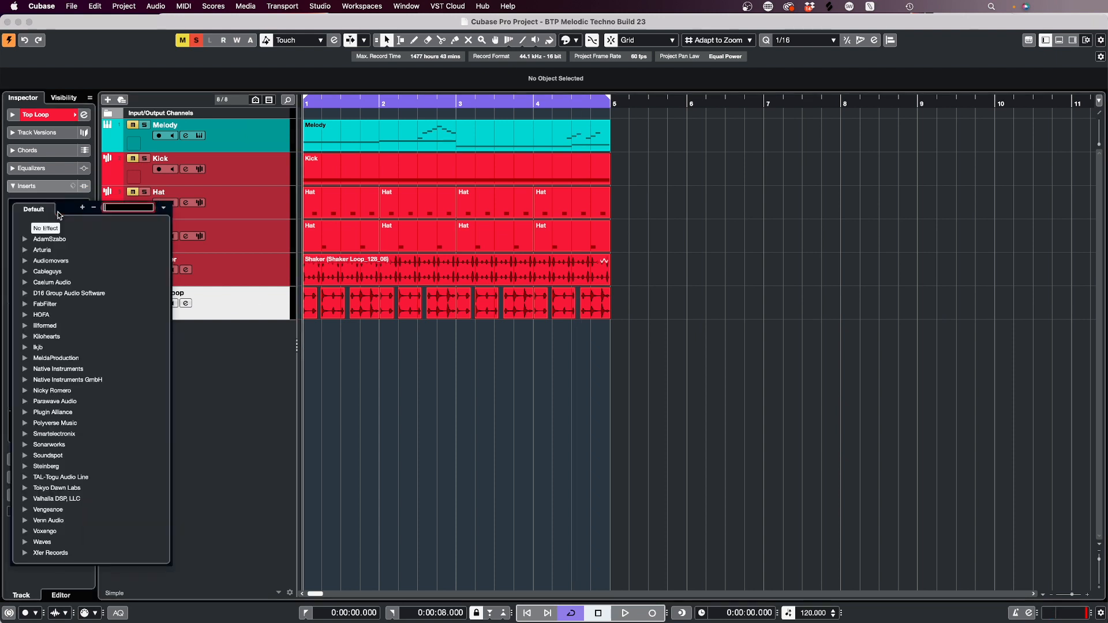
pyautogui.write('tdr')
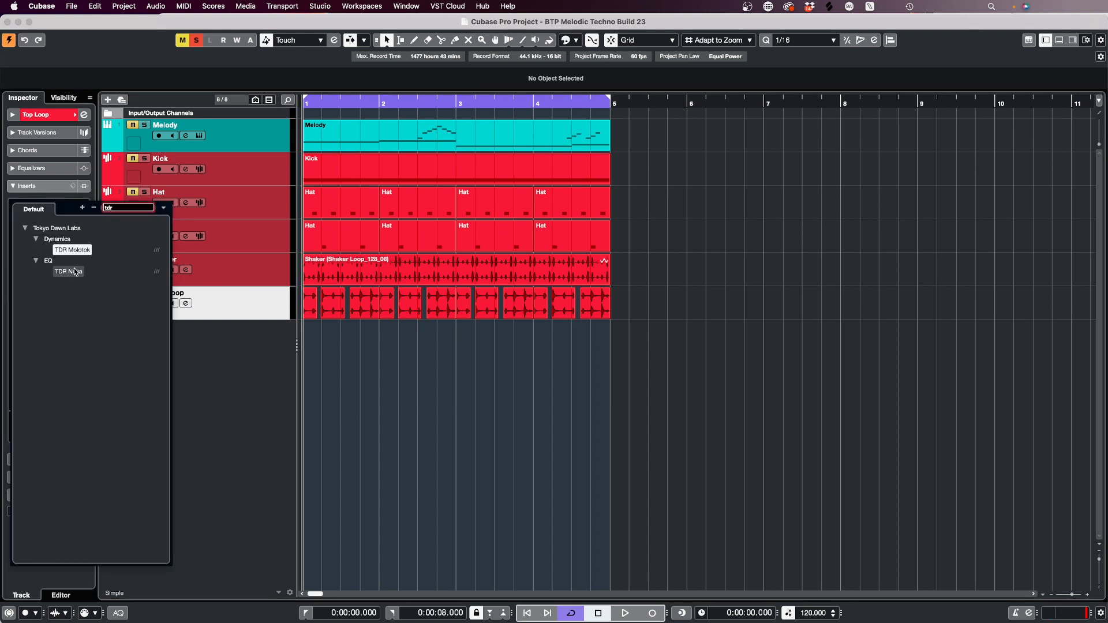
pyautogui.click(68, 272)
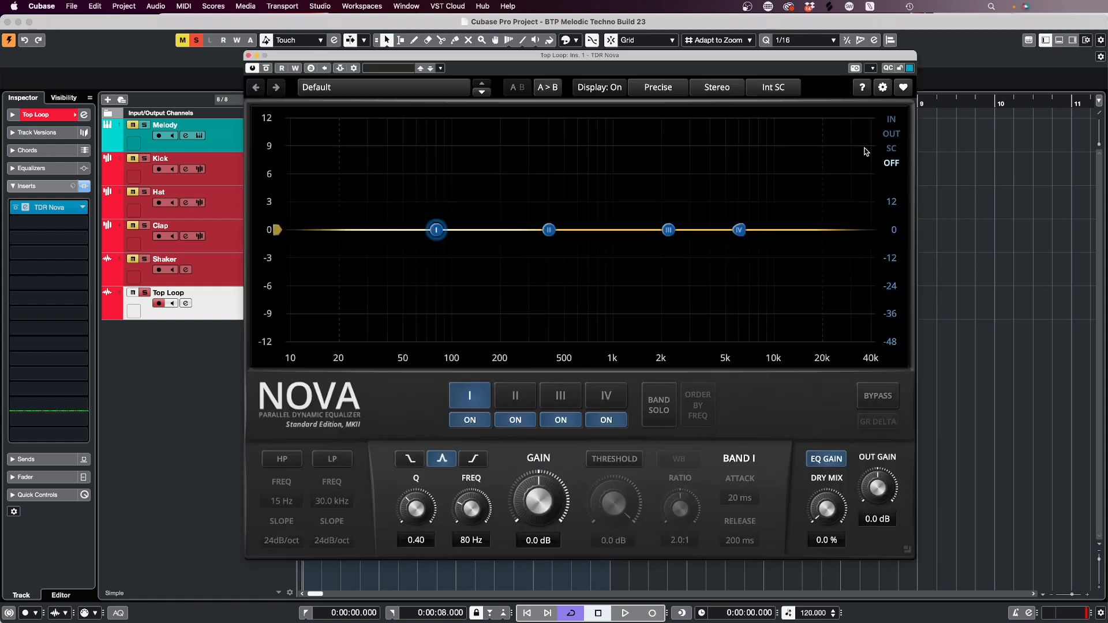
# Step: Enable the Top Loop equalizer's high-pass filter, set its cutoff to about 373 Hz during playback and close the equalizer
pyautogui.click(282, 459)
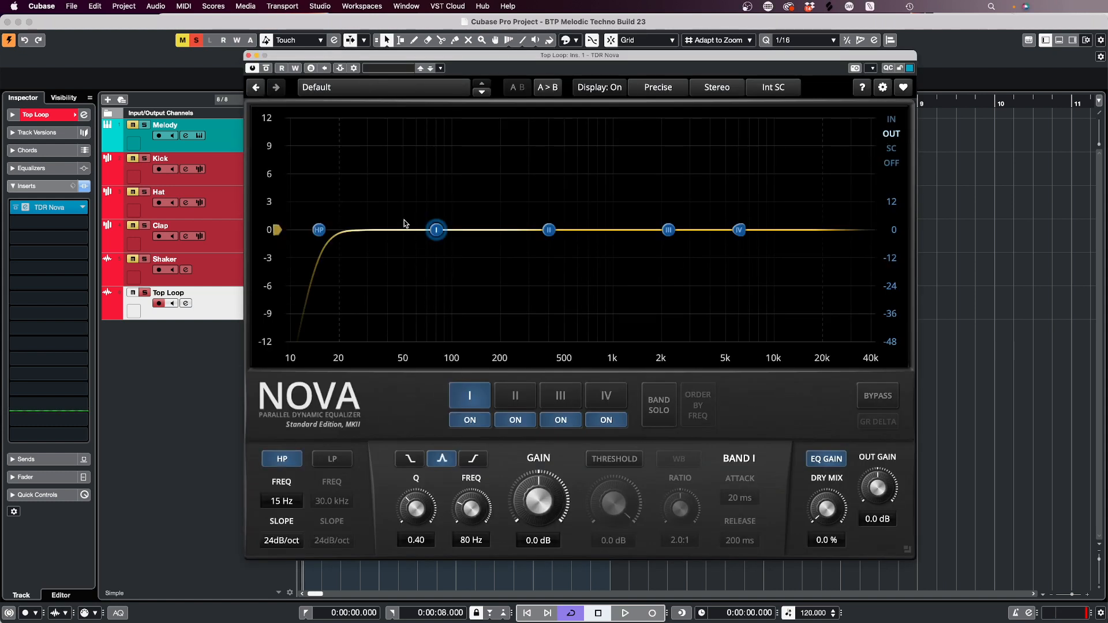
pyautogui.press('space')
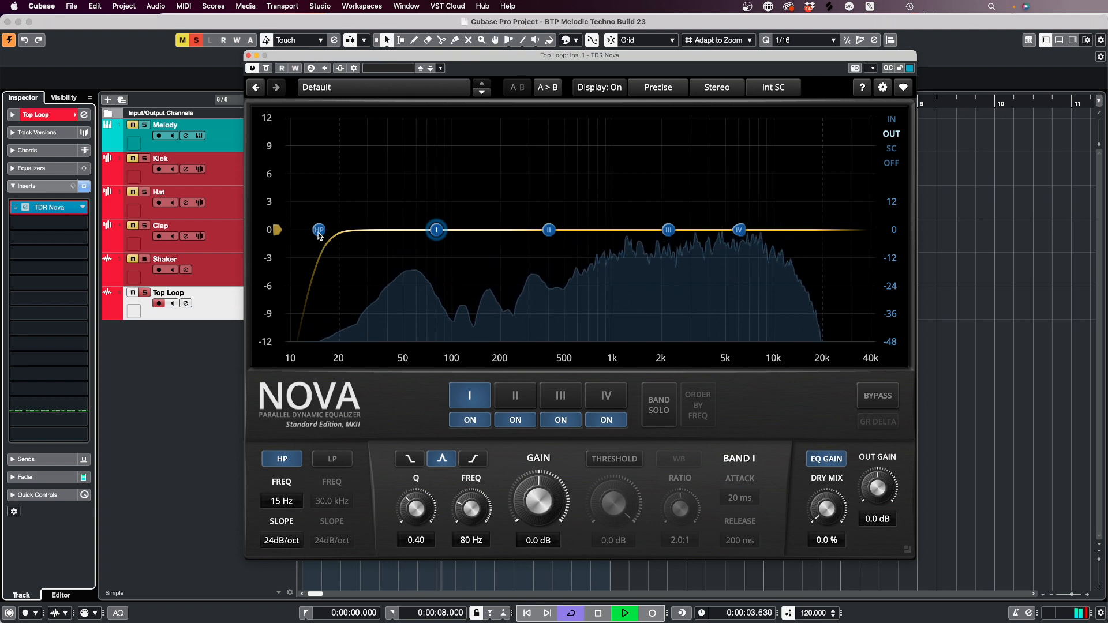
pyautogui.moveTo(319, 231); pyautogui.dragTo(546, 249)
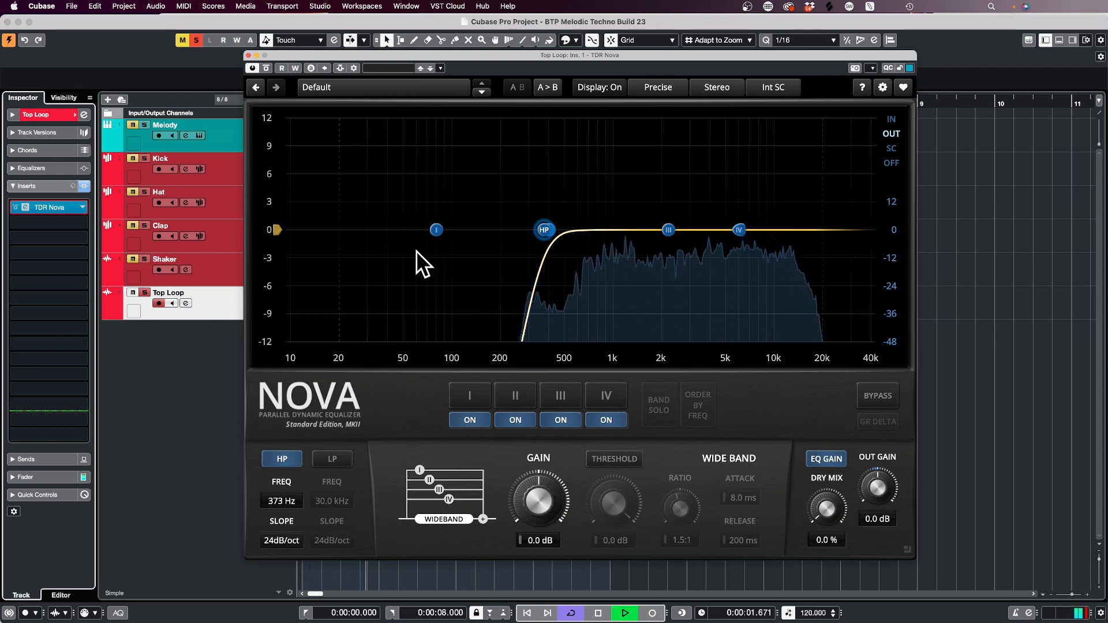
pyautogui.press('space')
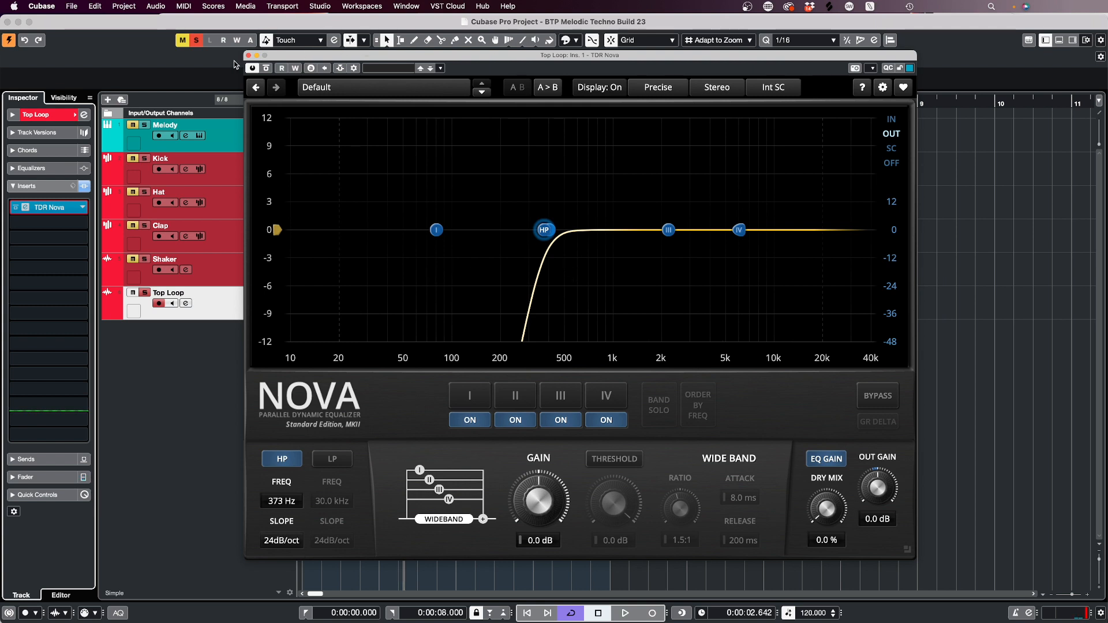
pyautogui.click(248, 55)
# Step: Unsolo the Top Loop and play the Hat, Clap, Shaker and Top Loop together
pyautogui.press('space')
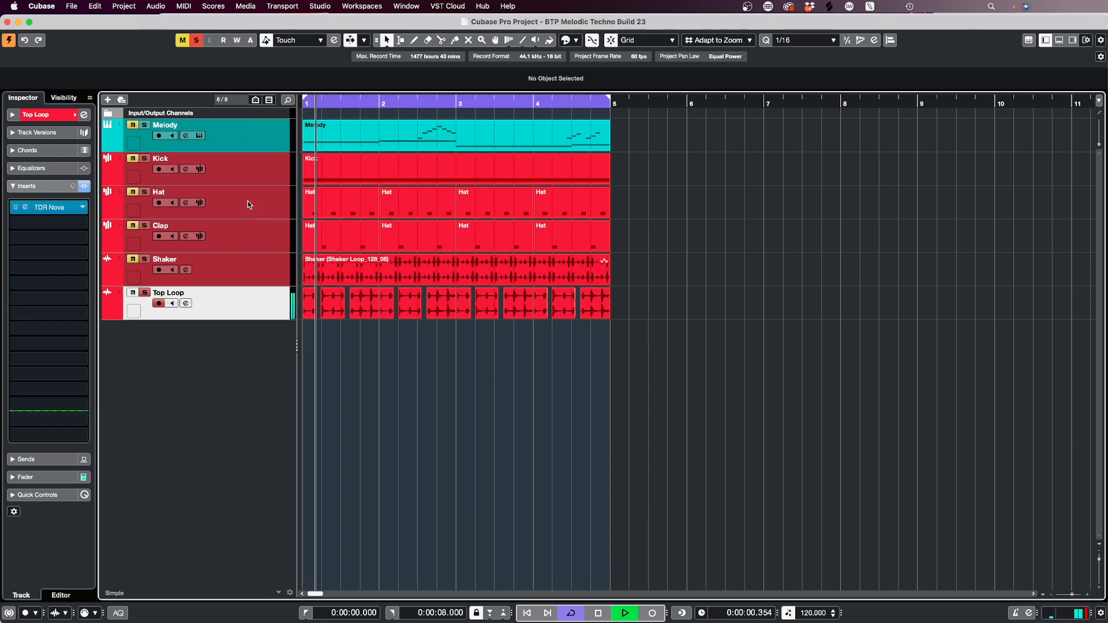
pyautogui.click(144, 294)
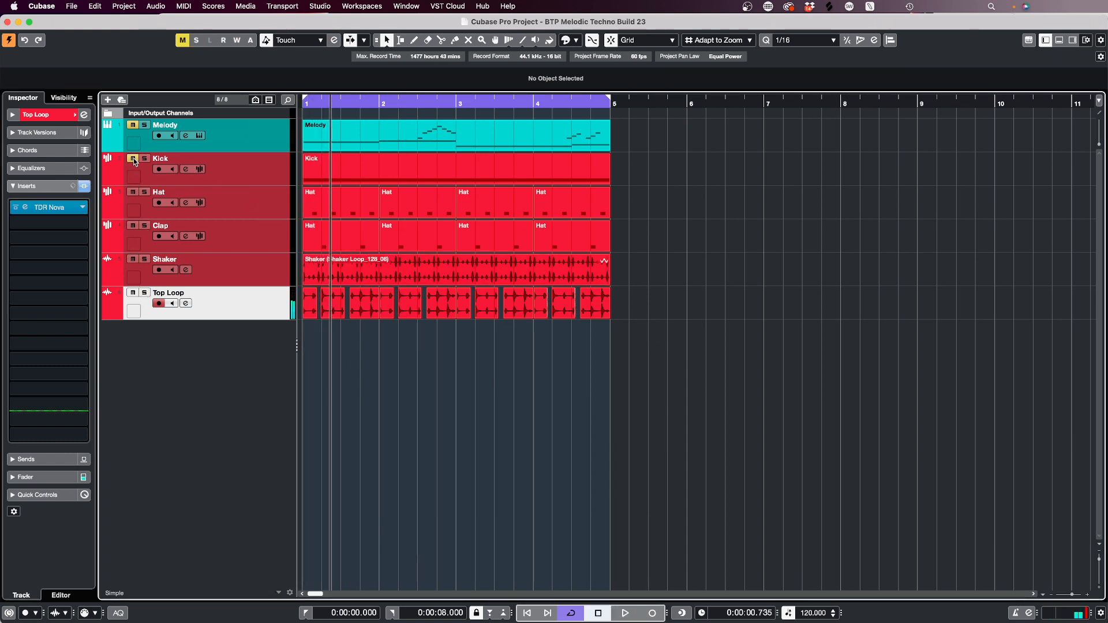
pyautogui.press('space')
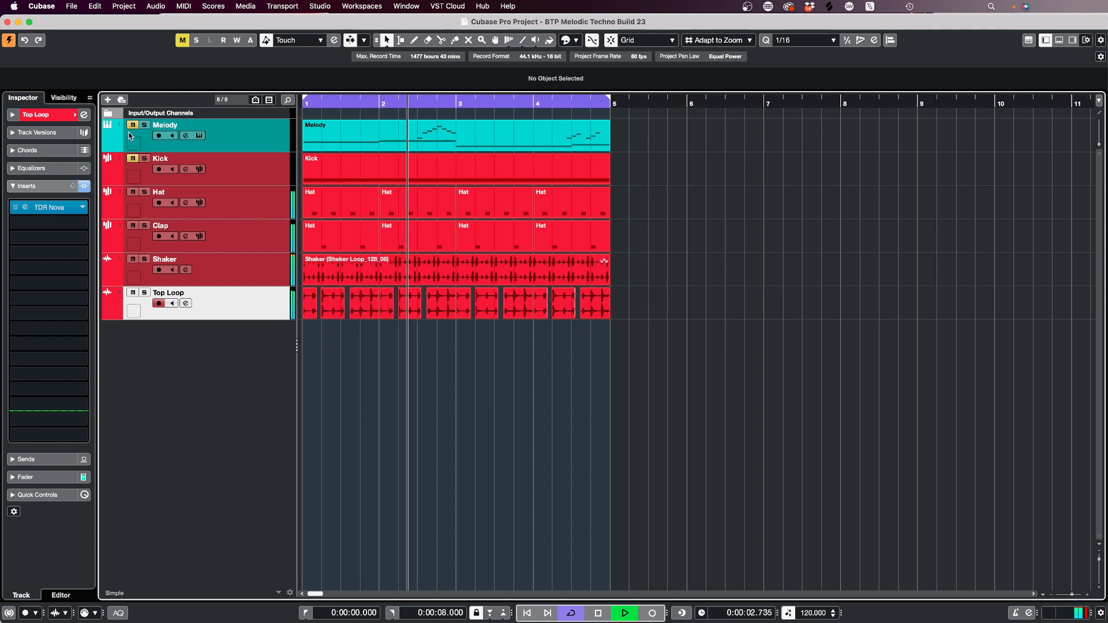
pyautogui.press('space')
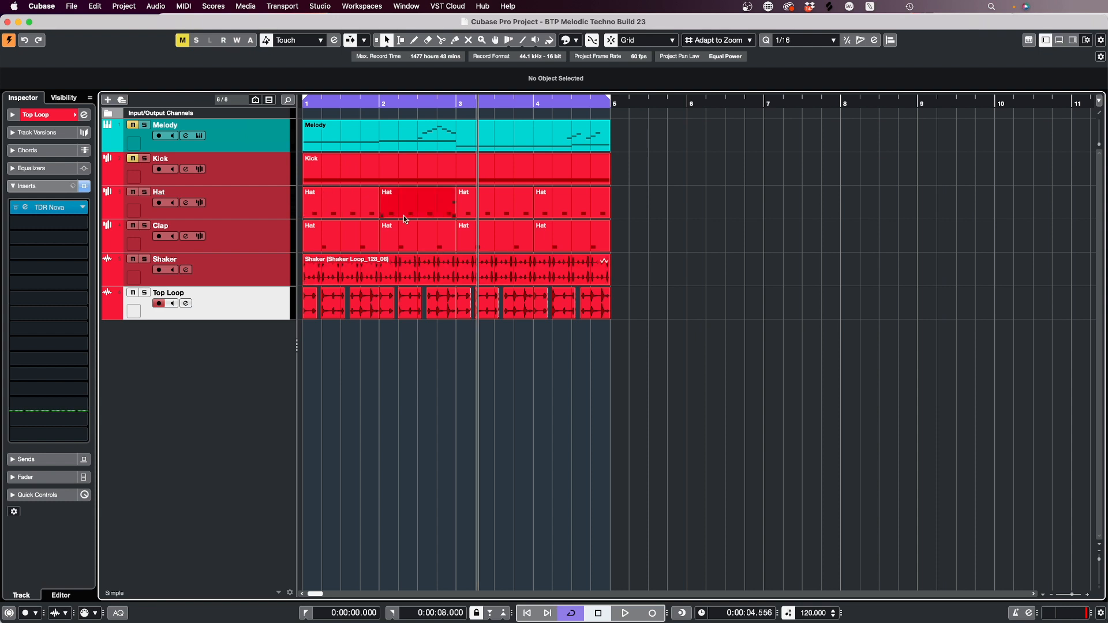
# Step: Apply the Clap track's name to all of the events on that track
pyautogui.doubleClick(164, 231)
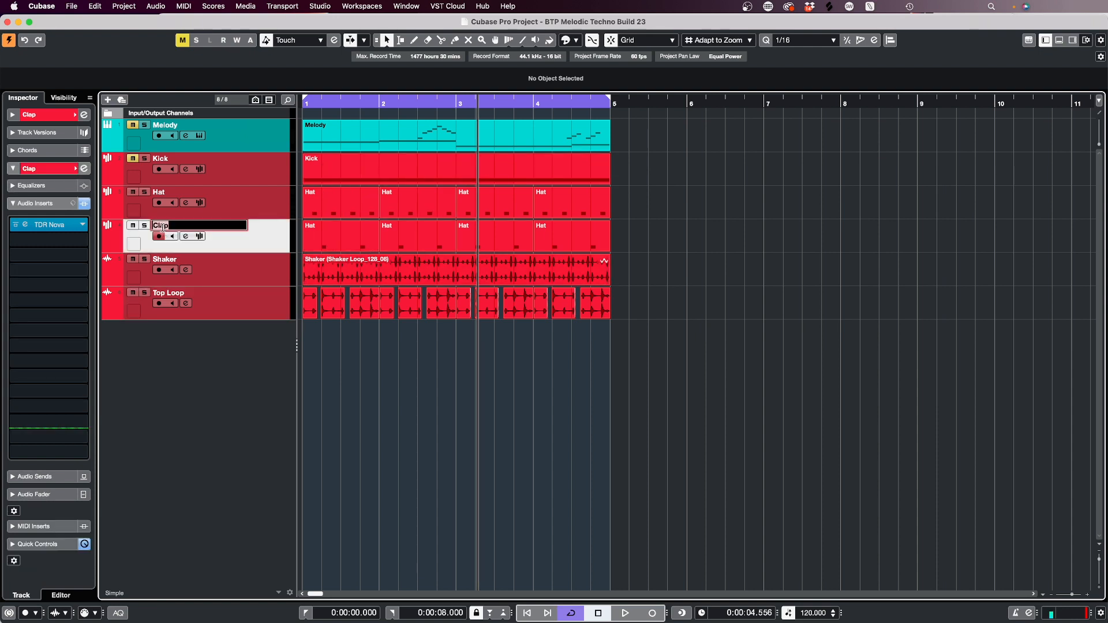
pyautogui.hotkey('alt', 'Return')
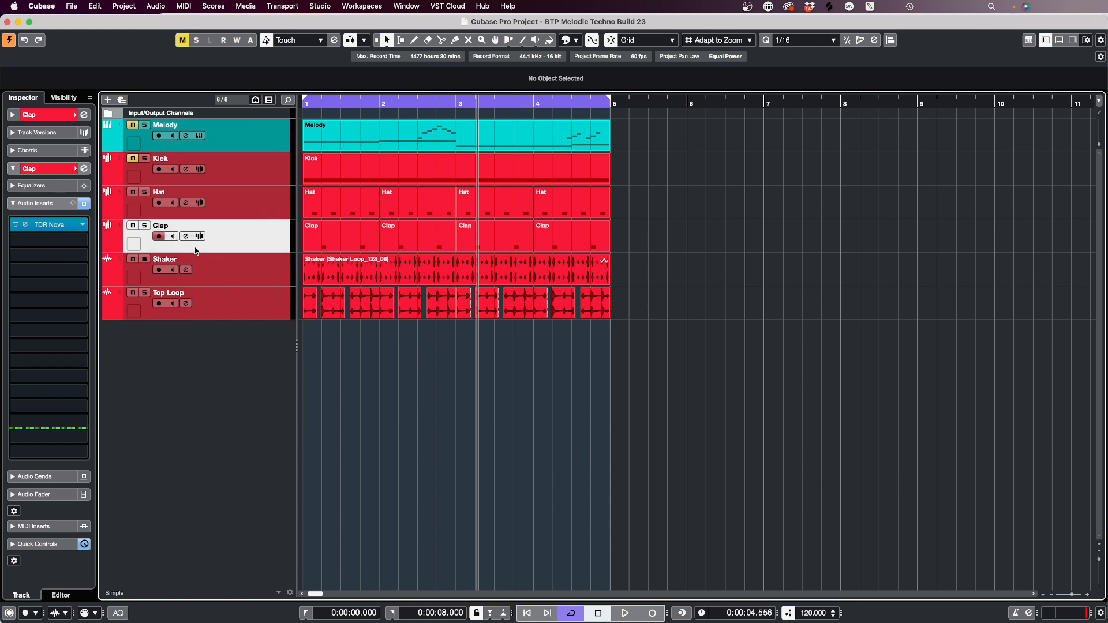
# Step: Open the amp envelope of the Clap's sampler and set its mode to One Shot
pyautogui.click(198, 237)
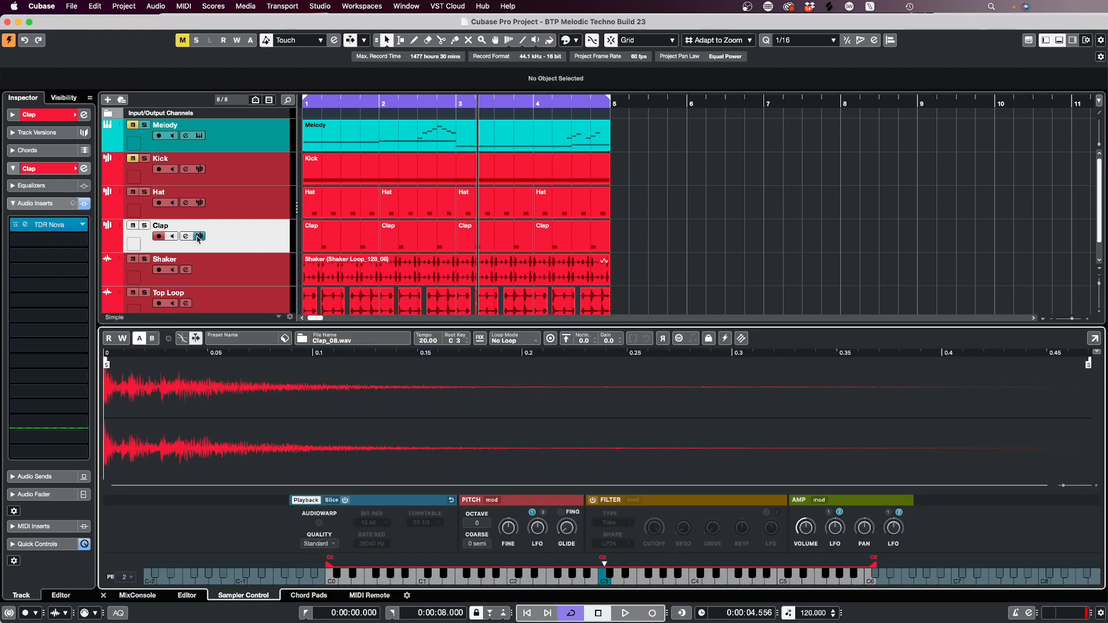
pyautogui.click(818, 500)
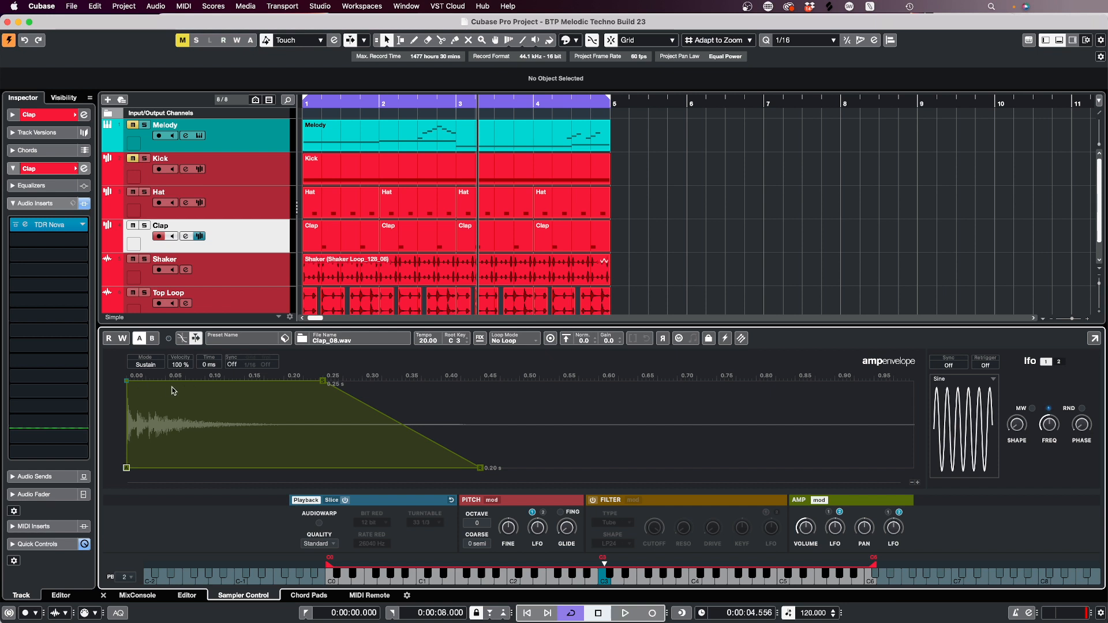
pyautogui.click(149, 363)
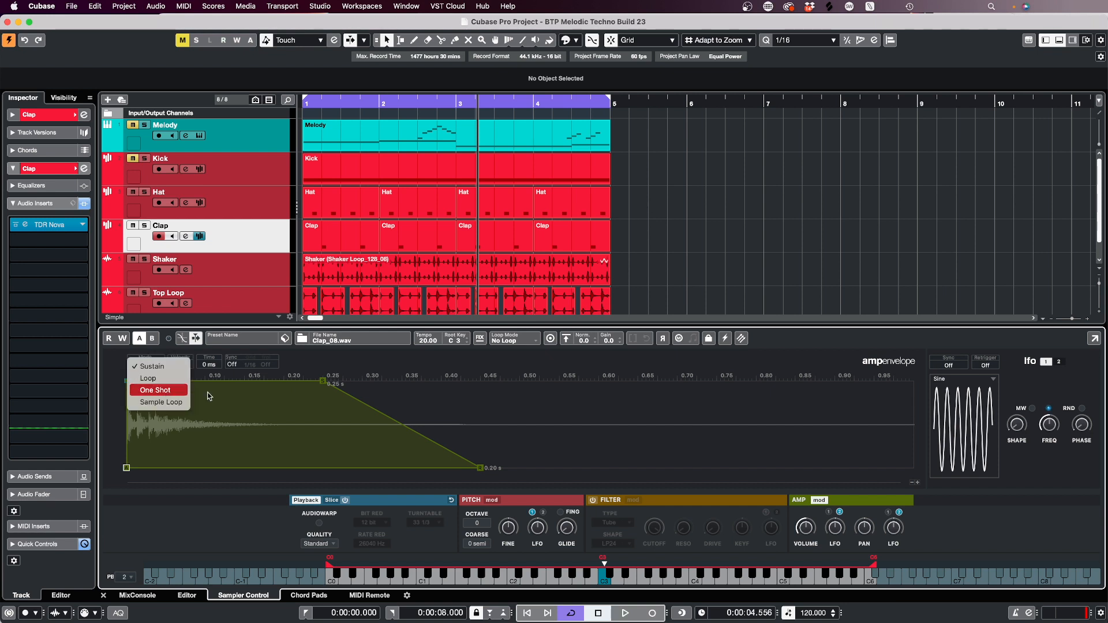
pyautogui.press('Return')
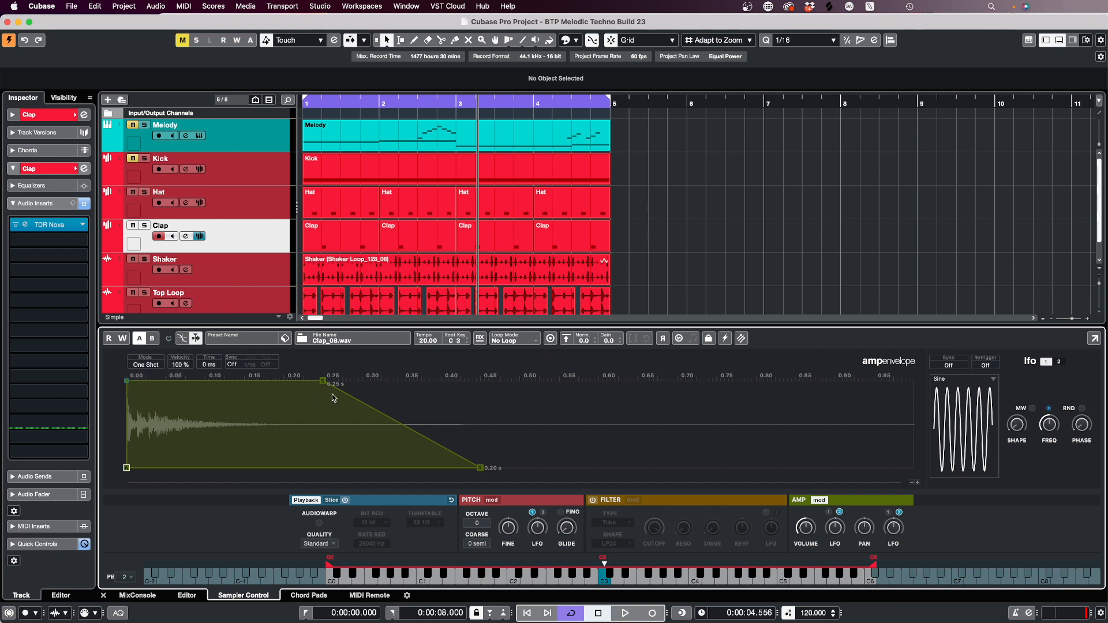
# Step: Shorten the Clap's amp envelope hold to about 30 ms and bend its decay inward, refining it while the Clap plays soloed
pyautogui.moveTo(325, 381); pyautogui.dragTo(147, 379)
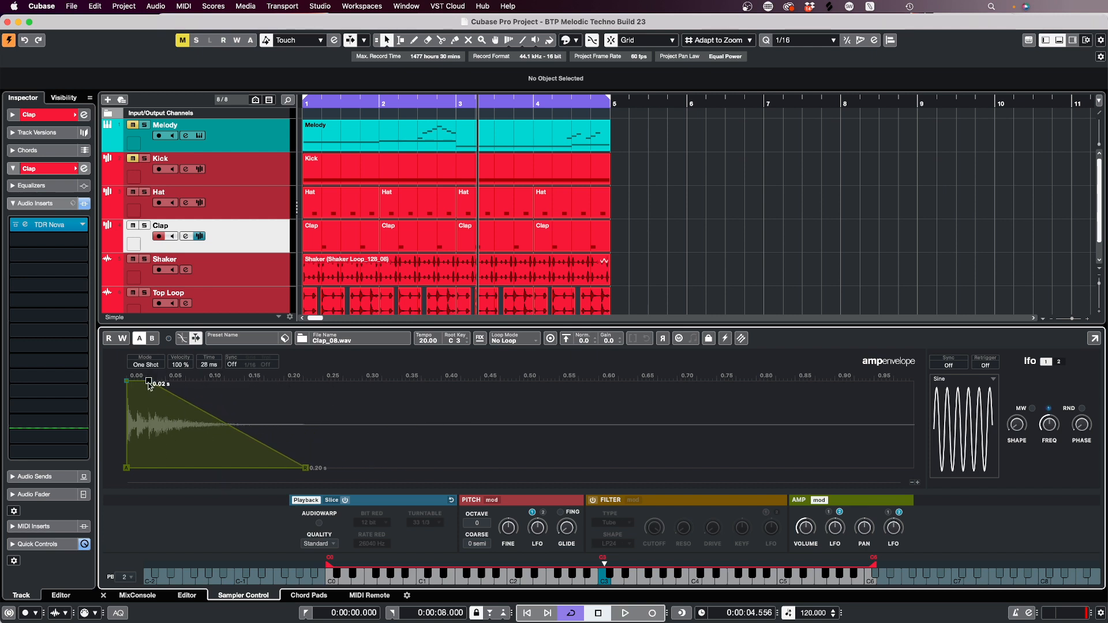
pyautogui.moveTo(233, 428); pyautogui.dragTo(226, 442)
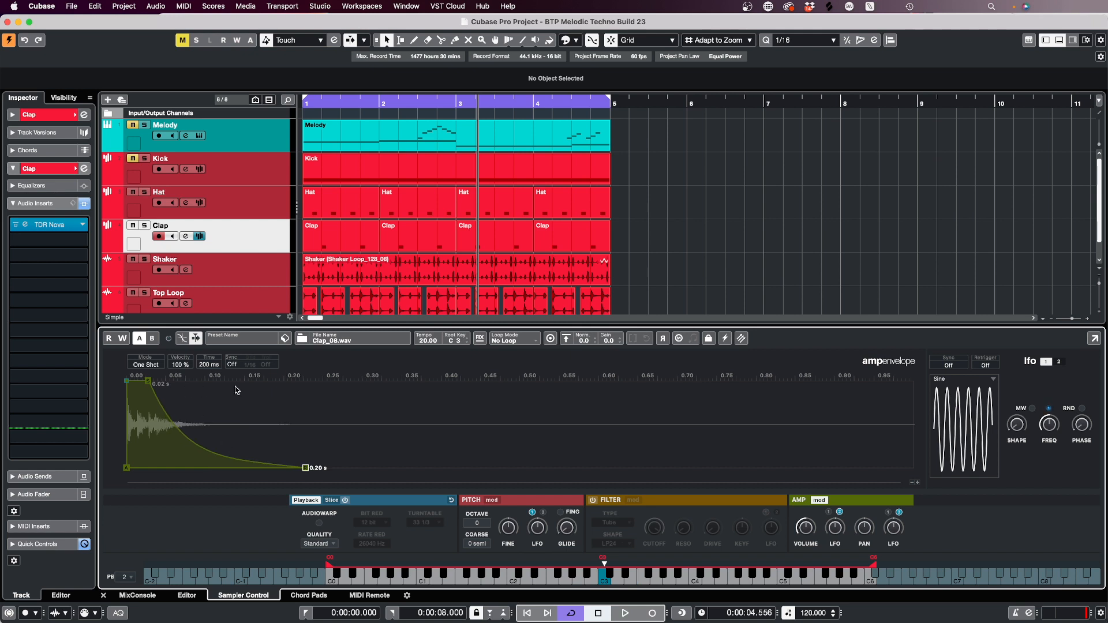
pyautogui.click(145, 226)
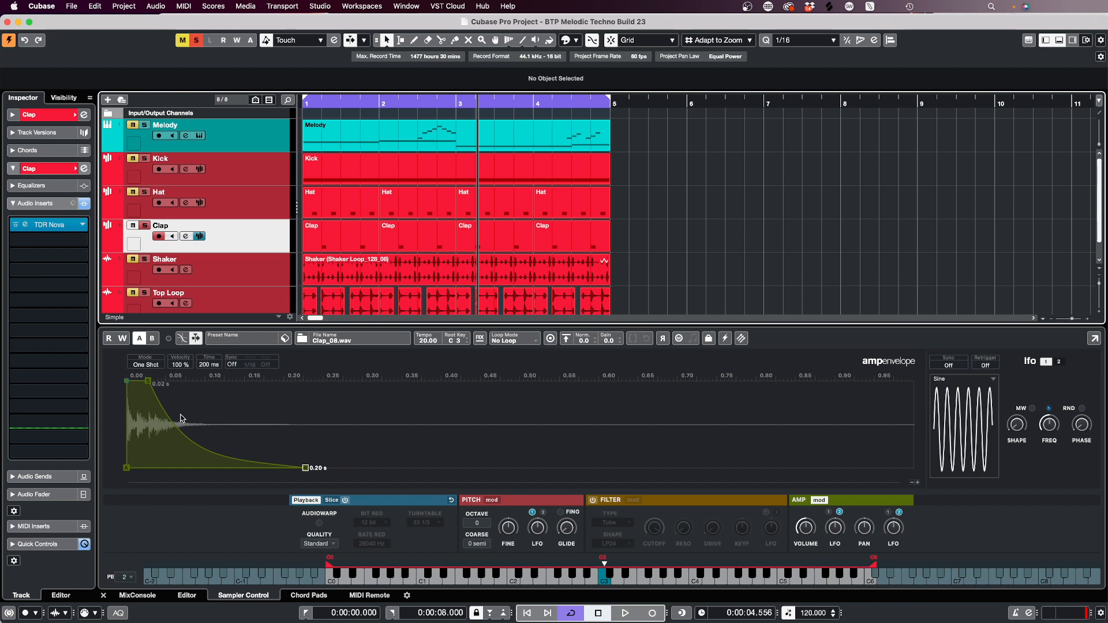
pyautogui.press('space')
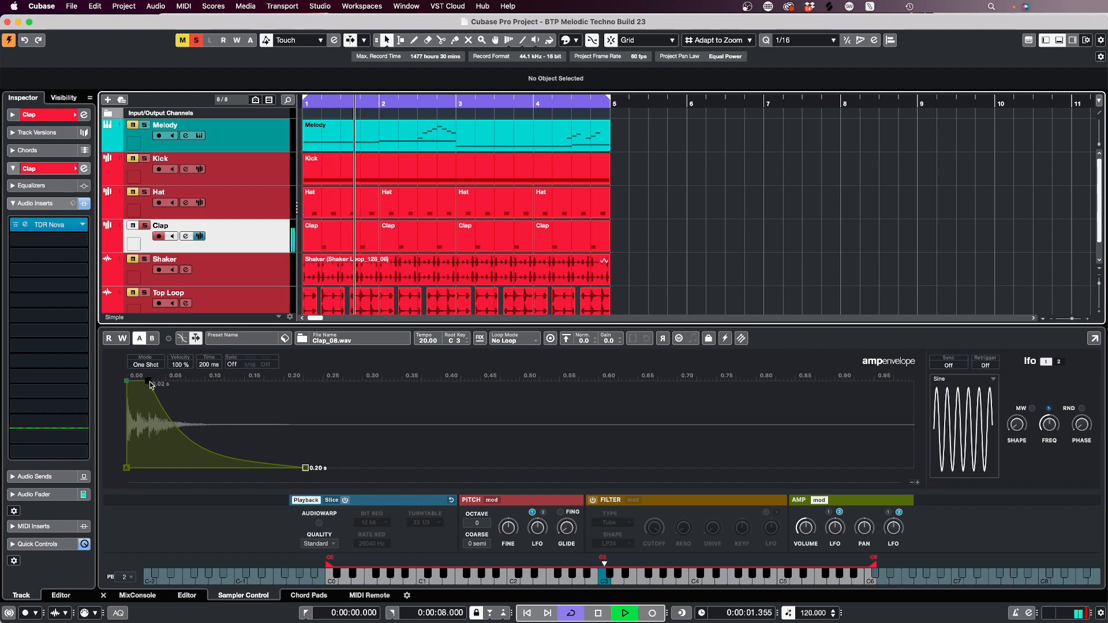
pyautogui.moveTo(151, 384)
pyautogui.mouseDown()
pyautogui.moveTo(309, 382)
pyautogui.moveTo(150, 384)
pyautogui.mouseUp()
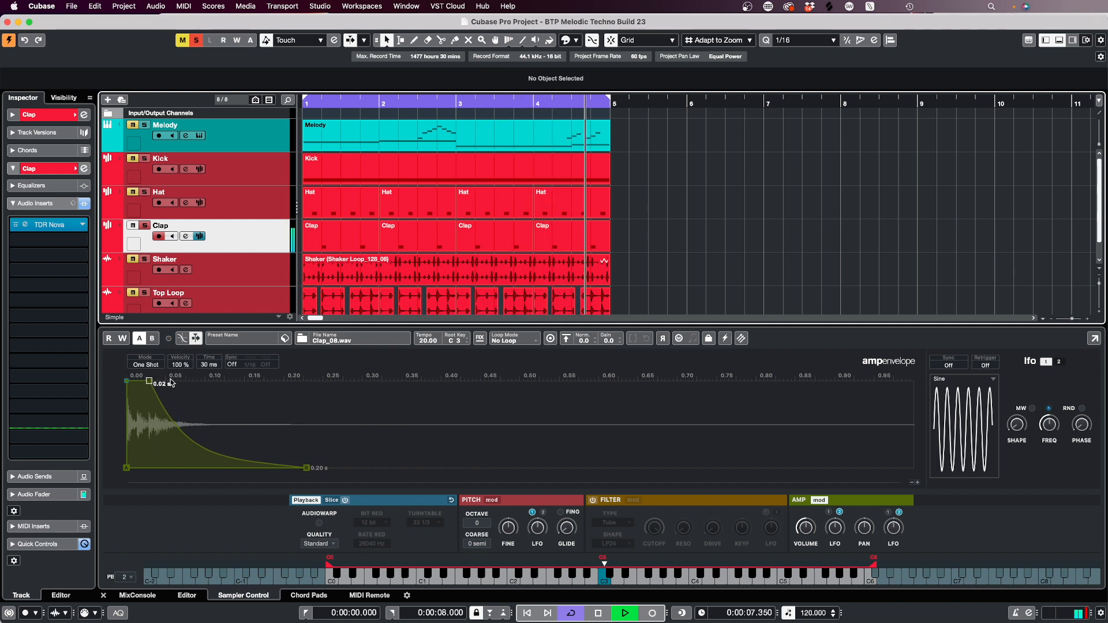
pyautogui.press('space')
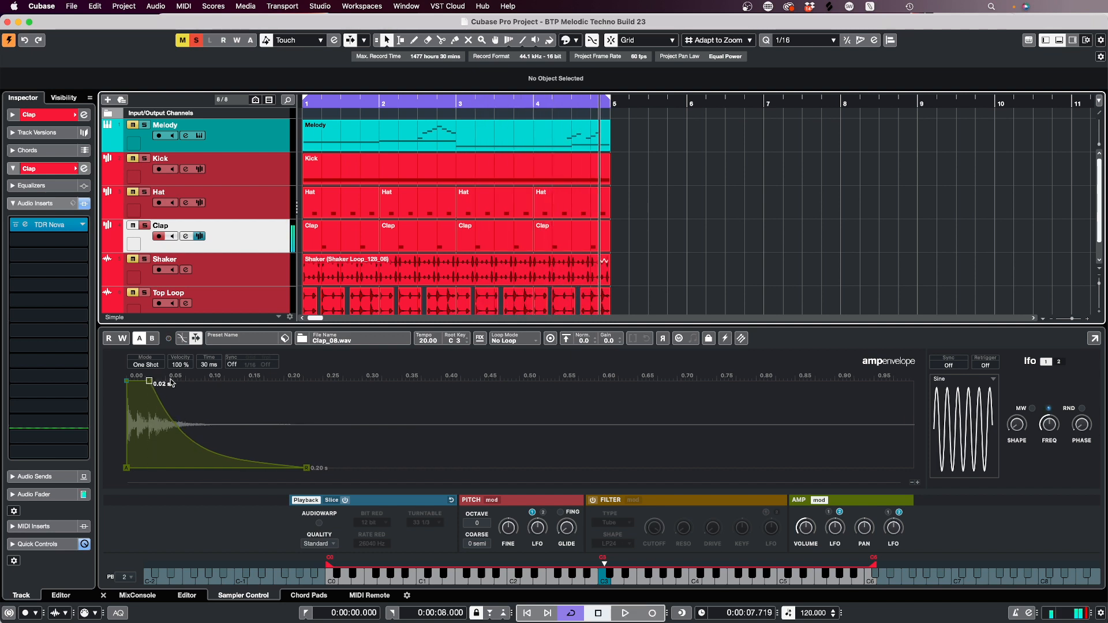
# Step: Unsolo the Clap and fine-tune its envelope hold at about 30 ms while all the percussion plays
pyautogui.click(145, 225)
pyautogui.press('.')
pyautogui.press('space')
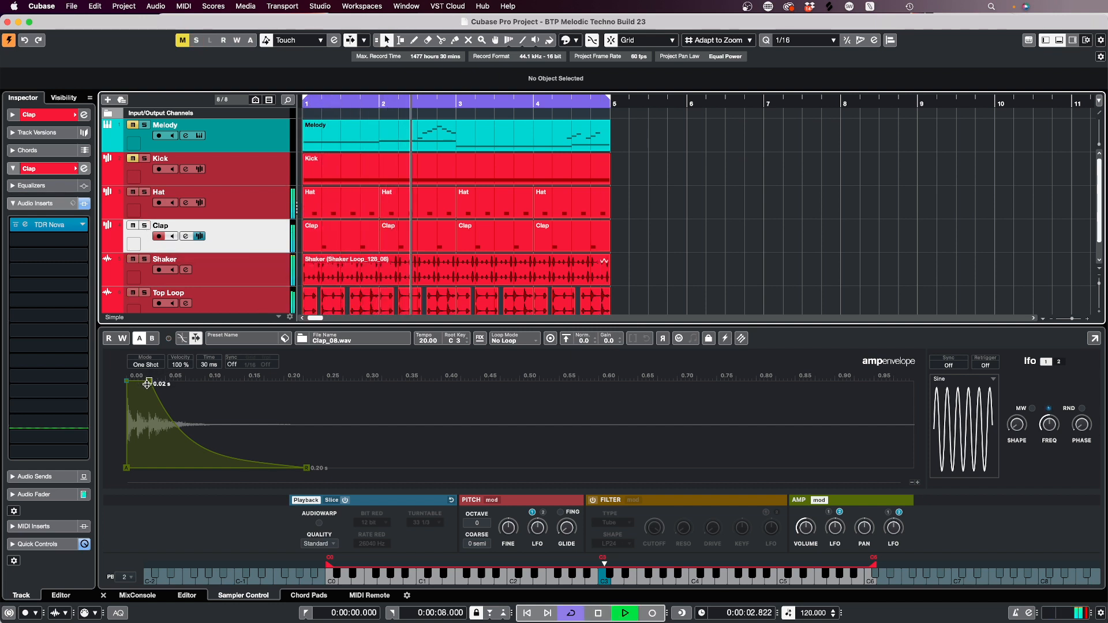
pyautogui.moveTo(147, 384)
pyautogui.mouseDown()
pyautogui.moveTo(290, 372)
pyautogui.moveTo(151, 384)
pyautogui.mouseUp()
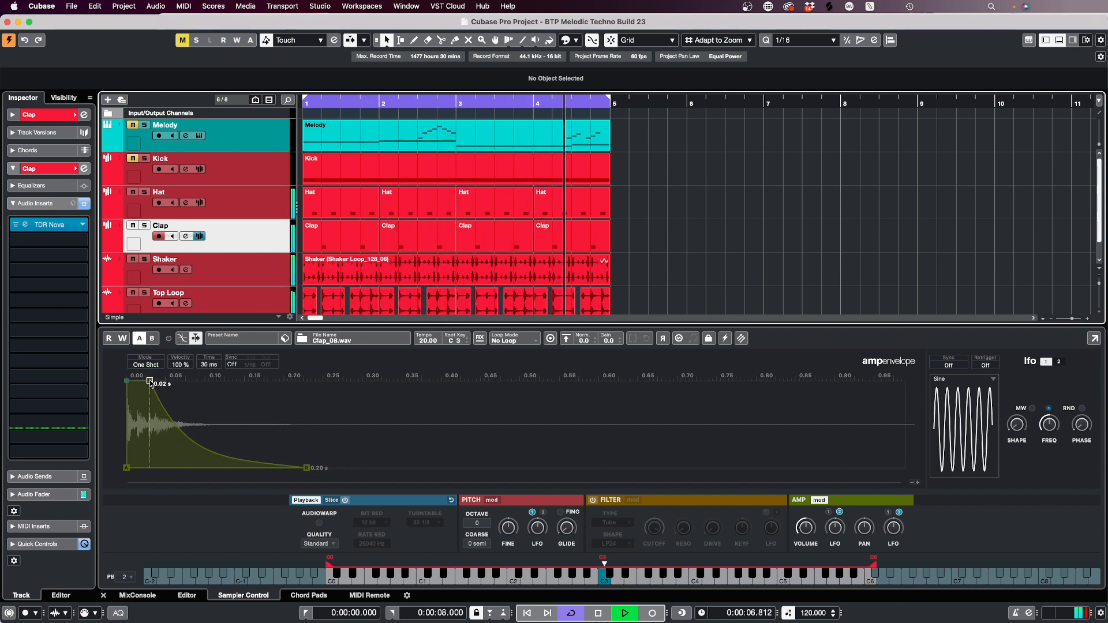
pyautogui.press('space')
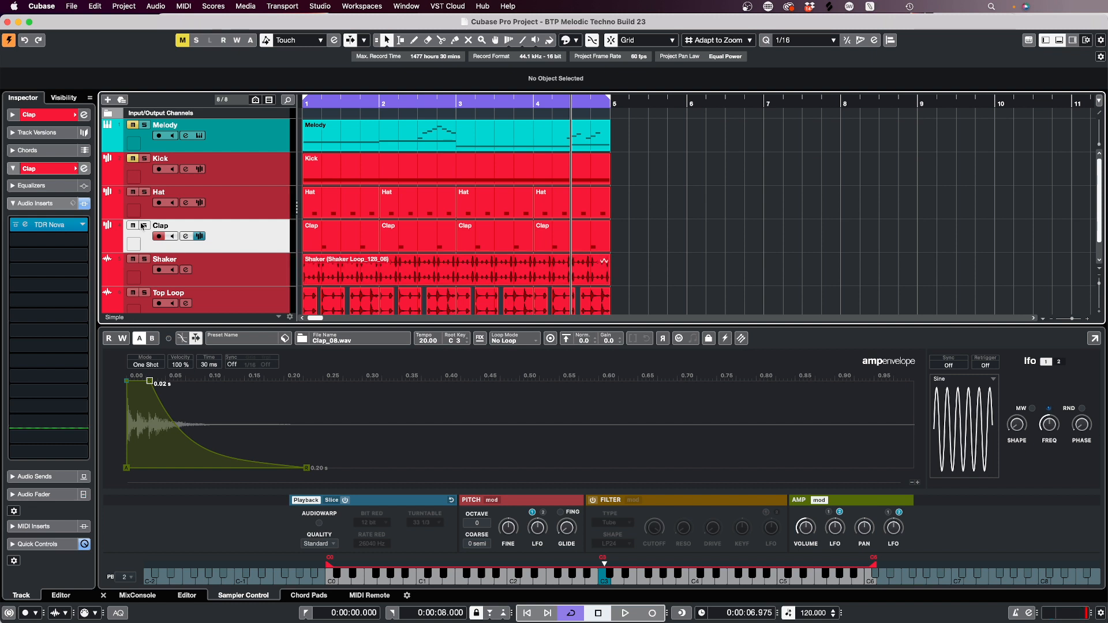
# Step: Set the Clap's amp envelope mode to Sustain and play back the drums
pyautogui.click(147, 366)
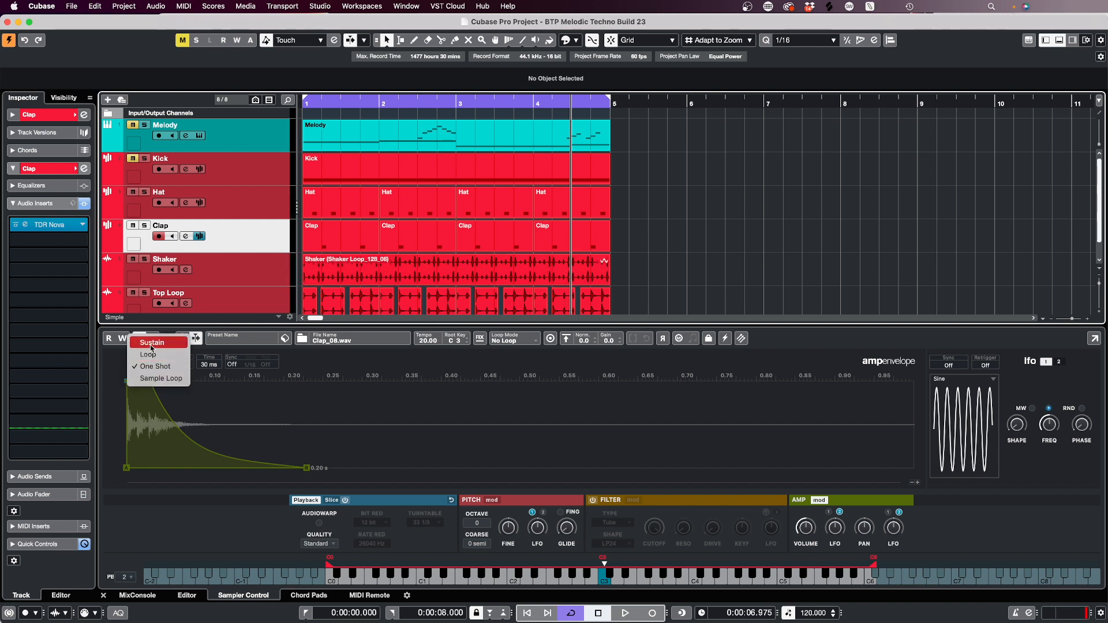
pyautogui.click(151, 347)
pyautogui.press('space')
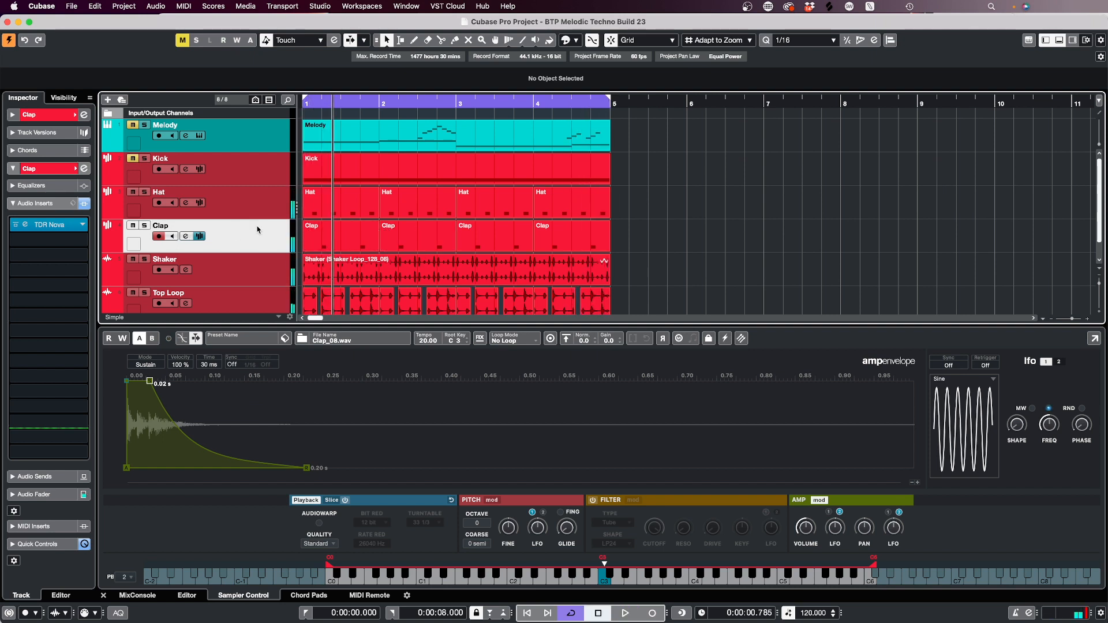
# Step: Find TAL-Filter-2 and load it as the Clap track's second insert after TDR Nova
pyautogui.click(39, 241)
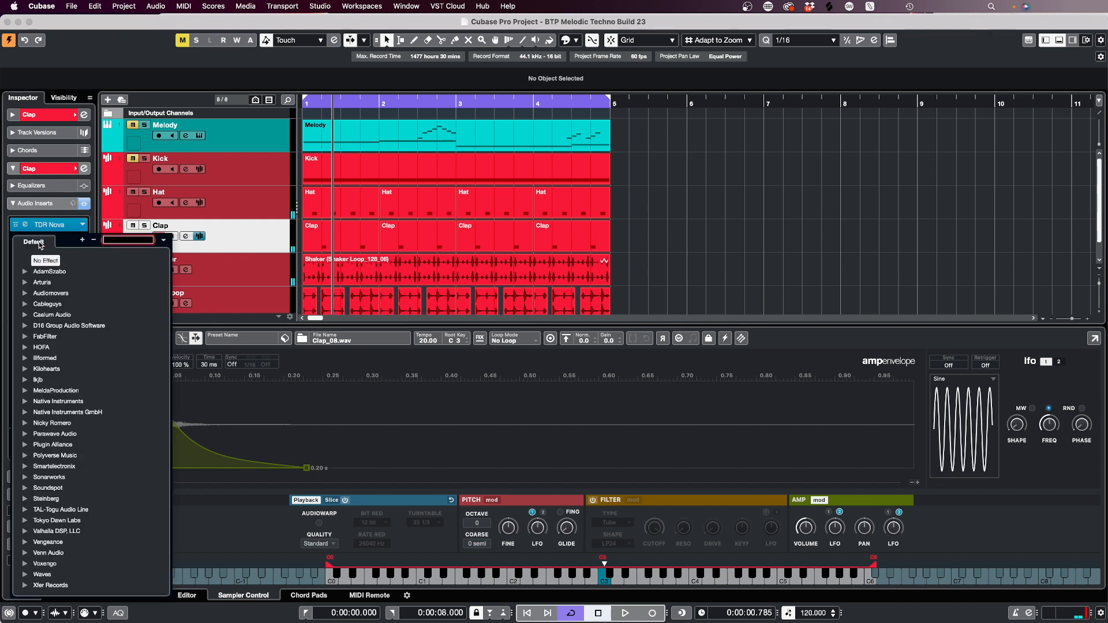
pyautogui.write('tal')
pyautogui.click(73, 326)
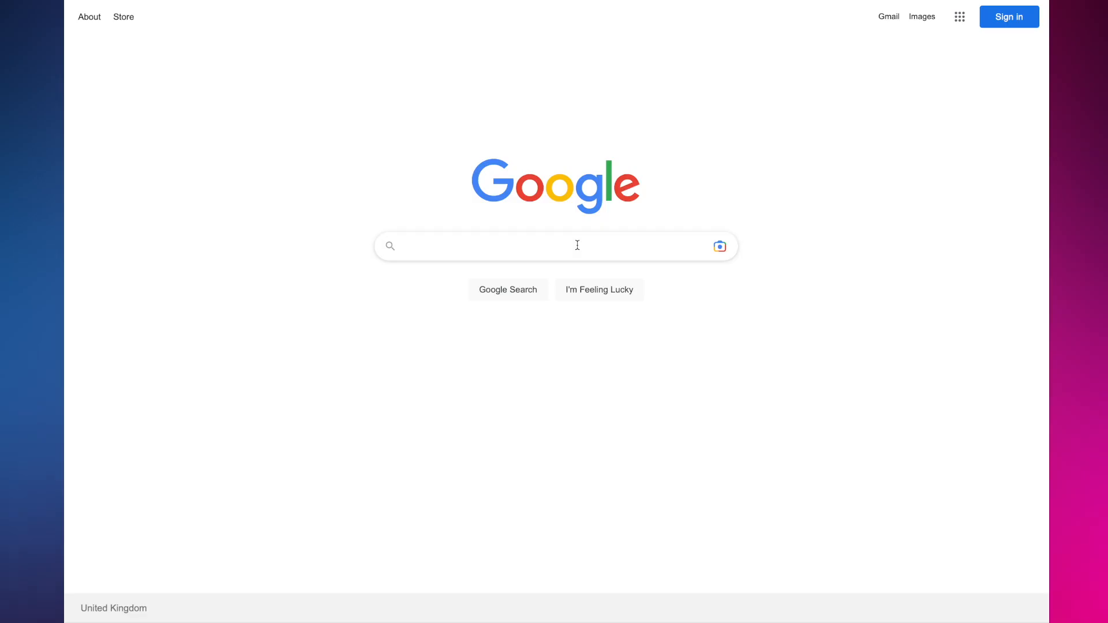
# Step: Switch to the web browser, search Google for "tal filter 2" and open the TAL Software product page
pyautogui.write('tal ')
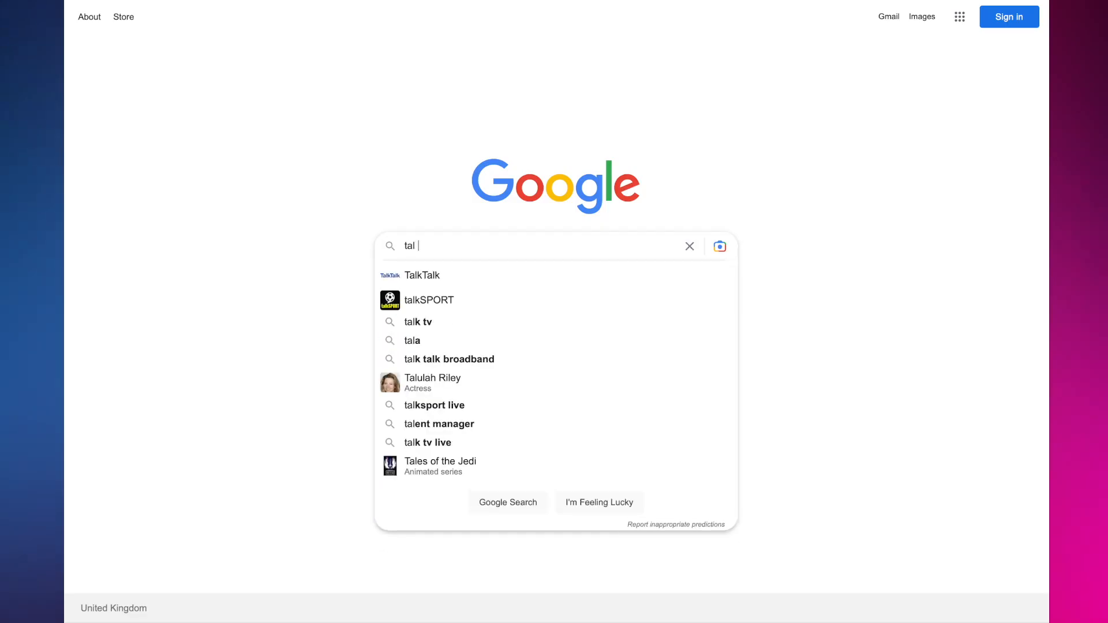
pyautogui.write('filter 2')
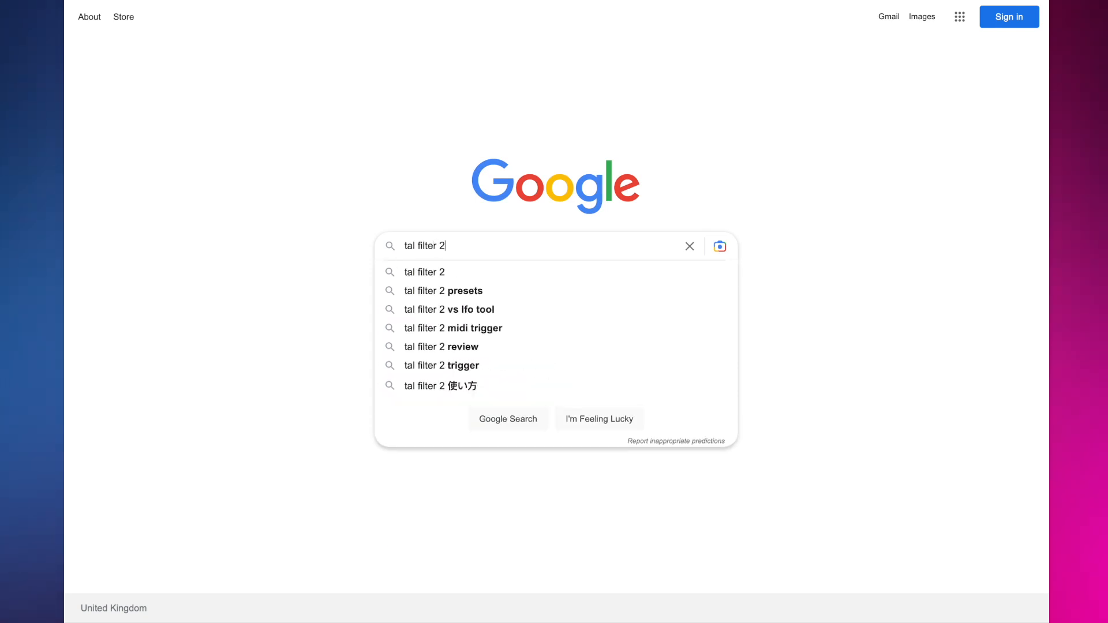
pyautogui.press('Return')
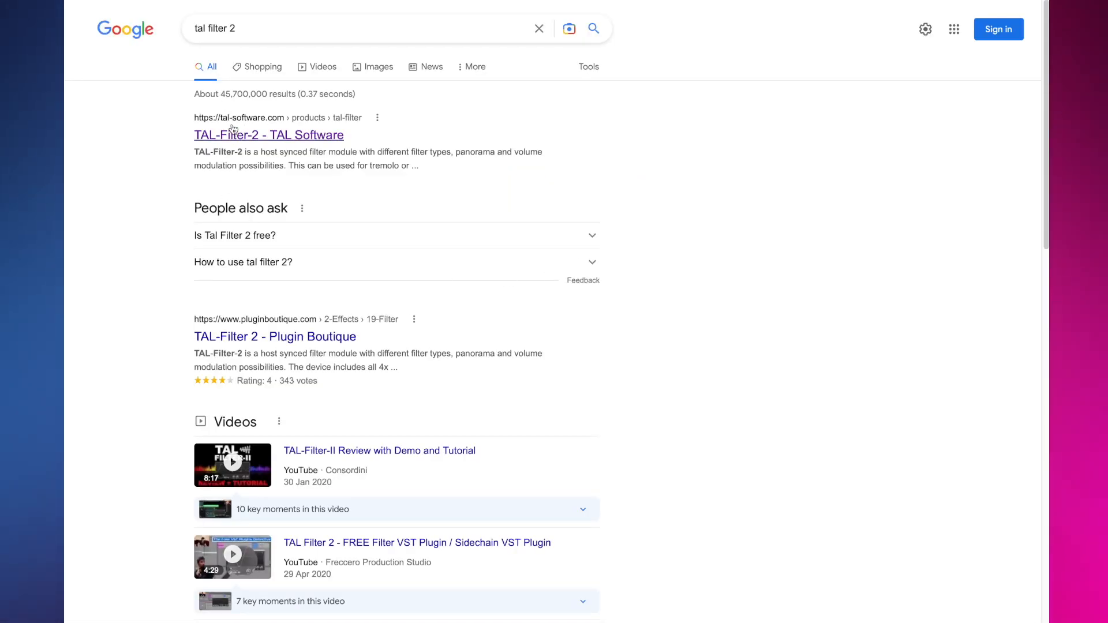
pyautogui.click(240, 136)
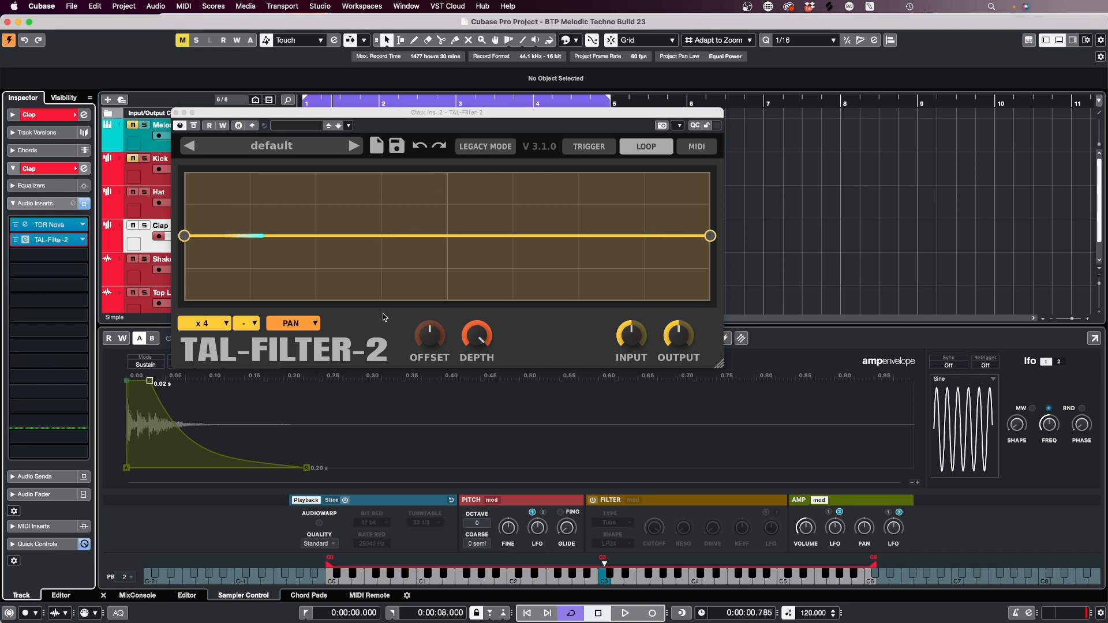
# Step: Switch TAL-Filter-2 to legacy mode and set it to modulate Volume at a x 16 rate
pyautogui.click(469, 146)
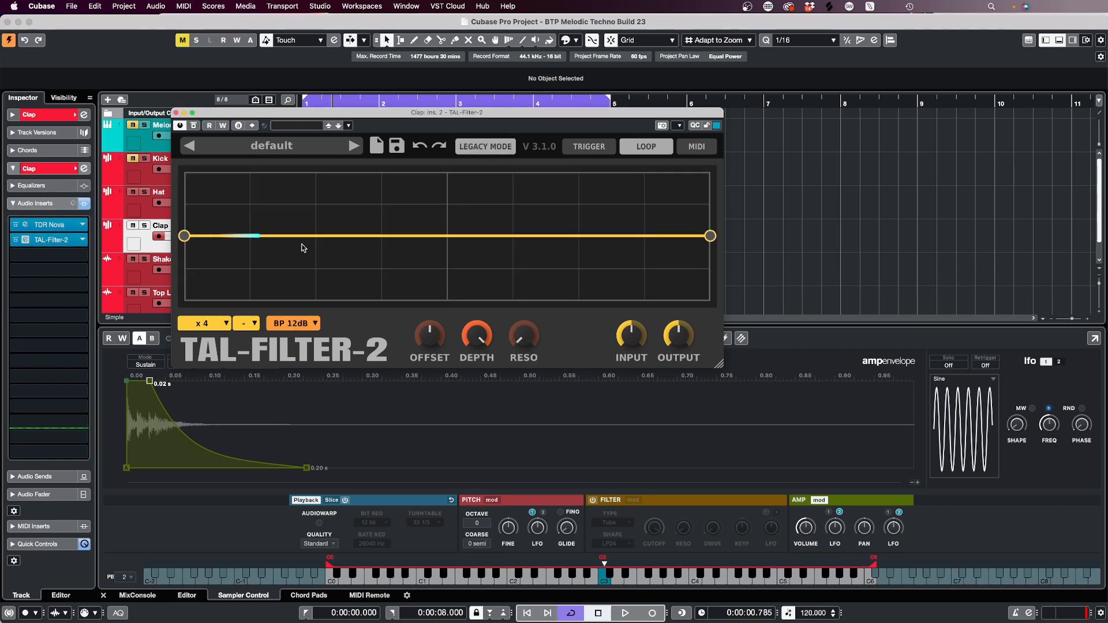
pyautogui.click(292, 324)
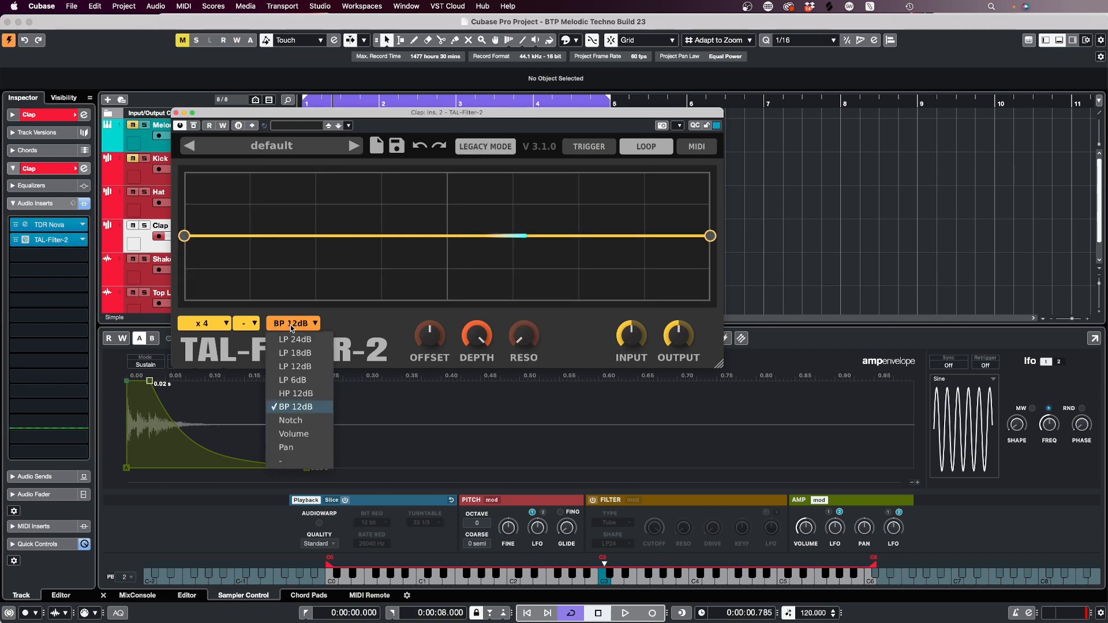
pyautogui.click(298, 434)
pyautogui.click(204, 324)
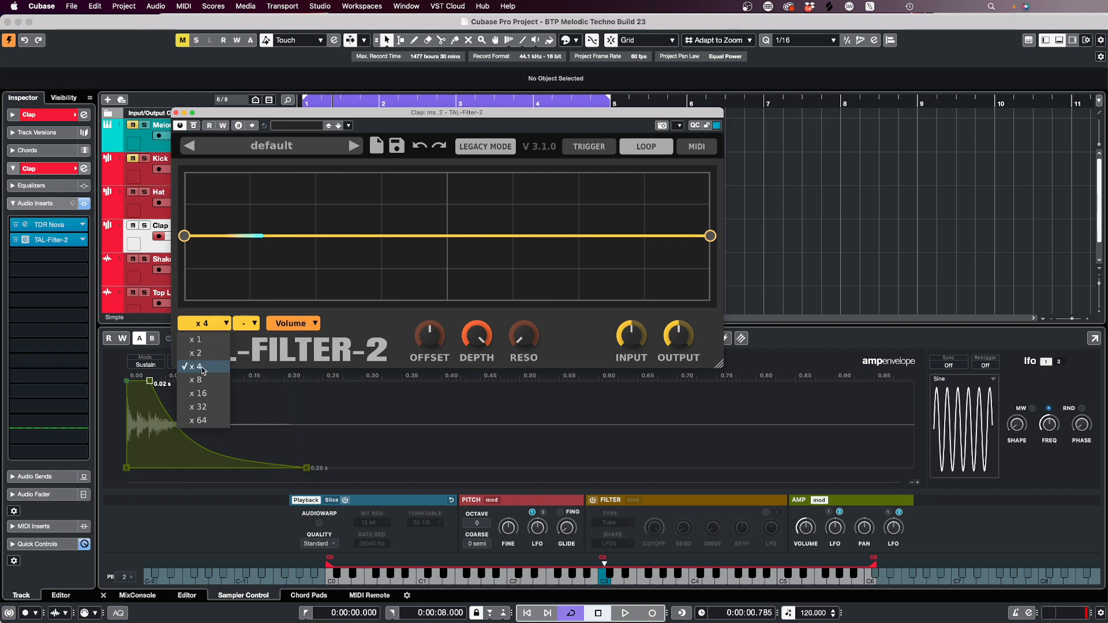
pyautogui.click(199, 394)
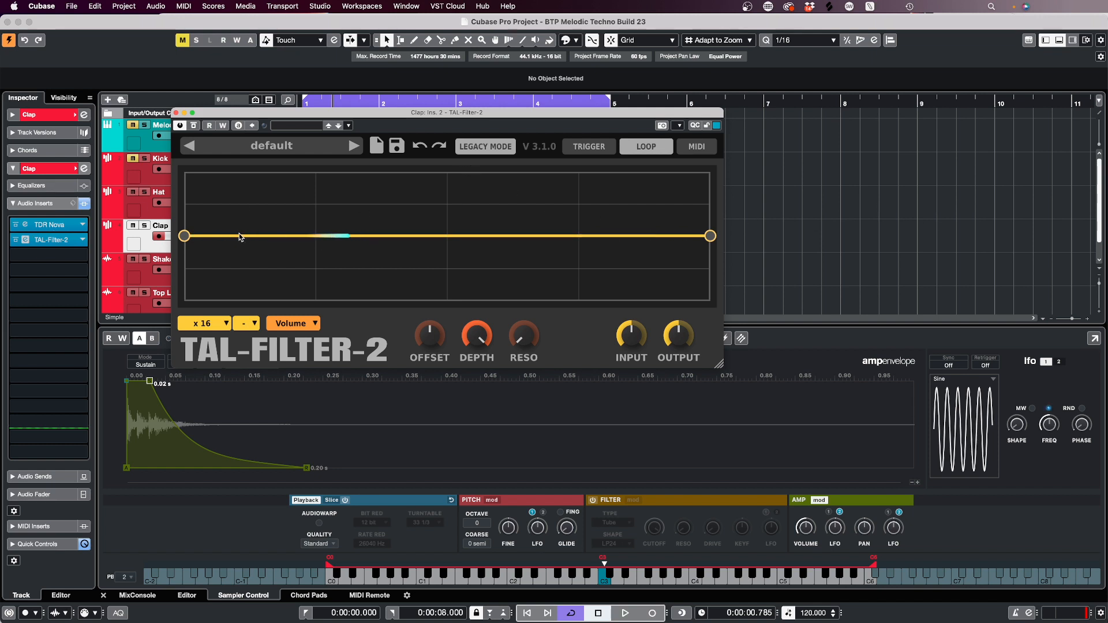
# Step: Draw a TAL-Filter-2 volume curve that holds maximum until about mid-cycle, falls to zero near the end and returns to maximum
pyautogui.moveTo(184, 235); pyautogui.dragTo(184, 172)
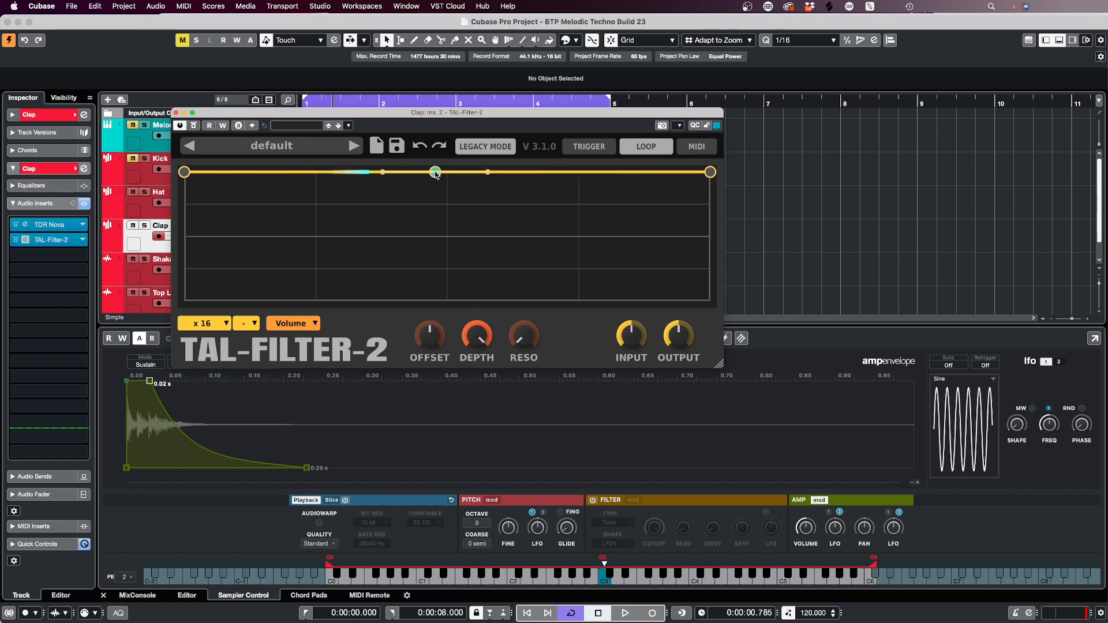
pyautogui.doubleClick(429, 172)
pyautogui.click(611, 172)
pyautogui.doubleClick(611, 172)
pyautogui.moveTo(611, 172); pyautogui.dragTo(715, 310)
pyautogui.doubleClick(664, 172)
pyautogui.moveTo(664, 172); pyautogui.dragTo(702, 305)
pyautogui.click(469, 198)
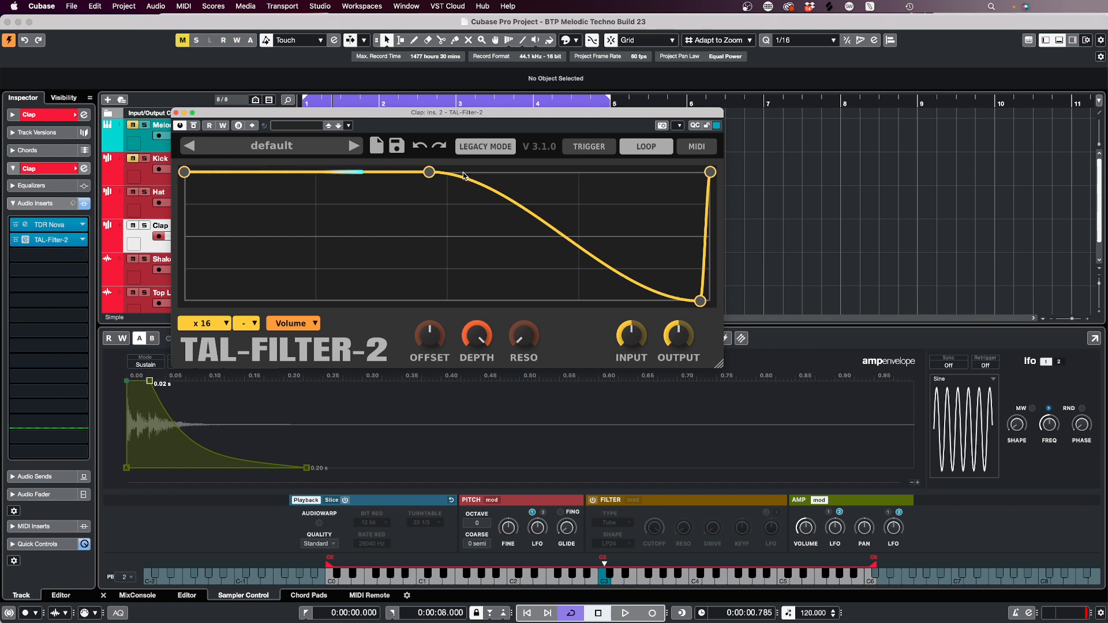
pyautogui.moveTo(428, 173)
pyautogui.mouseDown()
pyautogui.moveTo(347, 173)
pyautogui.moveTo(440, 172)
pyautogui.moveTo(440, 161)
pyautogui.mouseUp()
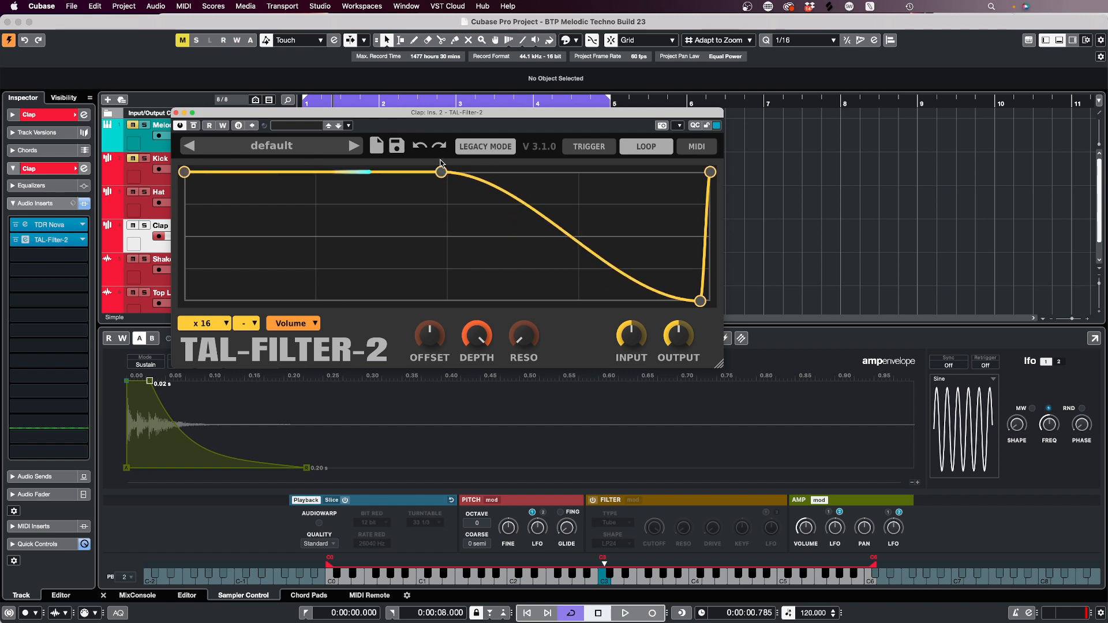
# Step: During playback, reshape the Clap's volume curve to start falling early and reach zero about one third through the cycle
pyautogui.press('space')
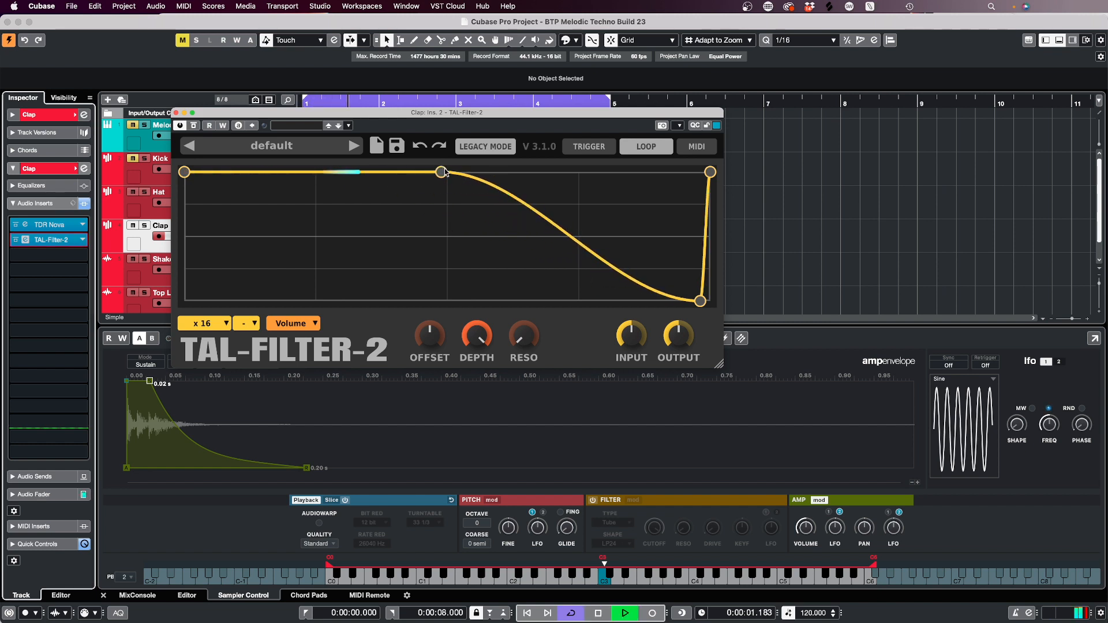
pyautogui.moveTo(443, 172); pyautogui.dragTo(317, 172)
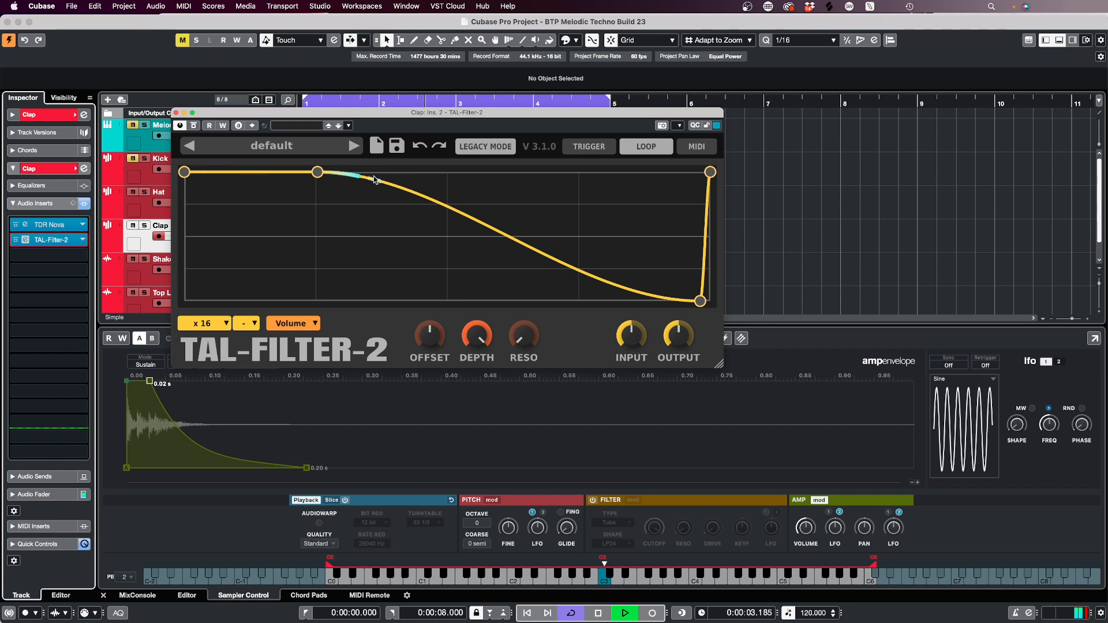
pyautogui.doubleClick(449, 222)
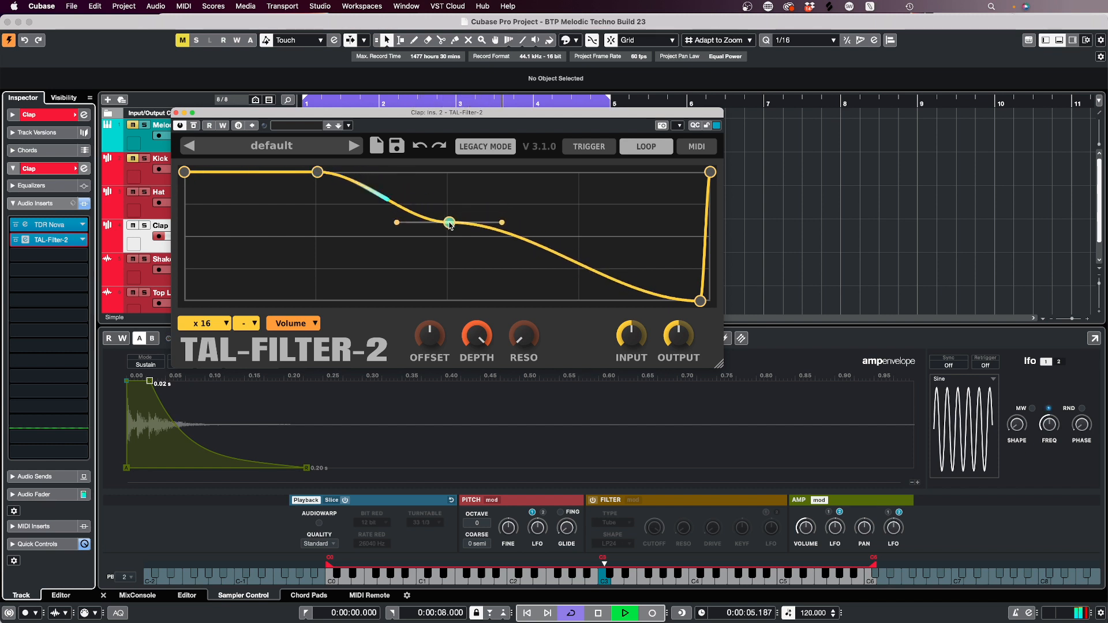
pyautogui.moveTo(451, 225); pyautogui.dragTo(448, 304)
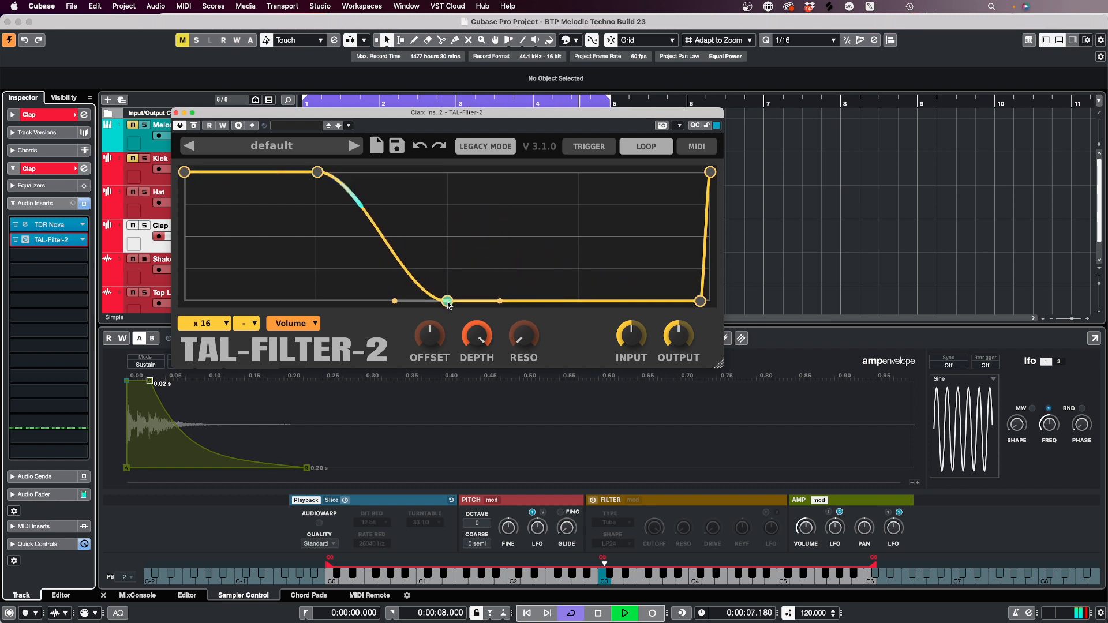
pyautogui.moveTo(318, 172); pyautogui.dragTo(261, 171)
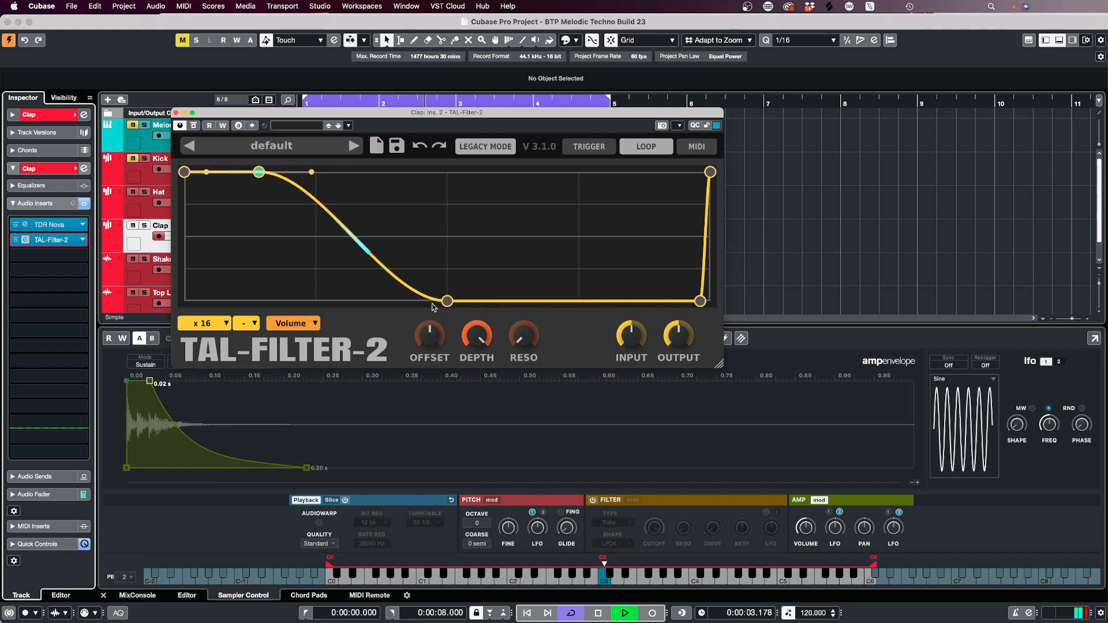
pyautogui.moveTo(447, 300); pyautogui.dragTo(369, 302)
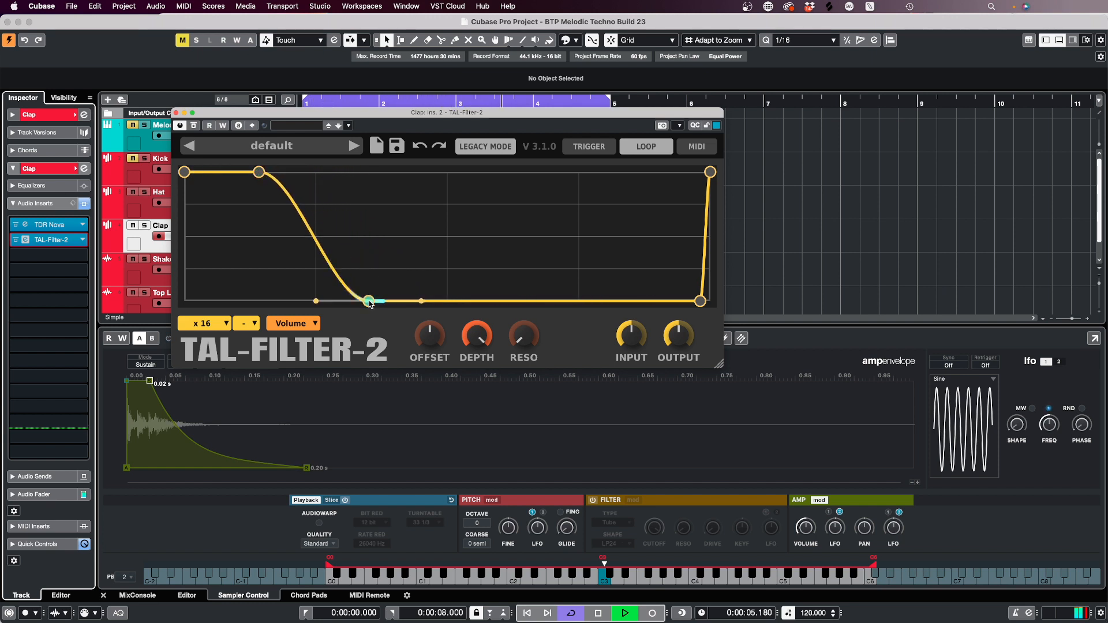
pyautogui.press('space')
# Step: Set the TAL-Filter-2 rate to x 8 and audition the Clap's volume curve
pyautogui.click(203, 323)
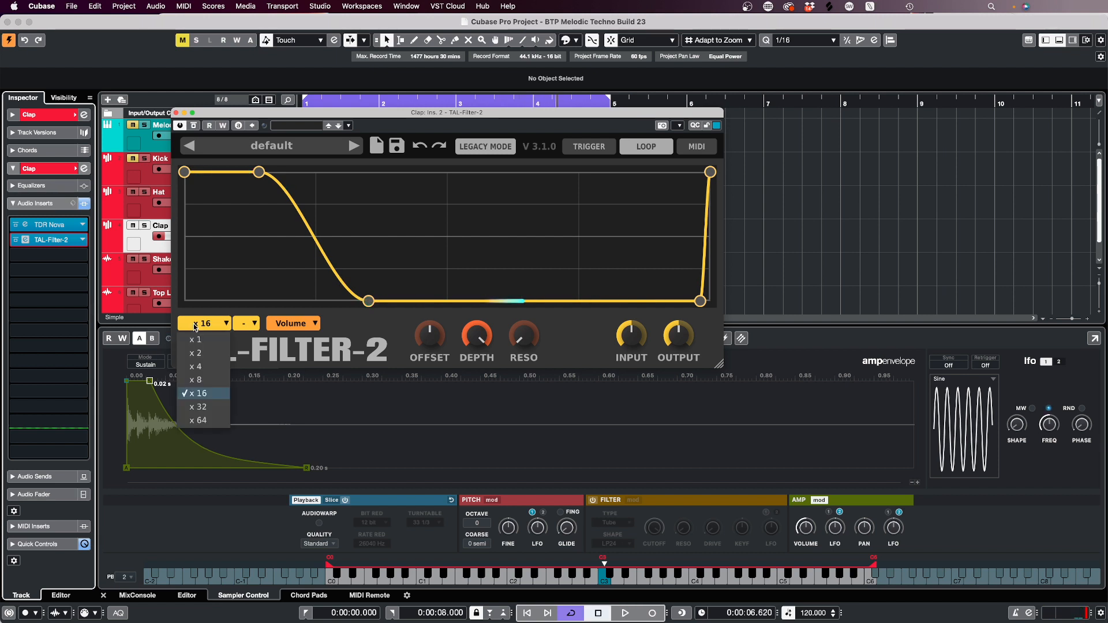
pyautogui.click(220, 373)
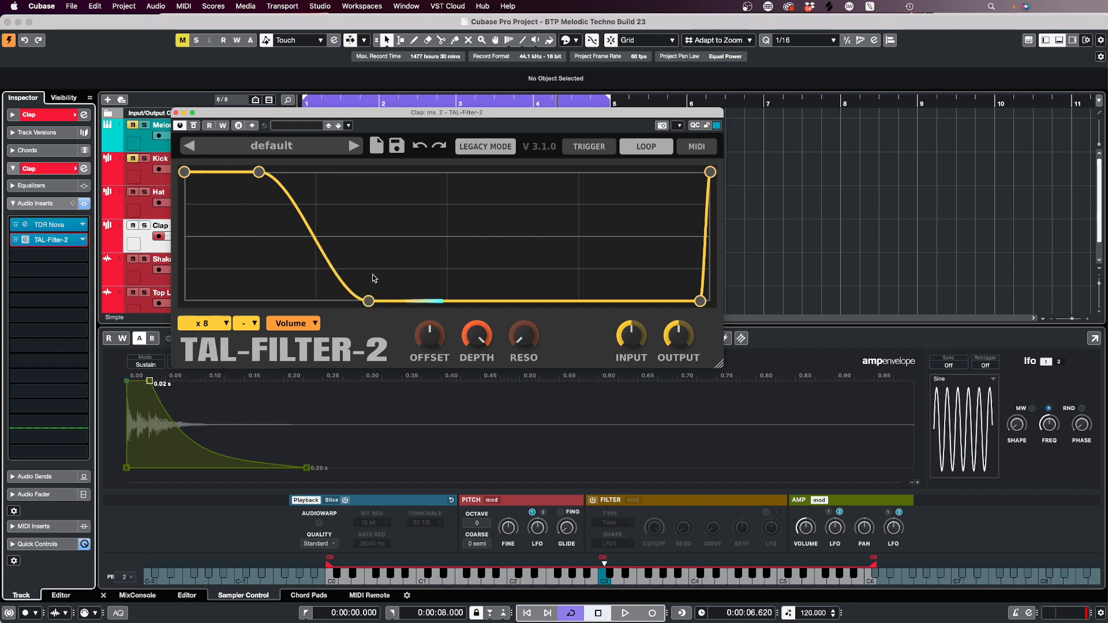
pyautogui.press('space')
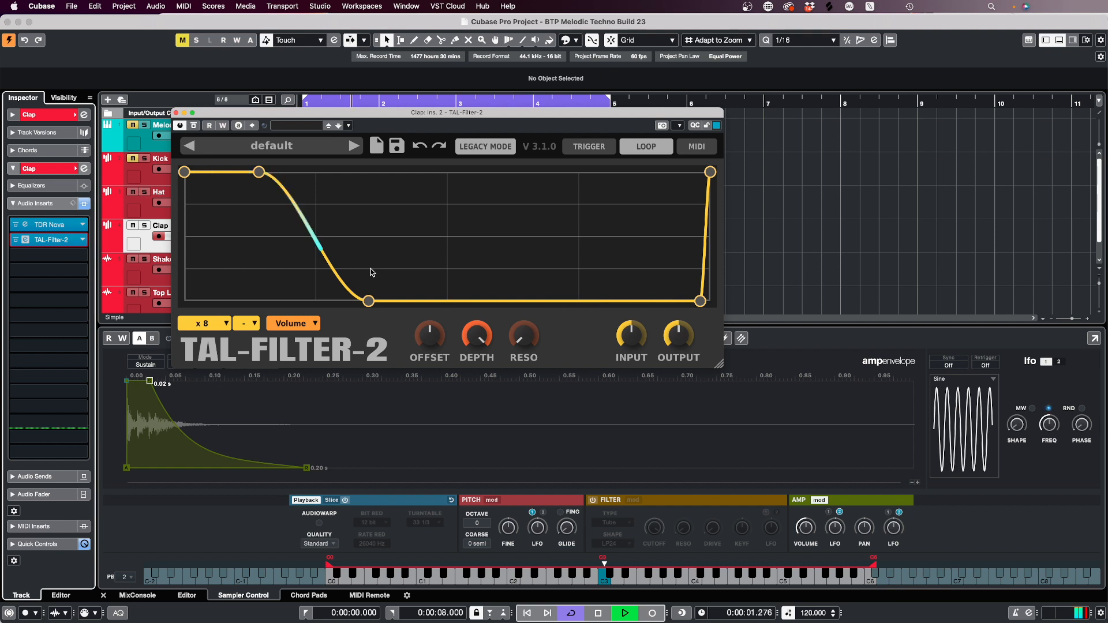
pyautogui.press('space')
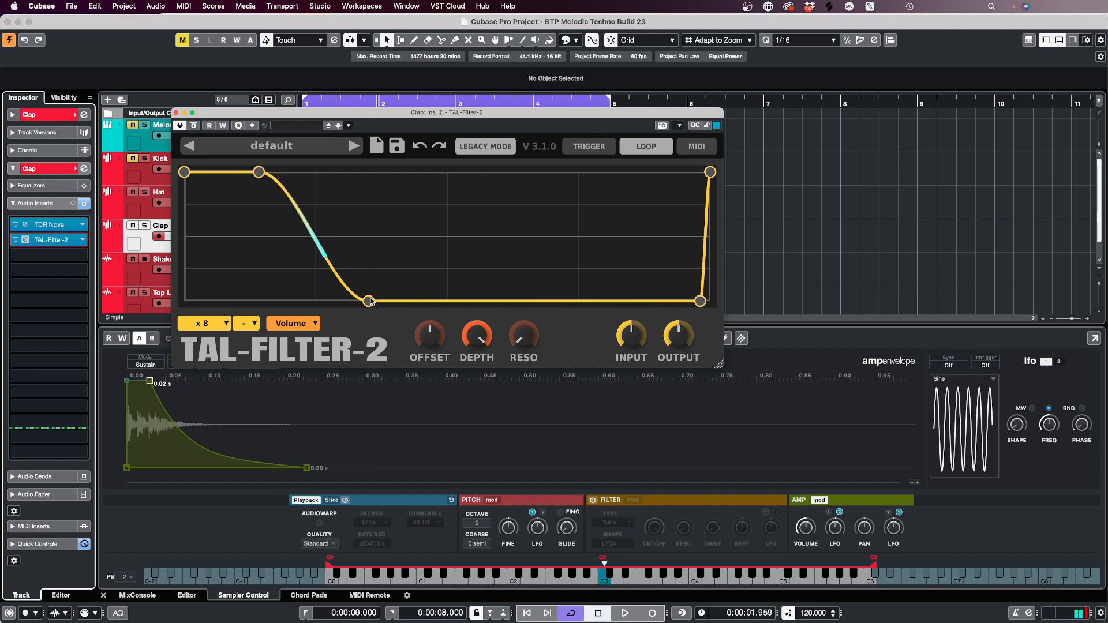
# Step: Extend the volume curve's full-level hold to mid-cycle and stretch its fall to the end, starting playback to check it
pyautogui.moveTo(370, 300); pyautogui.dragTo(698, 301)
pyautogui.moveTo(259, 171); pyautogui.dragTo(447, 172)
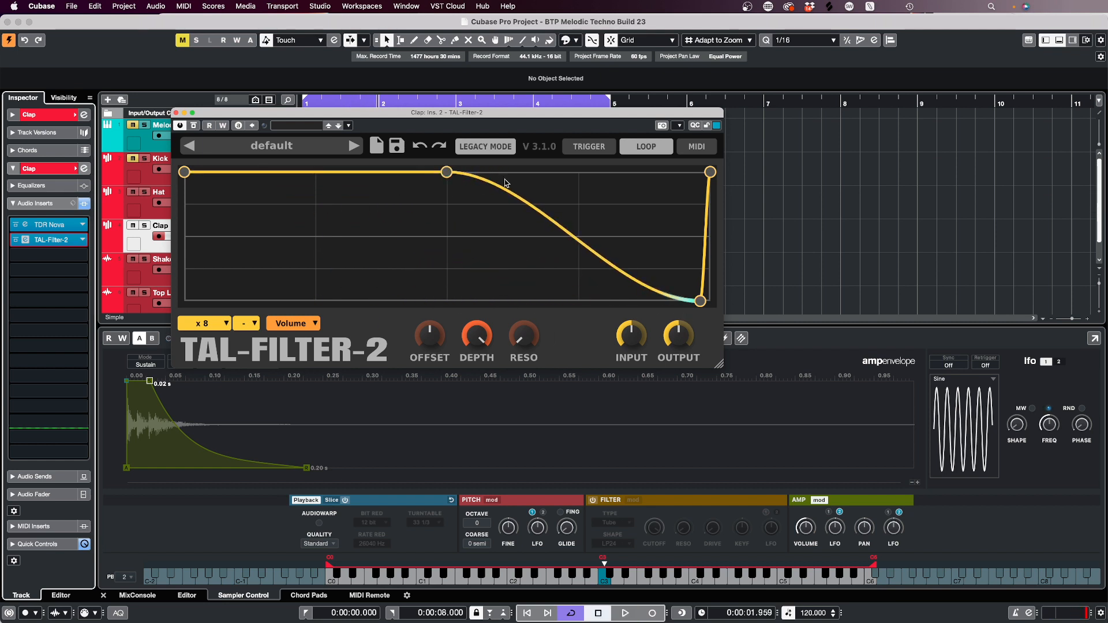
pyautogui.press('space')
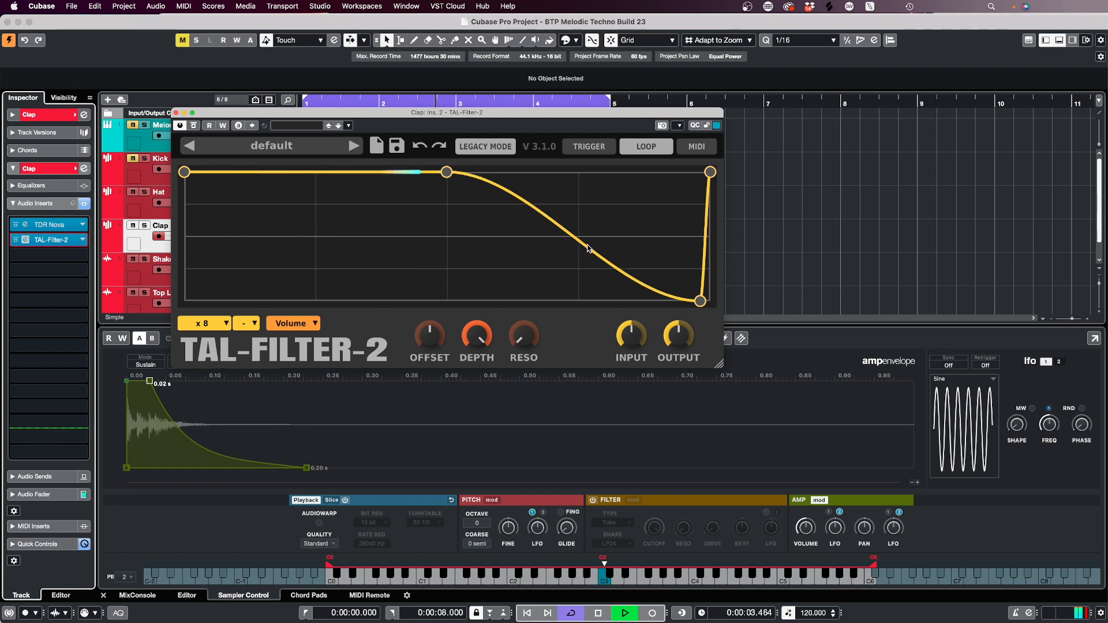
# Step: Add points to the Clap's volume curve to form a steep drop about three quarters through the cycle, refining it during playback
pyautogui.doubleClick(586, 245)
pyautogui.moveTo(587, 245); pyautogui.dragTo(579, 300)
pyautogui.doubleClick(575, 273)
pyautogui.doubleClick(578, 258)
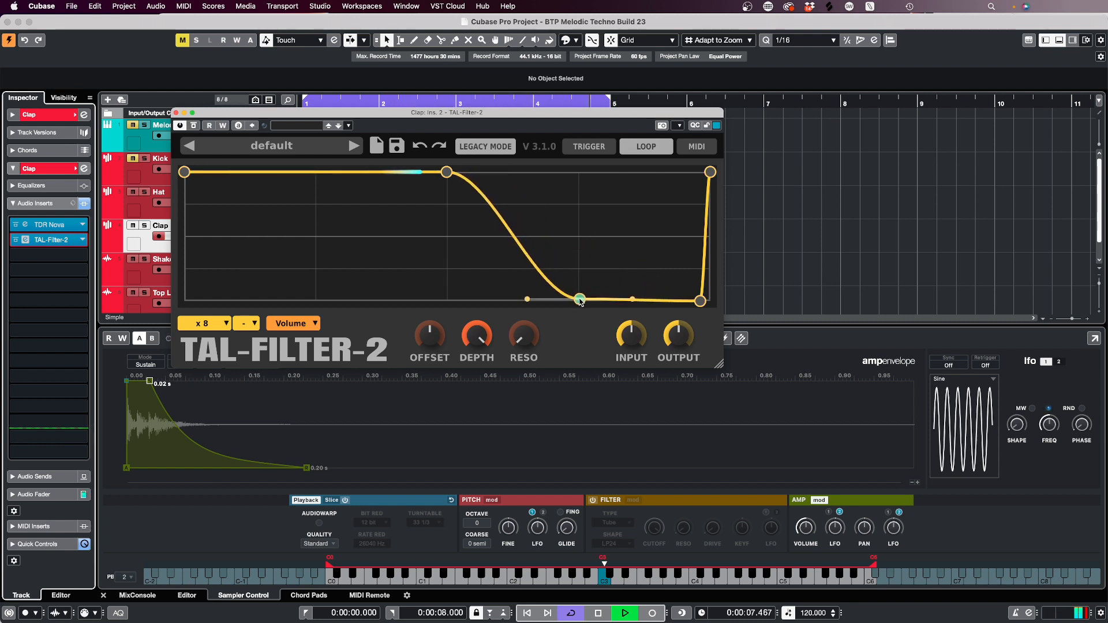
pyautogui.doubleClick(515, 230)
pyautogui.moveTo(514, 230); pyautogui.dragTo(550, 172)
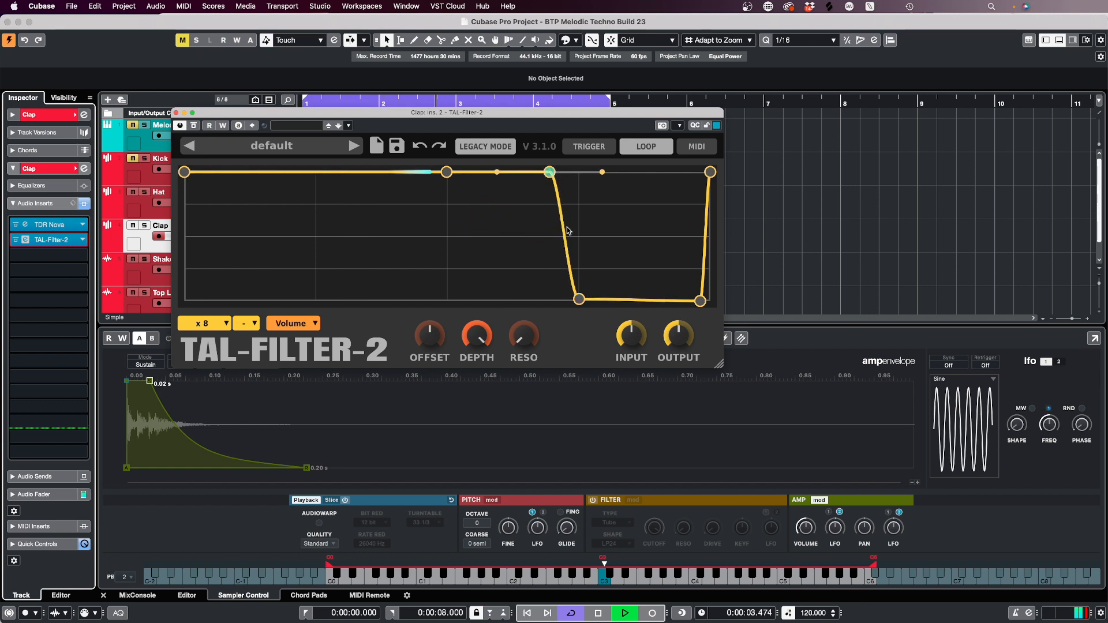
pyautogui.press('space')
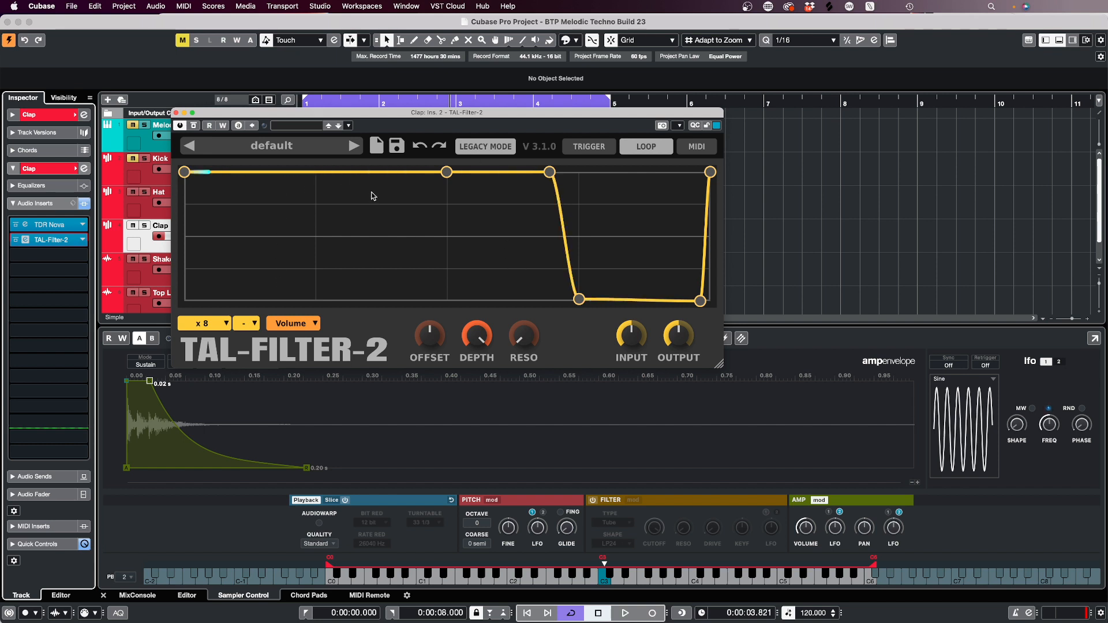
pyautogui.press('space')
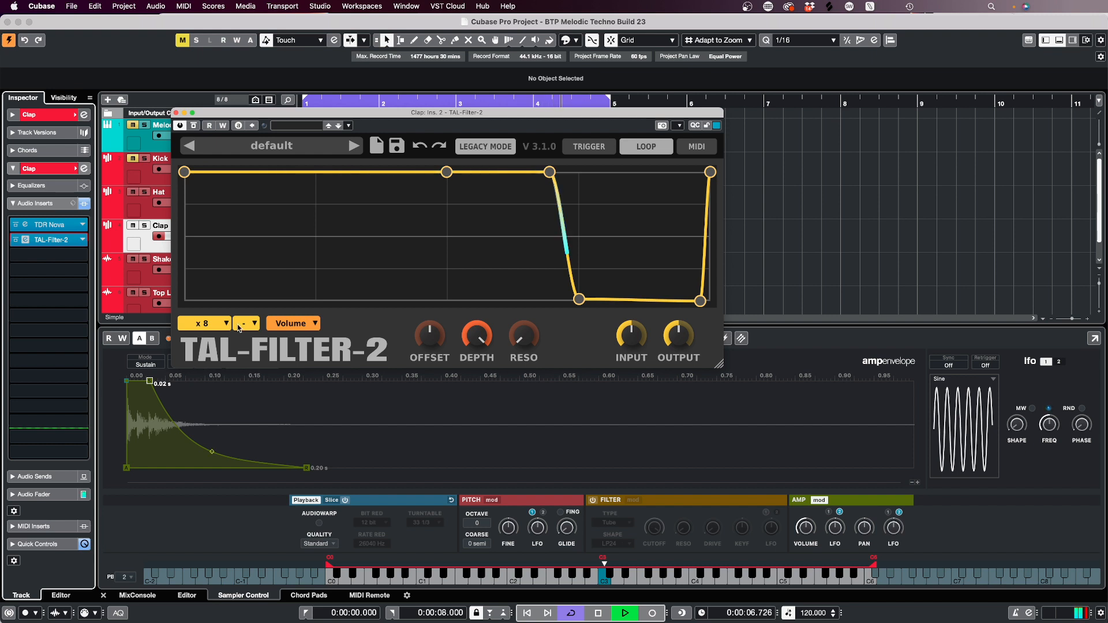
pyautogui.moveTo(549, 172)
pyautogui.mouseDown()
pyautogui.moveTo(467, 170)
pyautogui.moveTo(516, 186)
pyautogui.moveTo(514, 220)
pyautogui.mouseUp()
pyautogui.press('space')
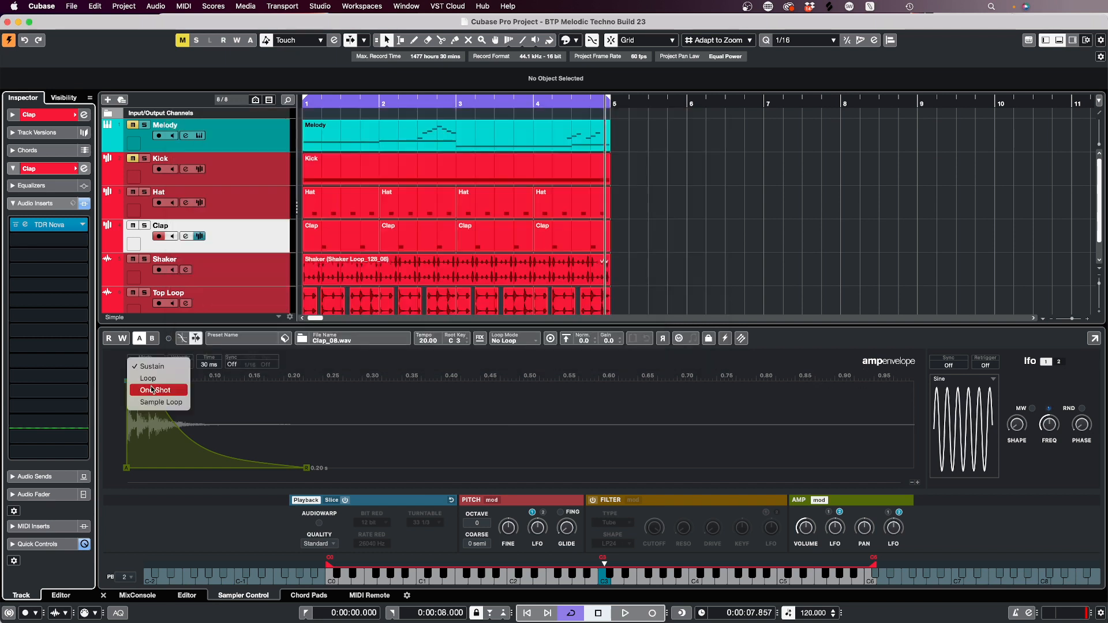
# Step: Set the Clap's amp envelope mode to One Shot and audition the drums without TAL-Filter-2
pyautogui.click(153, 390)
pyautogui.press('space')
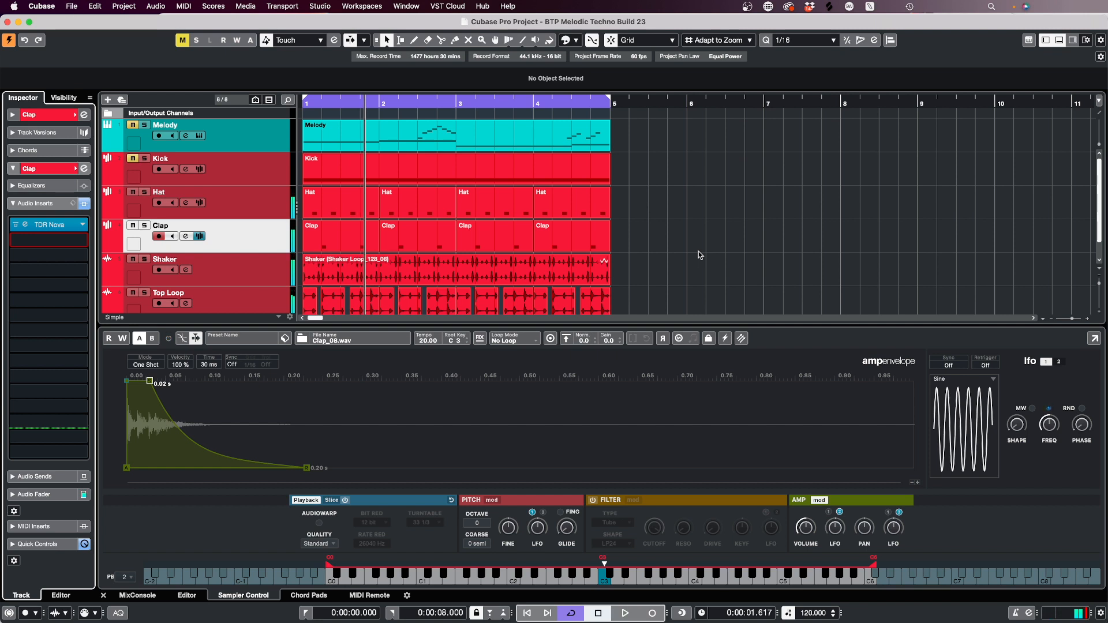
pyautogui.press('space')
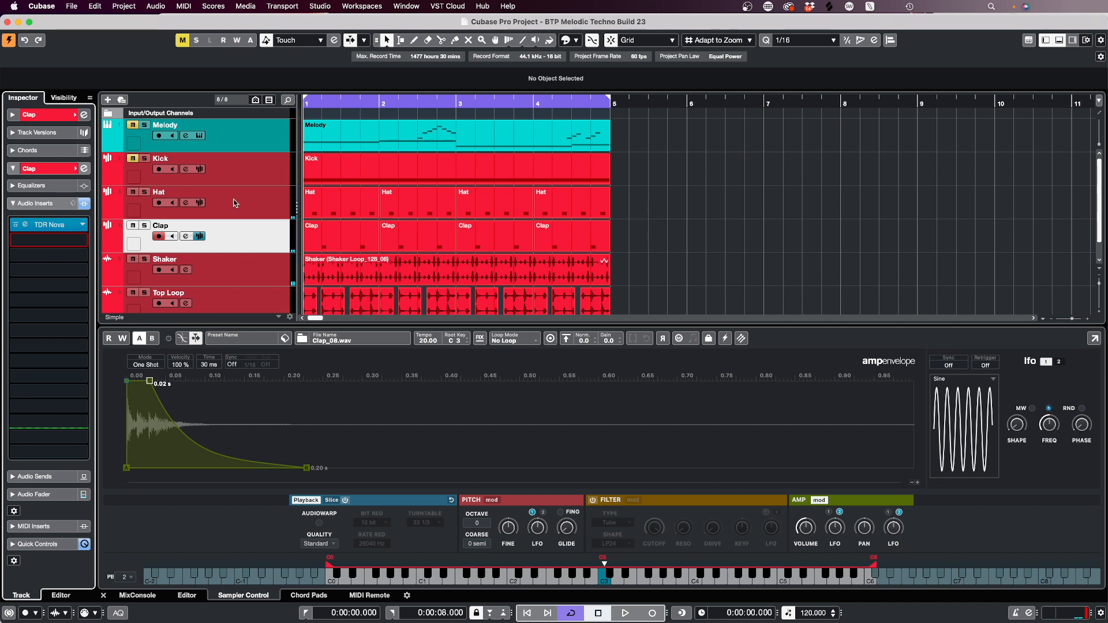
# Step: Solo the Hat track and audition its unshaped sound
pyautogui.click(259, 204)
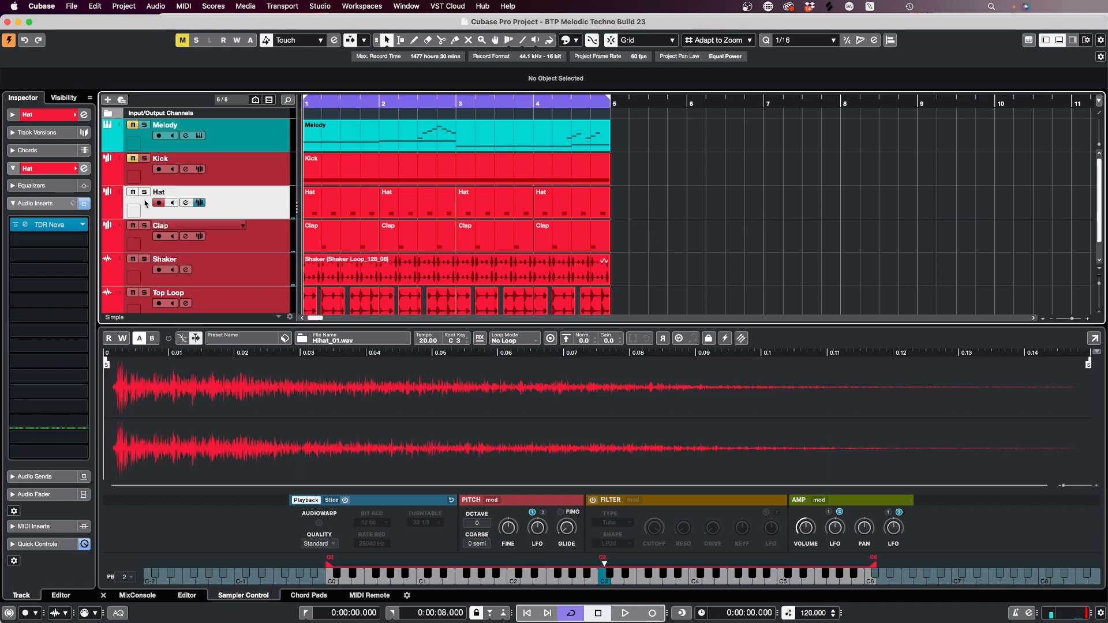
pyautogui.click(144, 197)
pyautogui.press('space')
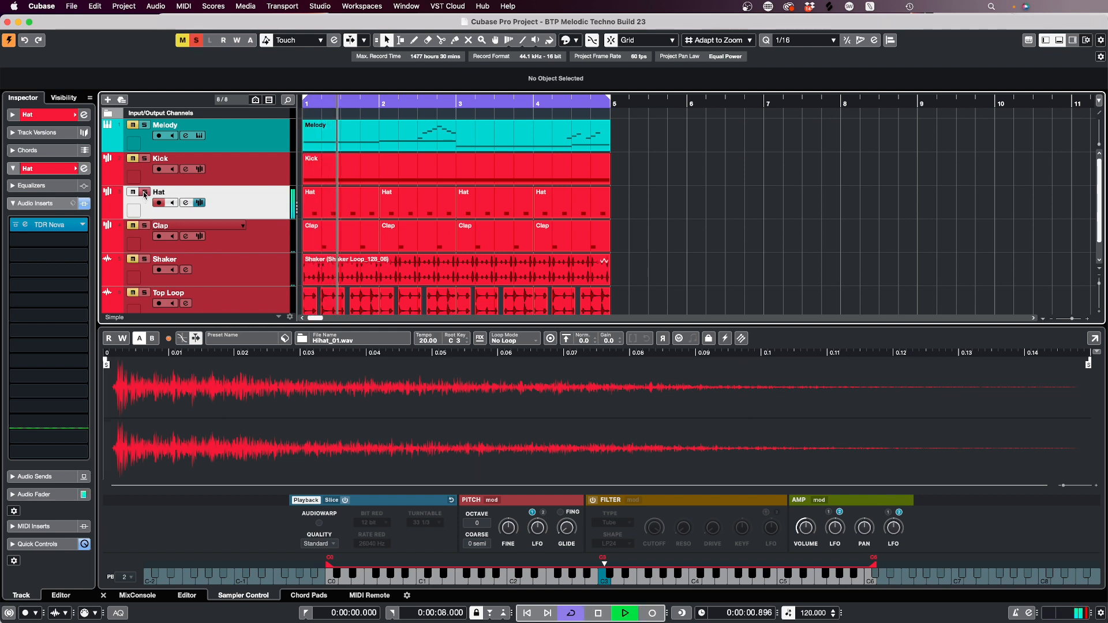
pyautogui.press('space')
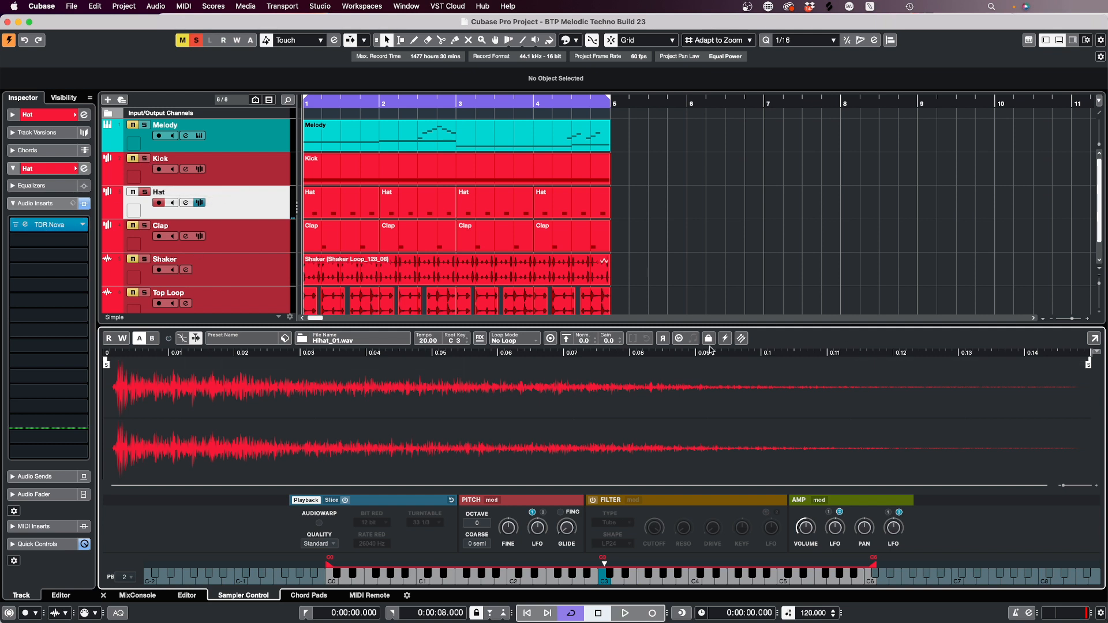
# Step: Set the Hat's amp envelope to One Shot with a 0.03 s hold and a concave fall, and start playback
pyautogui.click(824, 507)
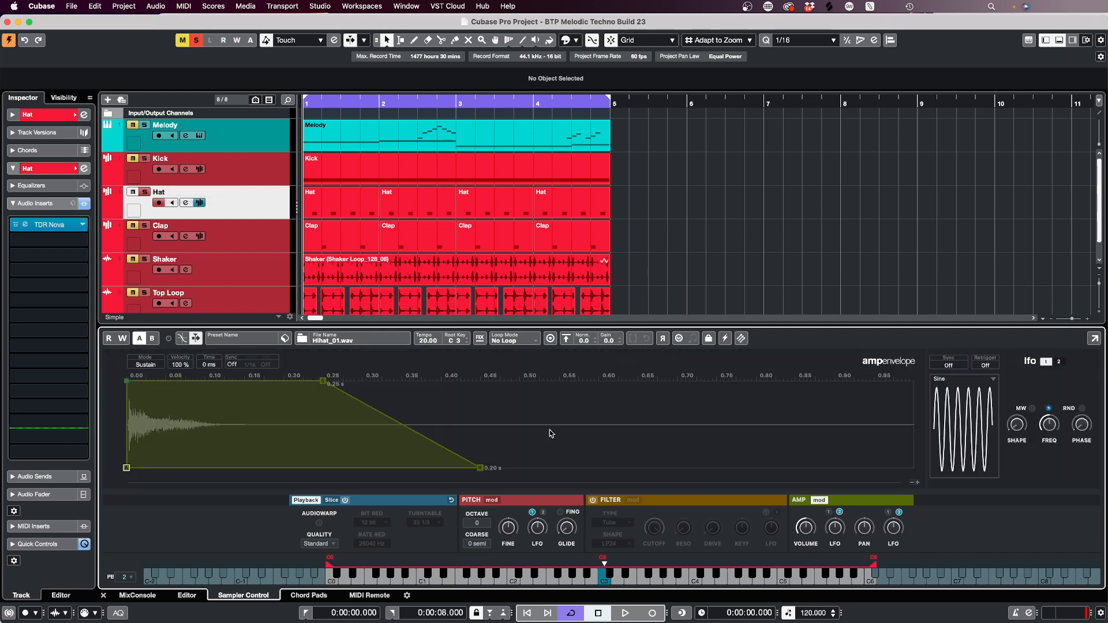
pyautogui.click(147, 365)
pyautogui.click(151, 390)
pyautogui.moveTo(323, 379); pyautogui.dragTo(154, 381)
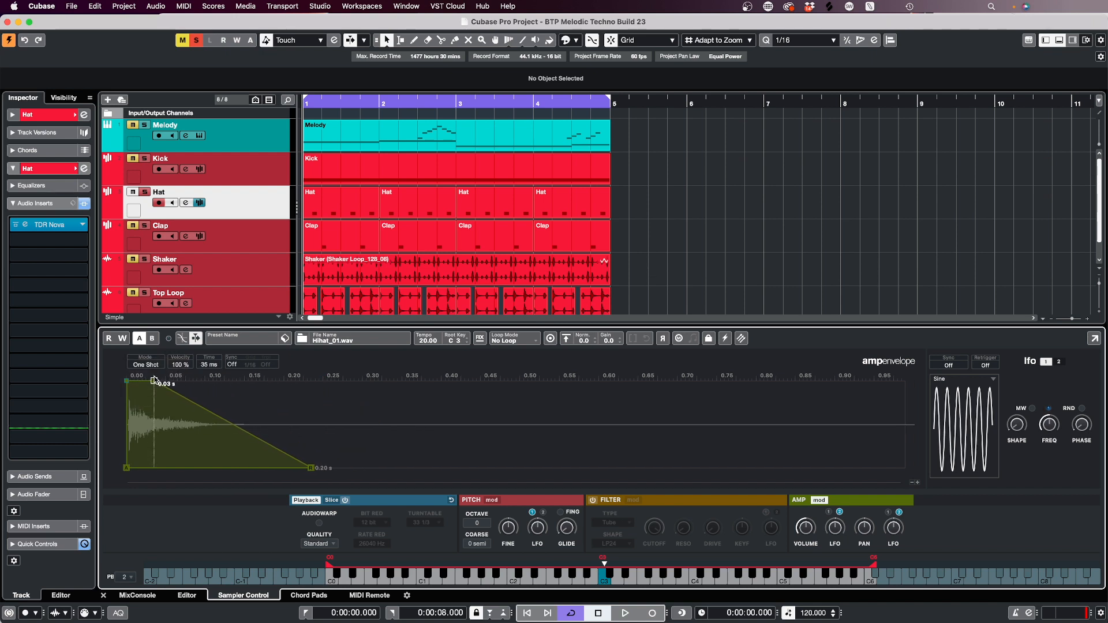
pyautogui.moveTo(226, 422)
pyautogui.mouseDown()
pyautogui.moveTo(215, 440)
pyautogui.moveTo(217, 405)
pyautogui.moveTo(213, 427)
pyautogui.mouseUp()
pyautogui.press('space')
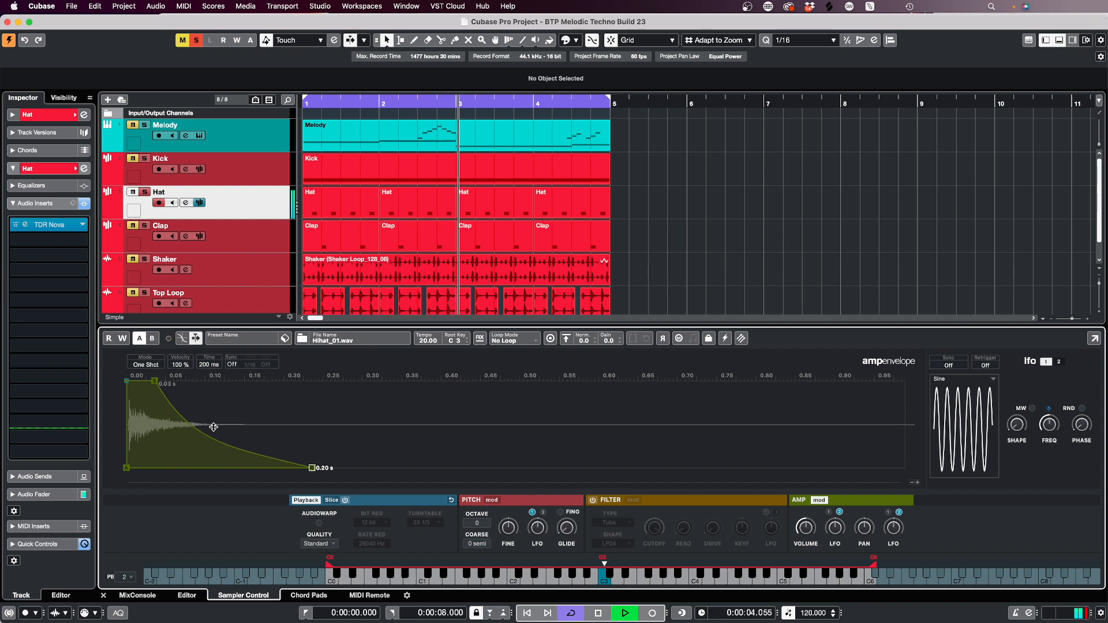
# Step: Shorten the Hat envelope's fall to 0.14 s with a gentler curve, and unsolo the Hat to hear it with the drums
pyautogui.moveTo(312, 469); pyautogui.dragTo(270, 467)
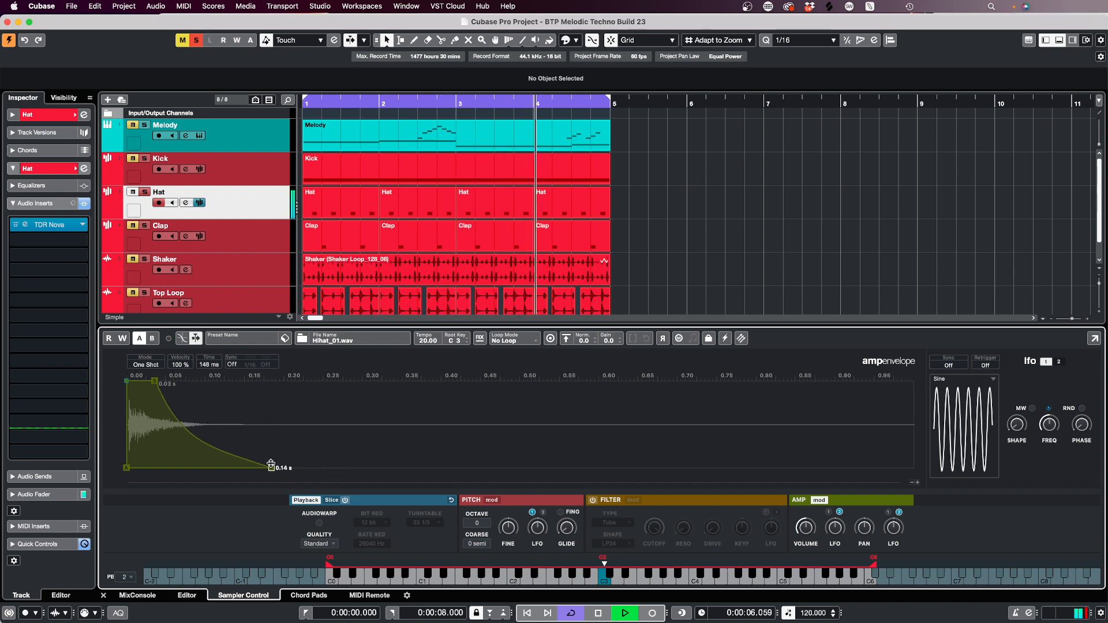
pyautogui.moveTo(196, 440); pyautogui.dragTo(194, 428)
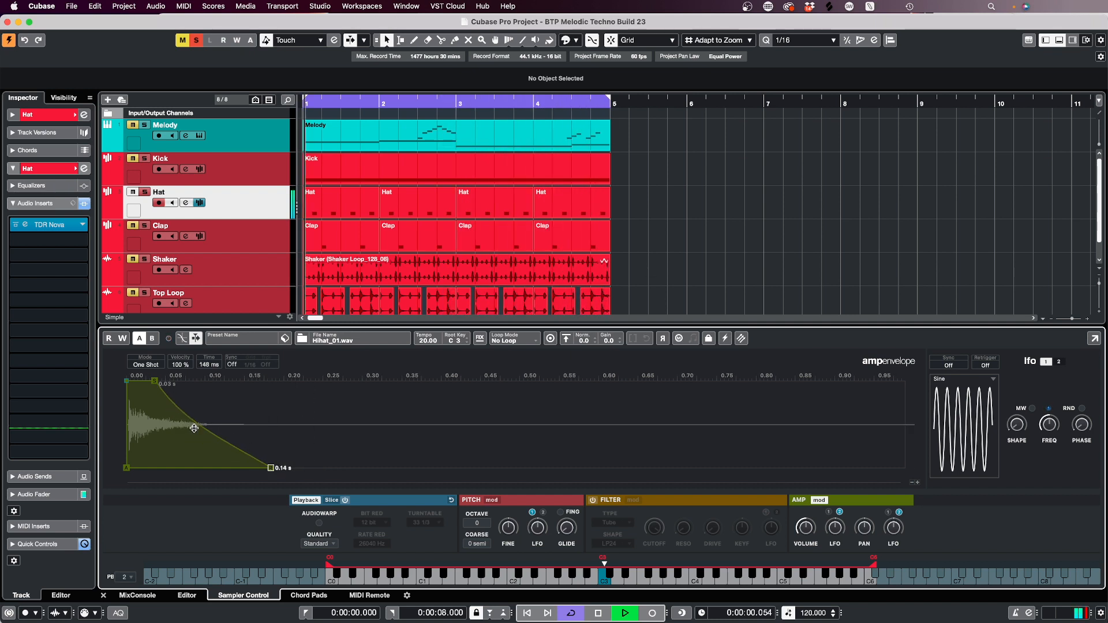
pyautogui.press('space')
pyautogui.click(145, 193)
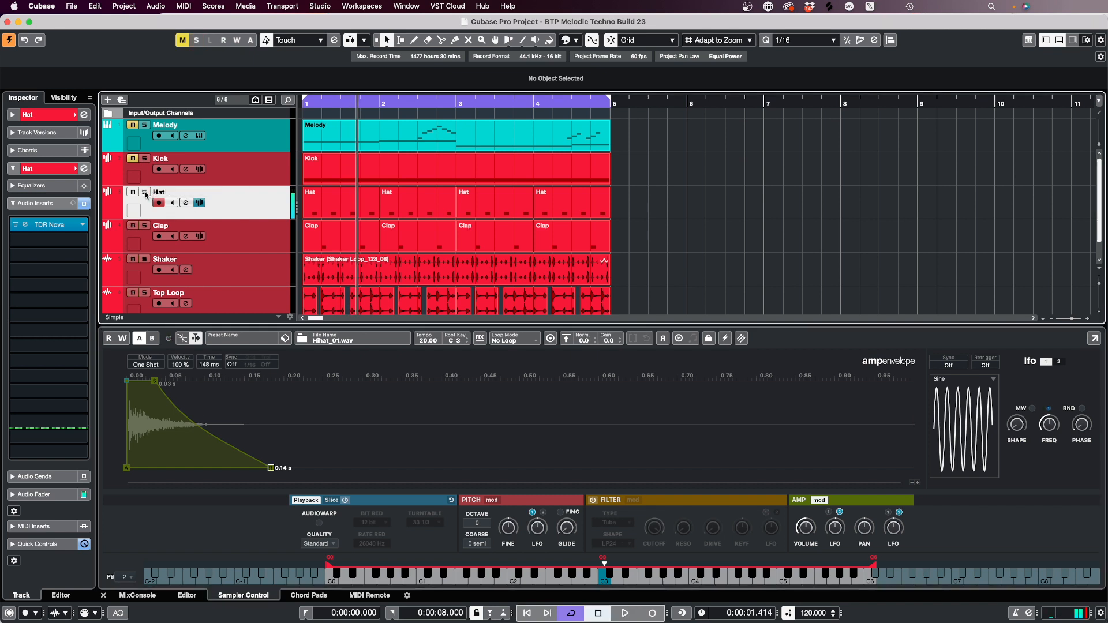
pyautogui.press('space')
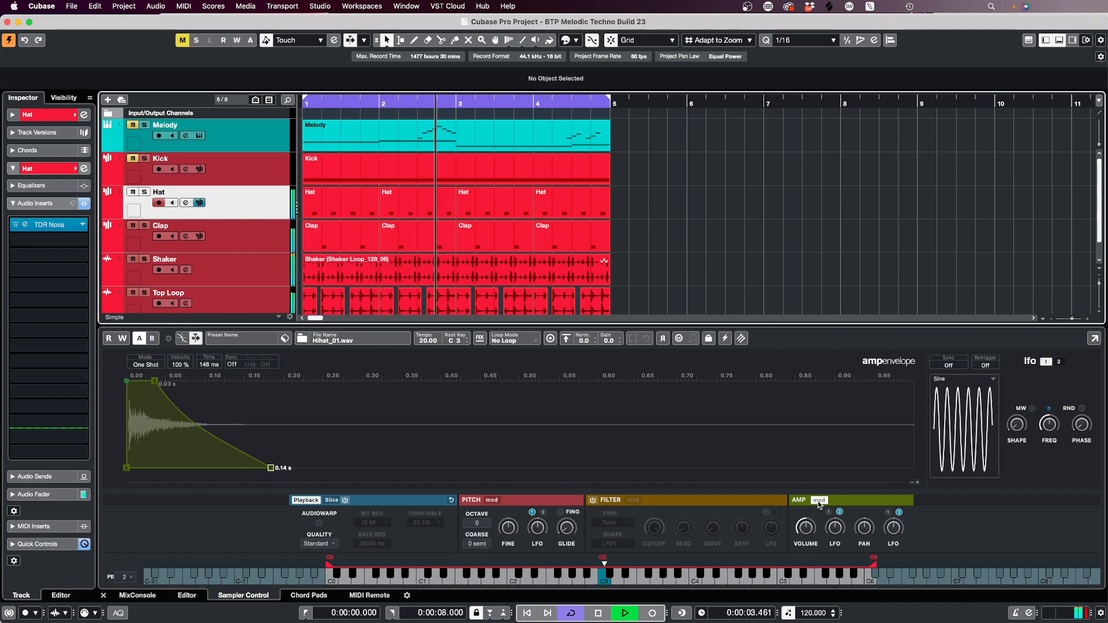
# Step: Compare the Hat's amp envelope in Sustain mode against One Shot during playback, returning it to One Shot
pyautogui.click(145, 365)
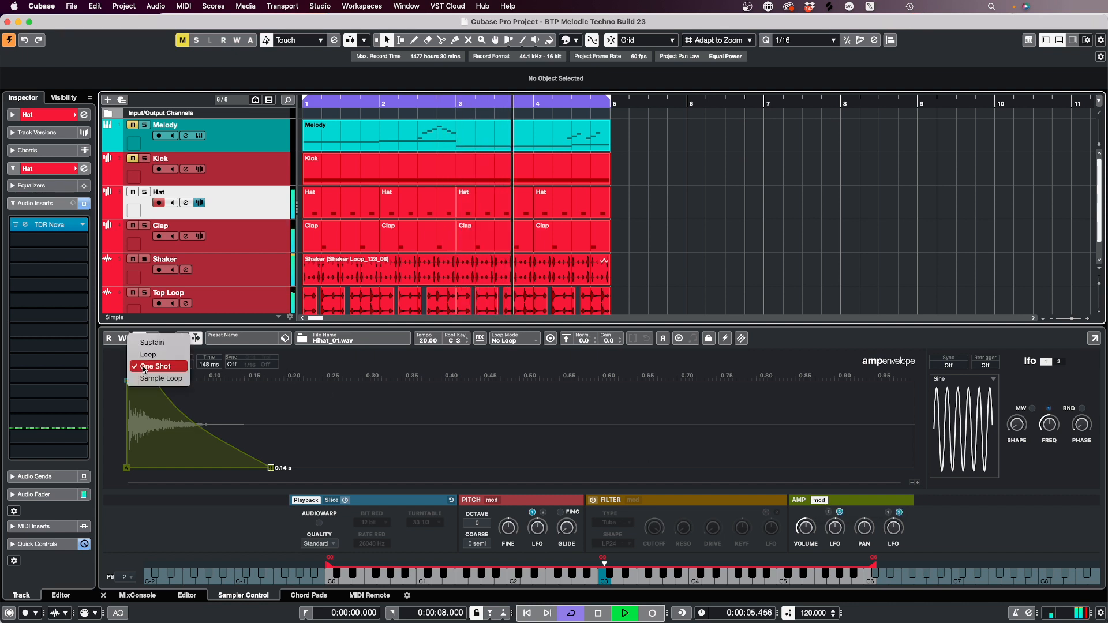
pyautogui.click(151, 343)
pyautogui.click(148, 368)
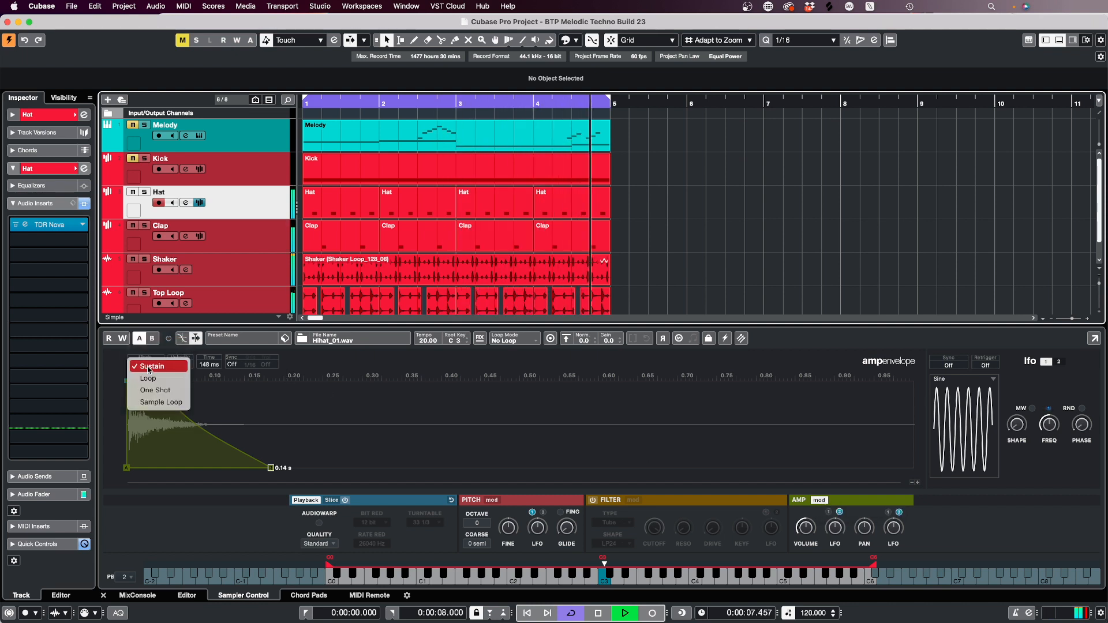
pyautogui.click(155, 390)
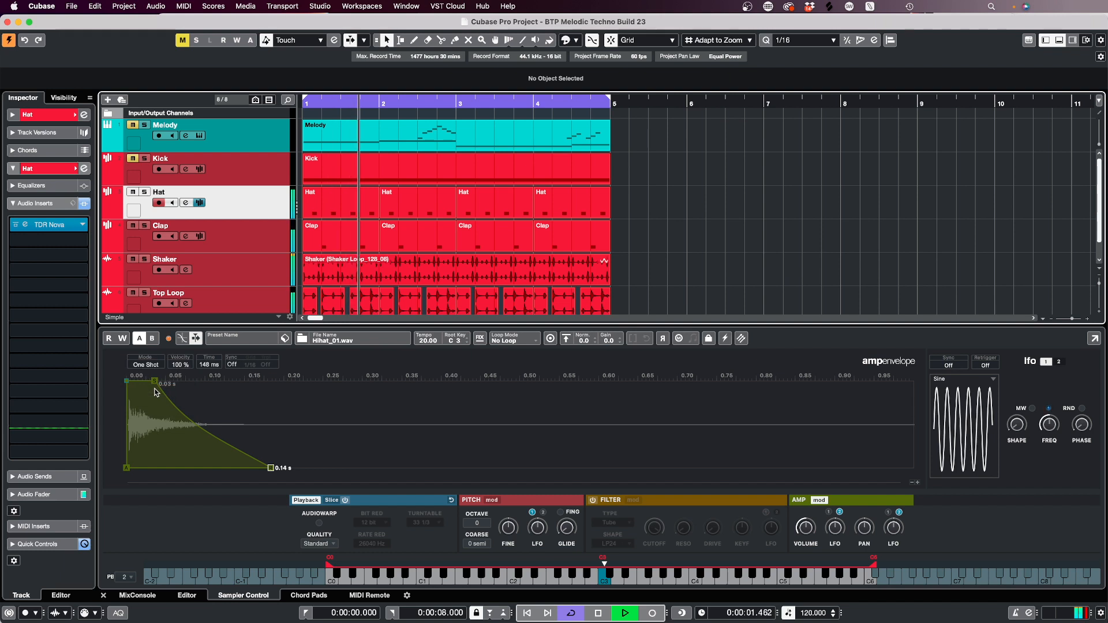
pyautogui.press('space')
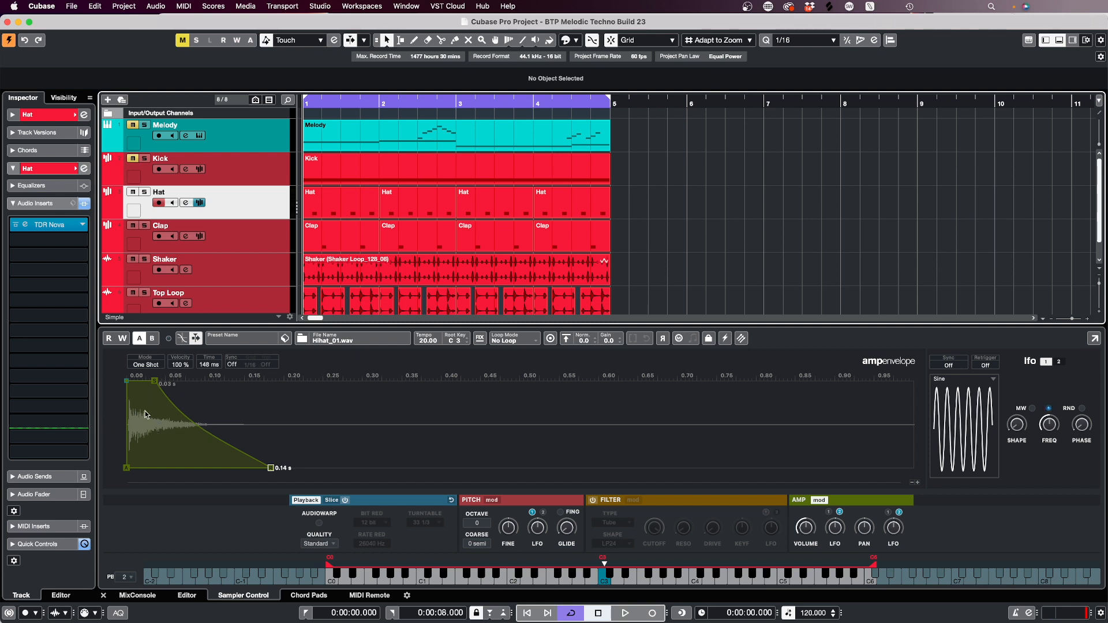
# Step: Insert TAL-Filter-2 after TDR Nova on the Shaker track
pyautogui.click(190, 276)
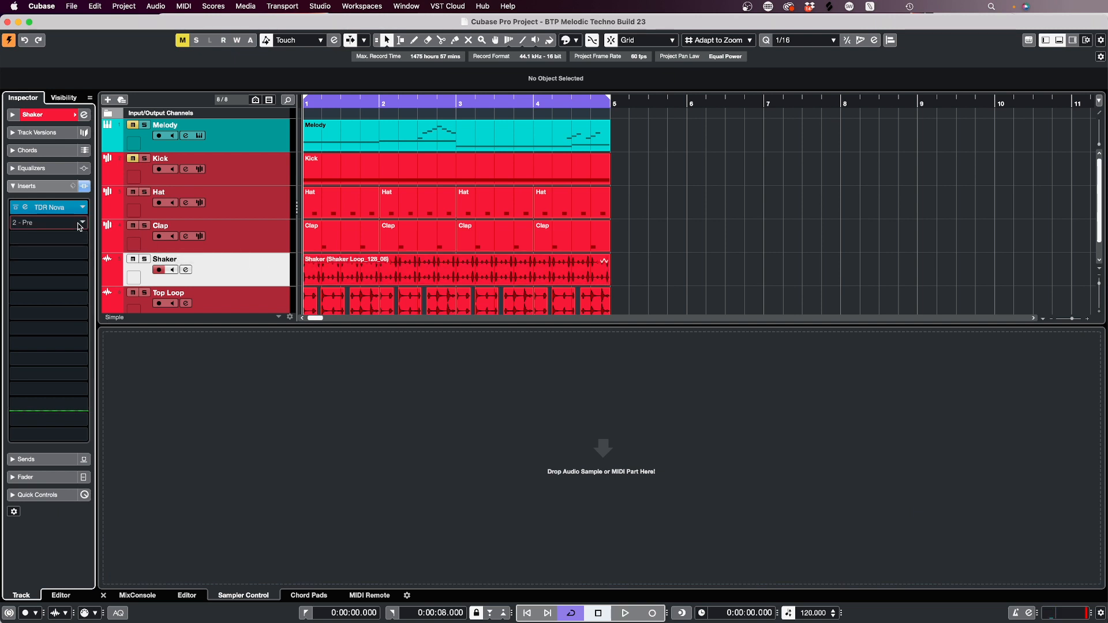
pyautogui.click(79, 225)
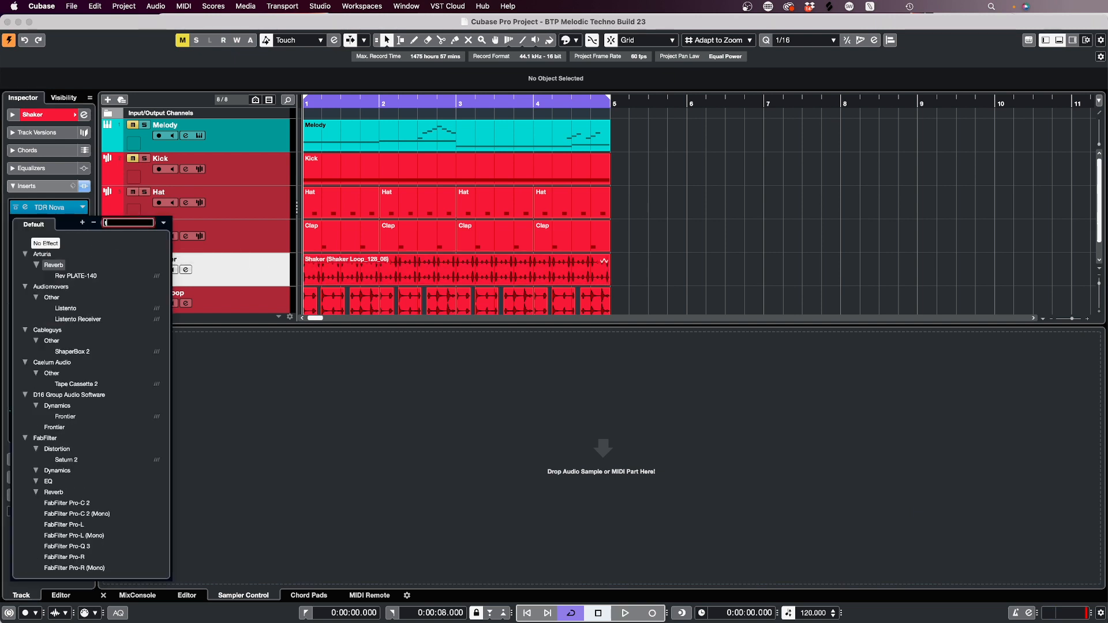
pyautogui.write('tal')
pyautogui.click(69, 308)
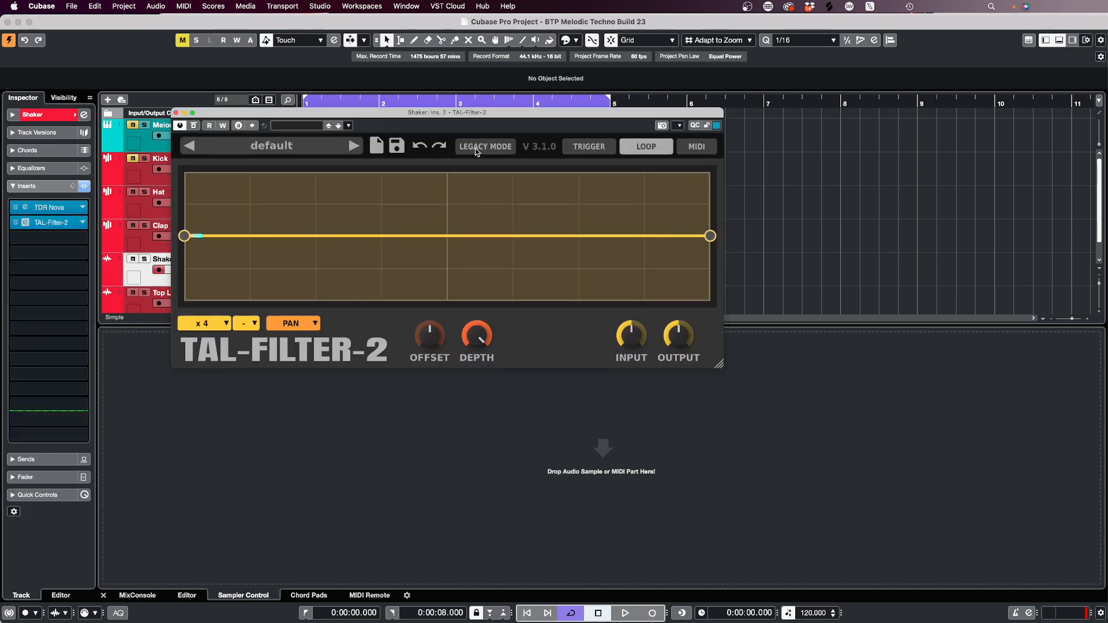
# Step: Enable TAL-Filter-2's legacy mode, set its rate to x 16 and make Volume its target
pyautogui.click(476, 152)
pyautogui.click(202, 323)
pyautogui.click(223, 394)
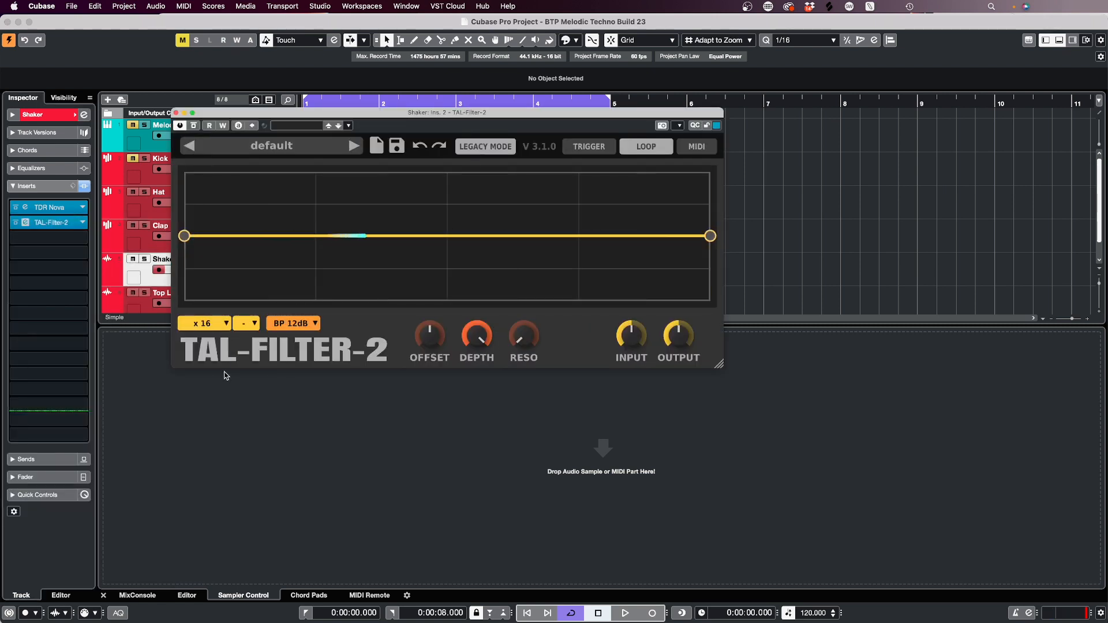
pyautogui.click(294, 324)
pyautogui.click(298, 436)
# Step: Shape the Shaker's volume curve to rise from zero to near full level at mid-cycle, hold, and drop steeply at the end
pyautogui.moveTo(185, 235); pyautogui.dragTo(184, 301)
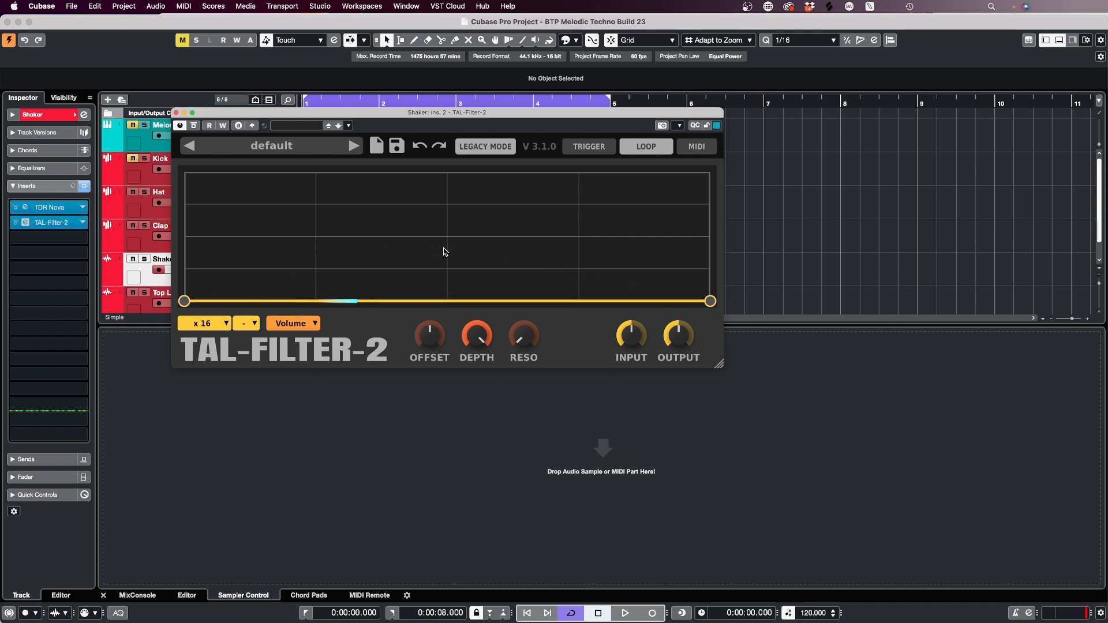
pyautogui.moveTo(445, 251); pyautogui.dragTo(448, 175)
pyautogui.click(605, 230)
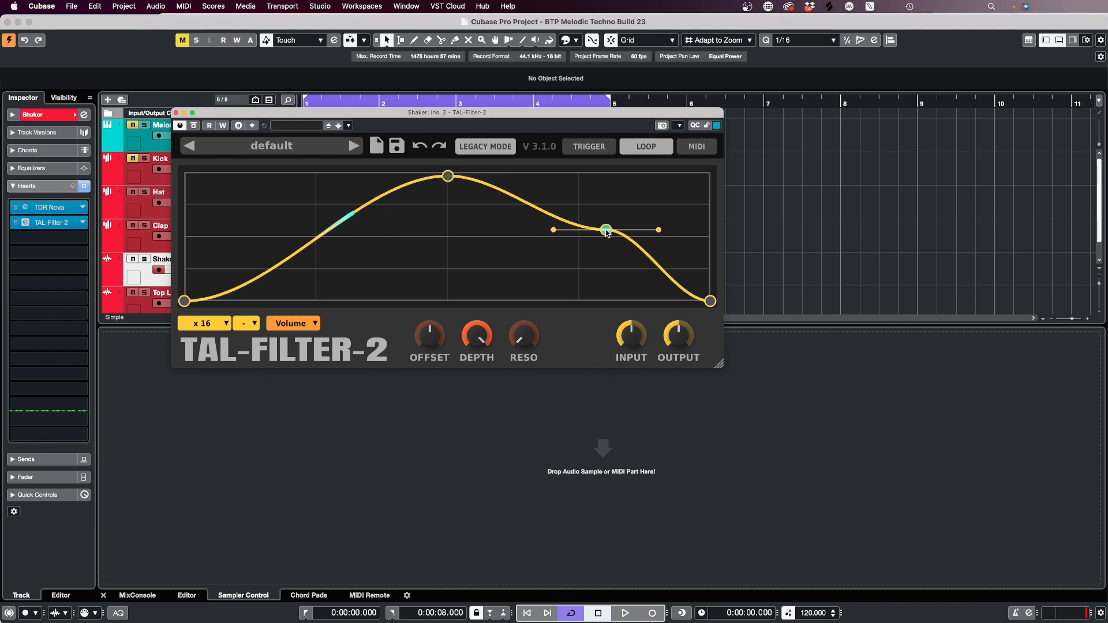
pyautogui.moveTo(605, 230); pyautogui.dragTo(704, 164)
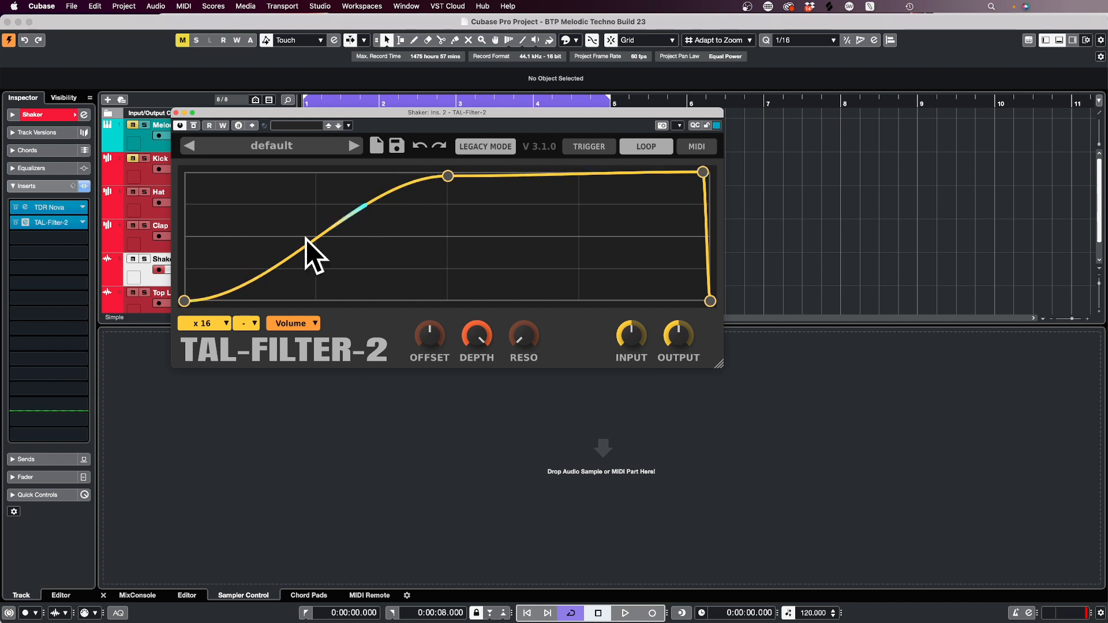
# Step: Solo the Shaker and compare it with TAL-Filter-2 active and bypassed
pyautogui.click(145, 260)
pyautogui.press('space')
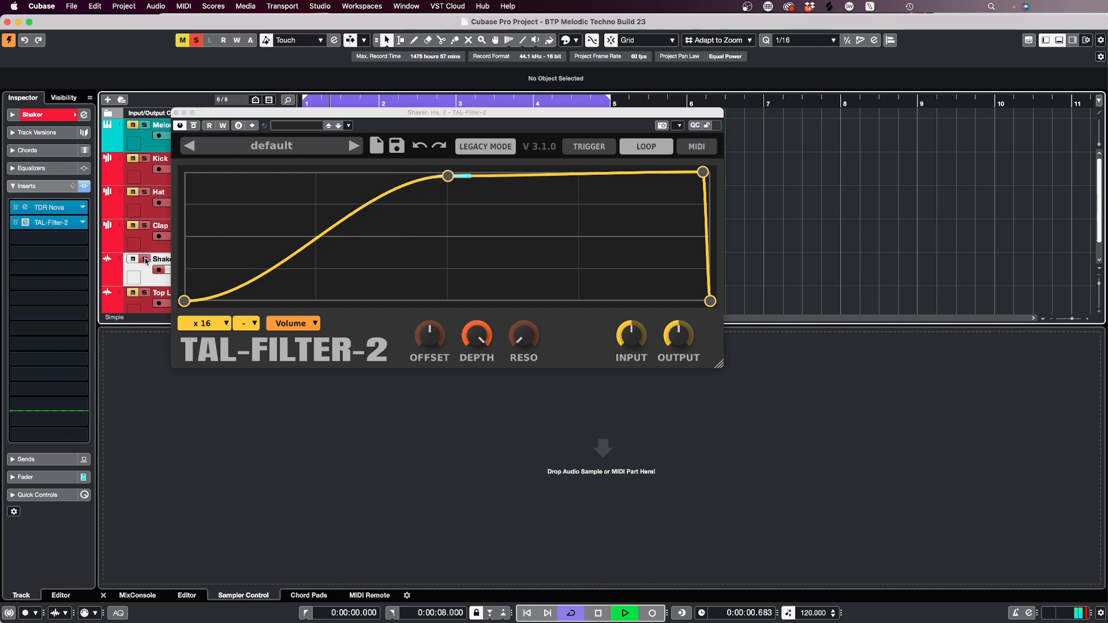
pyautogui.click(197, 126)
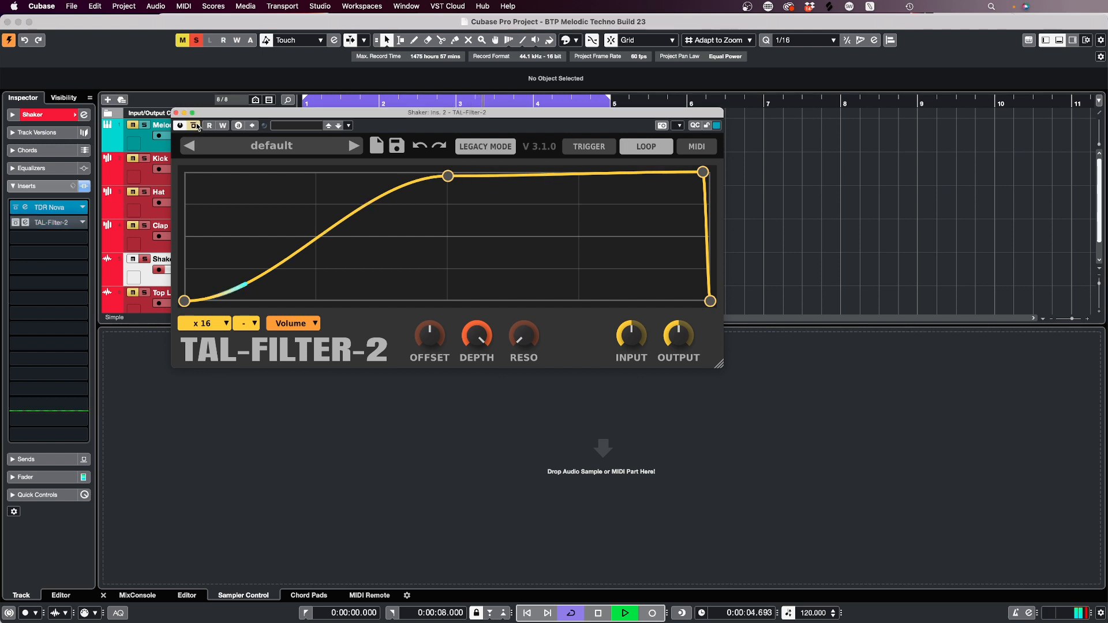
pyautogui.click(197, 126)
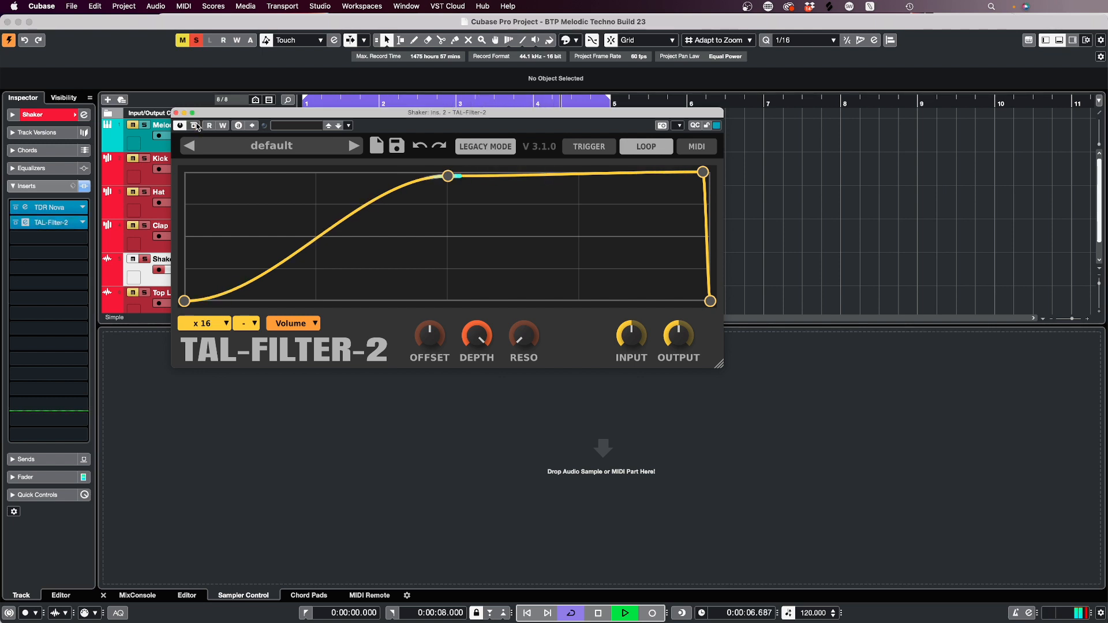
pyautogui.press('space')
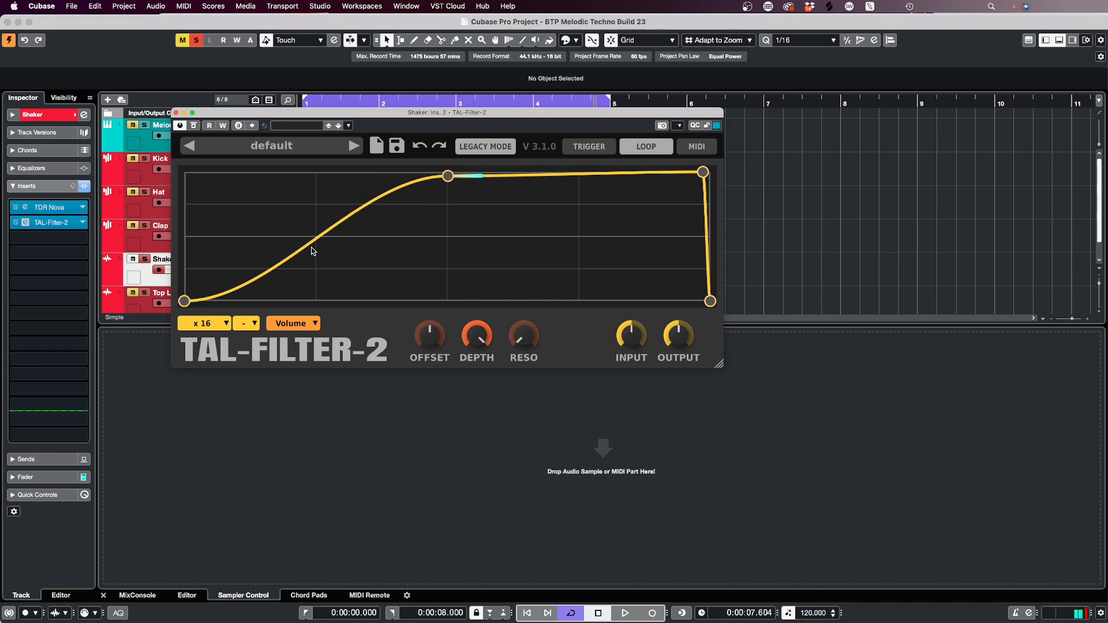
# Step: Reduce TAL-Filter-2's depth to slightly below half and lower the volume curve's middle point a little while auditioning the Shaker
pyautogui.moveTo(481, 332); pyautogui.dragTo(462, 469)
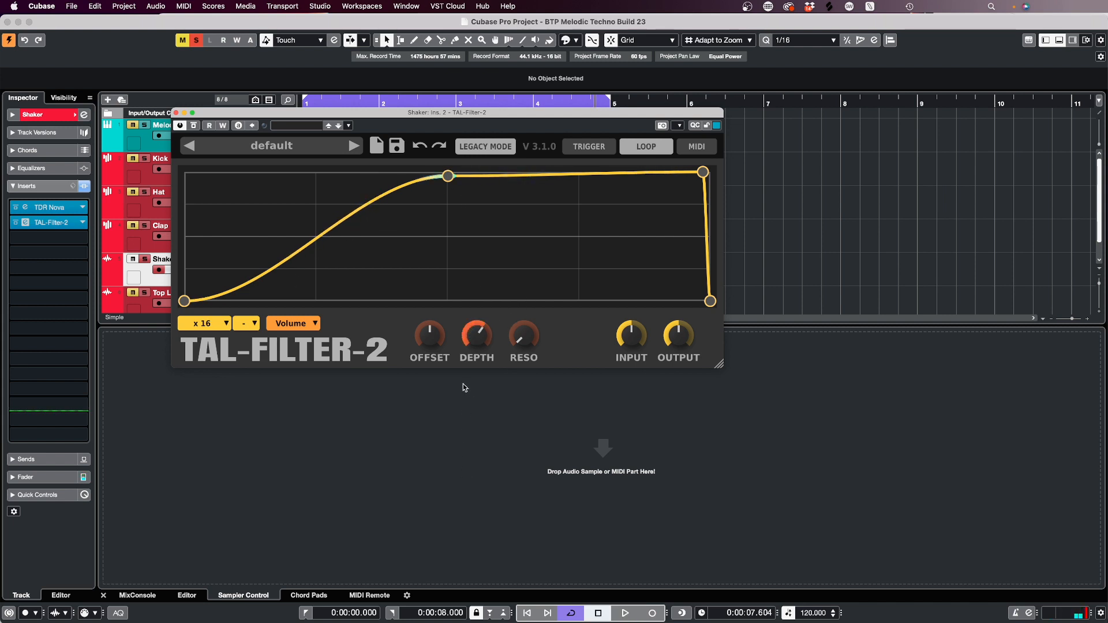
pyautogui.moveTo(463, 383); pyautogui.dragTo(463, 320)
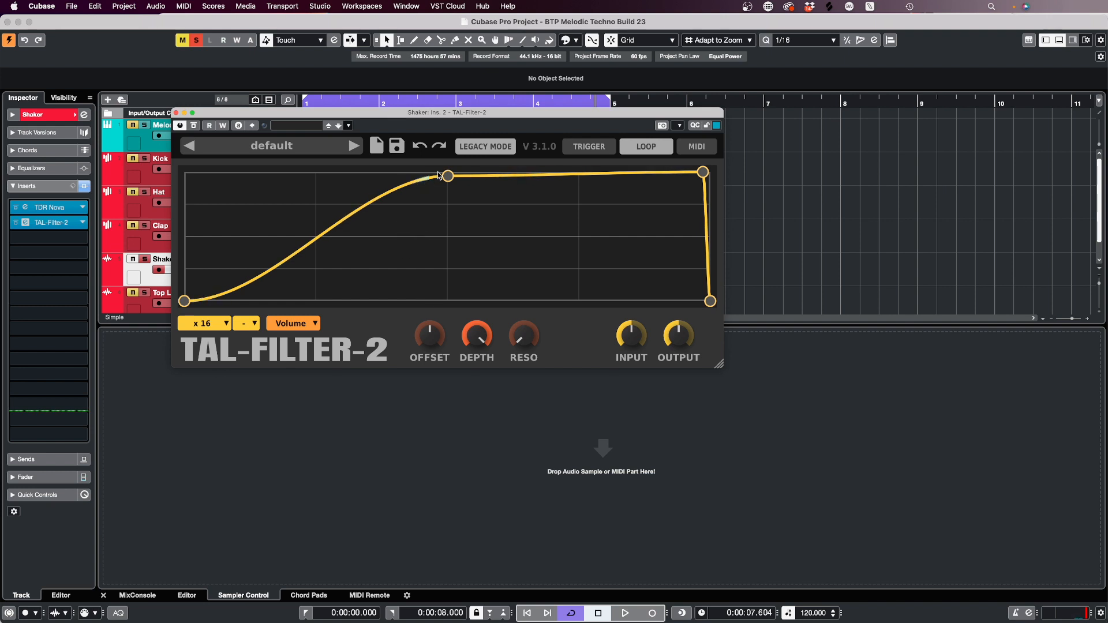
pyautogui.press('space')
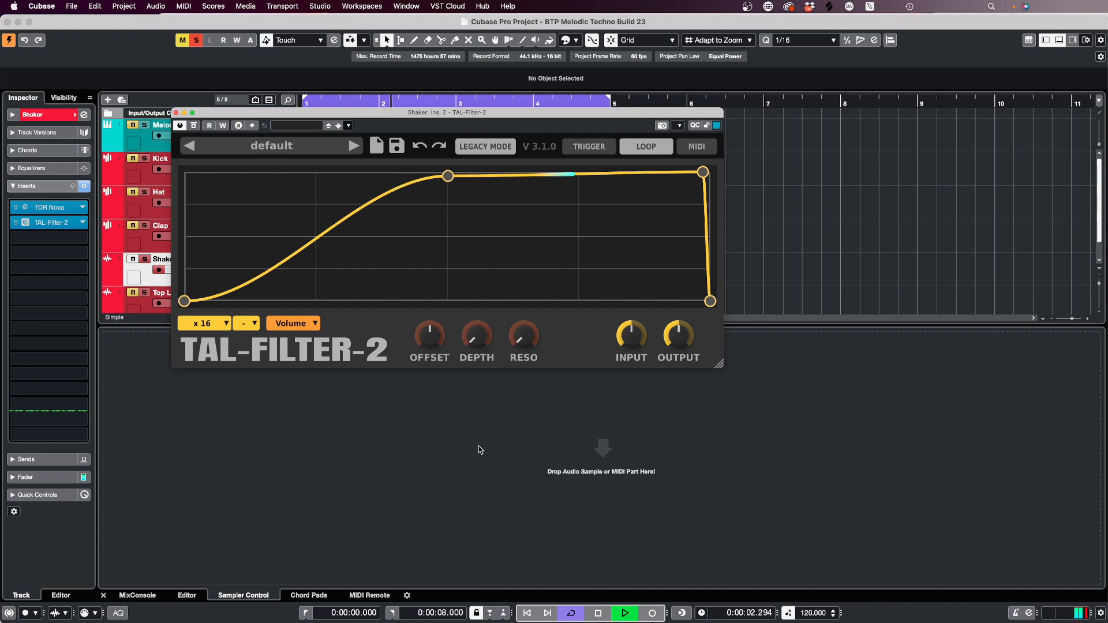
pyautogui.moveTo(480, 341); pyautogui.dragTo(477, 268)
pyautogui.moveTo(454, 173); pyautogui.dragTo(454, 193)
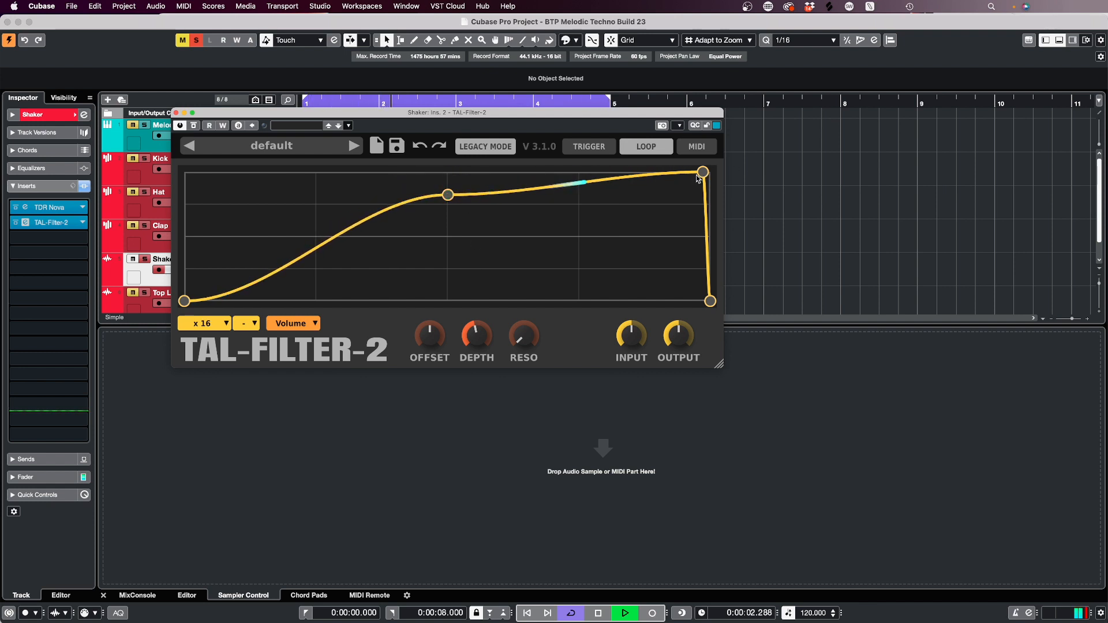
pyautogui.press('space')
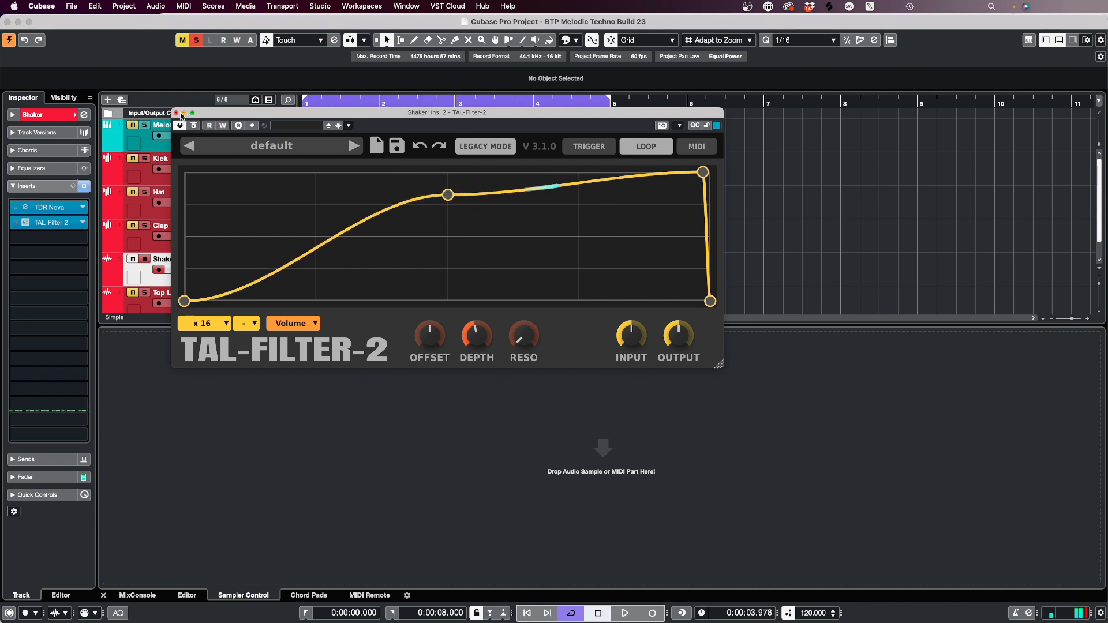
# Step: Close TAL-Filter-2, clear the solo and play the drums together from the start
pyautogui.click(176, 113)
pyautogui.click(195, 41)
pyautogui.press('.')
pyautogui.press('space')
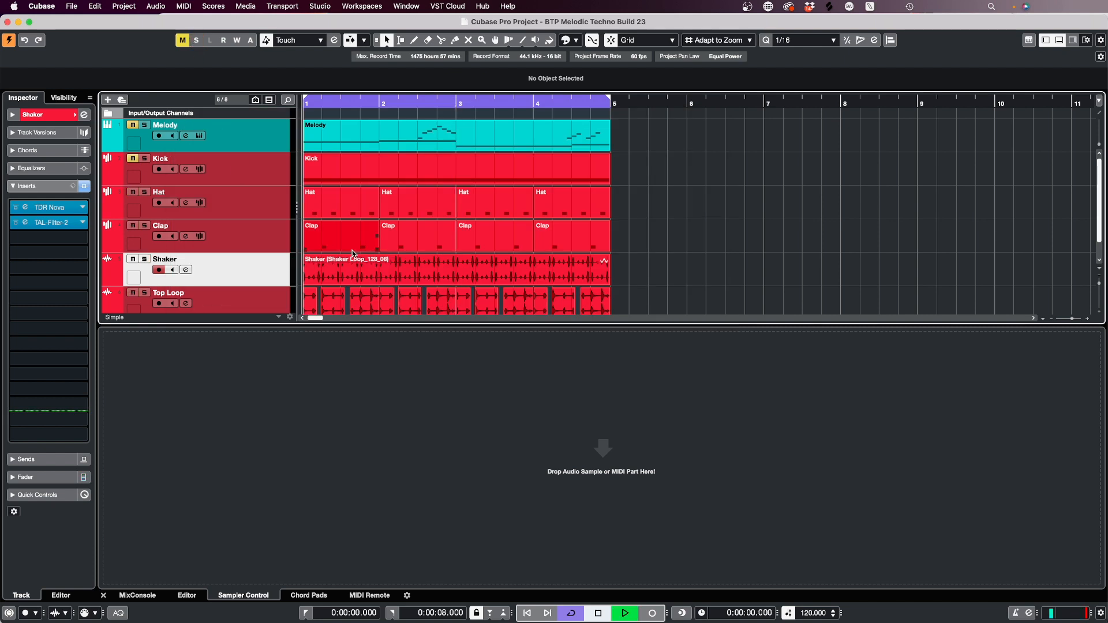
# Step: Compare the drums with the Shaker's TAL-Filter-2 bypassed and active, and reduce its depth further
pyautogui.click(23, 224)
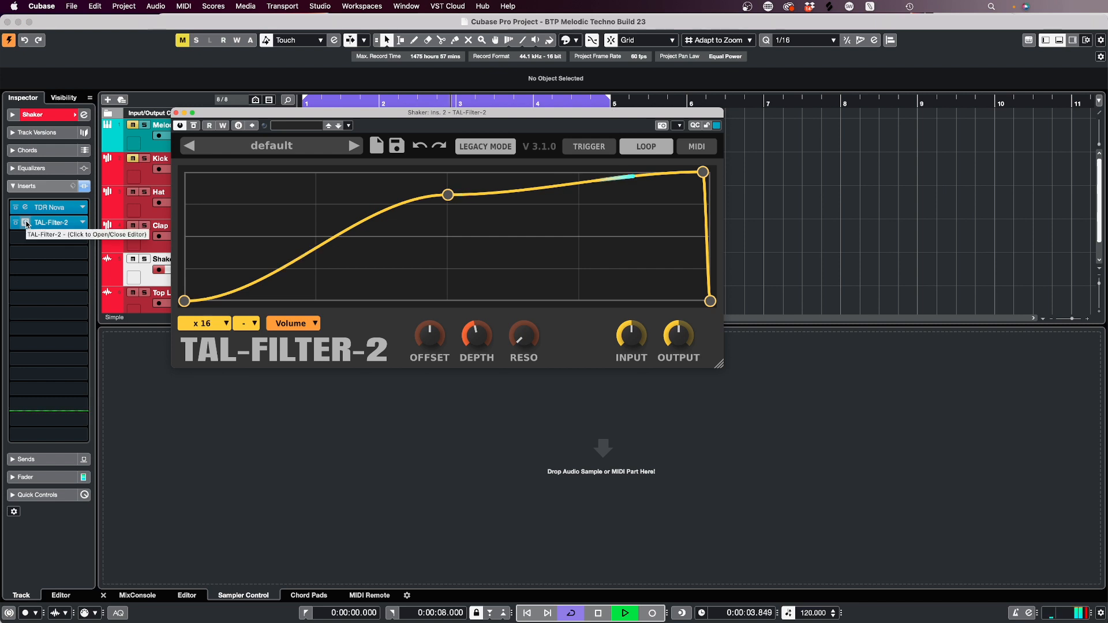
pyautogui.click(198, 125)
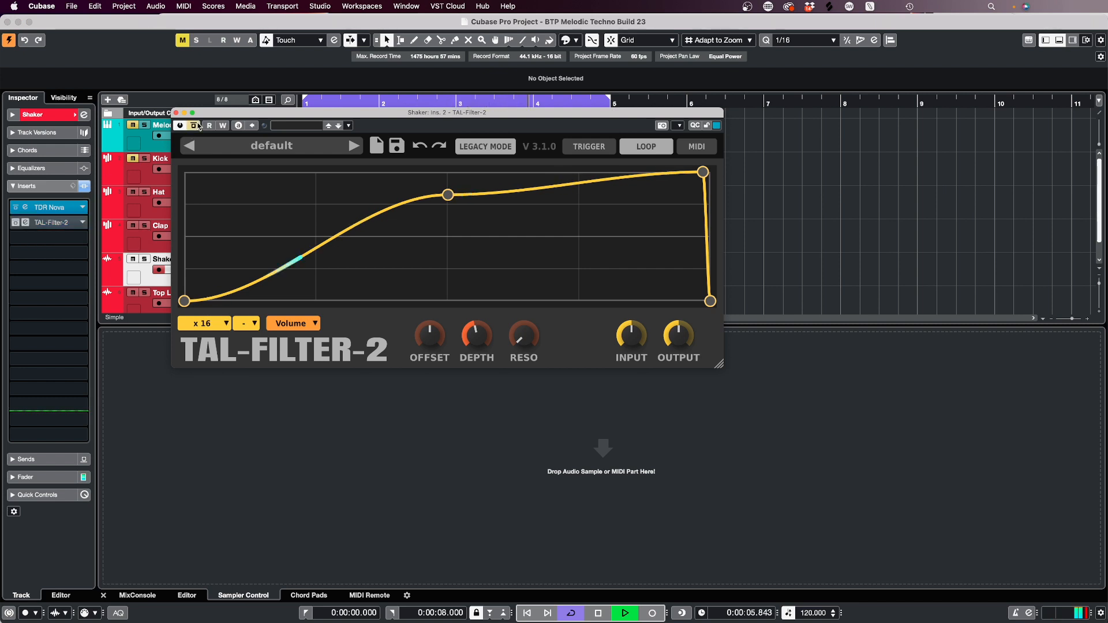
pyautogui.click(196, 126)
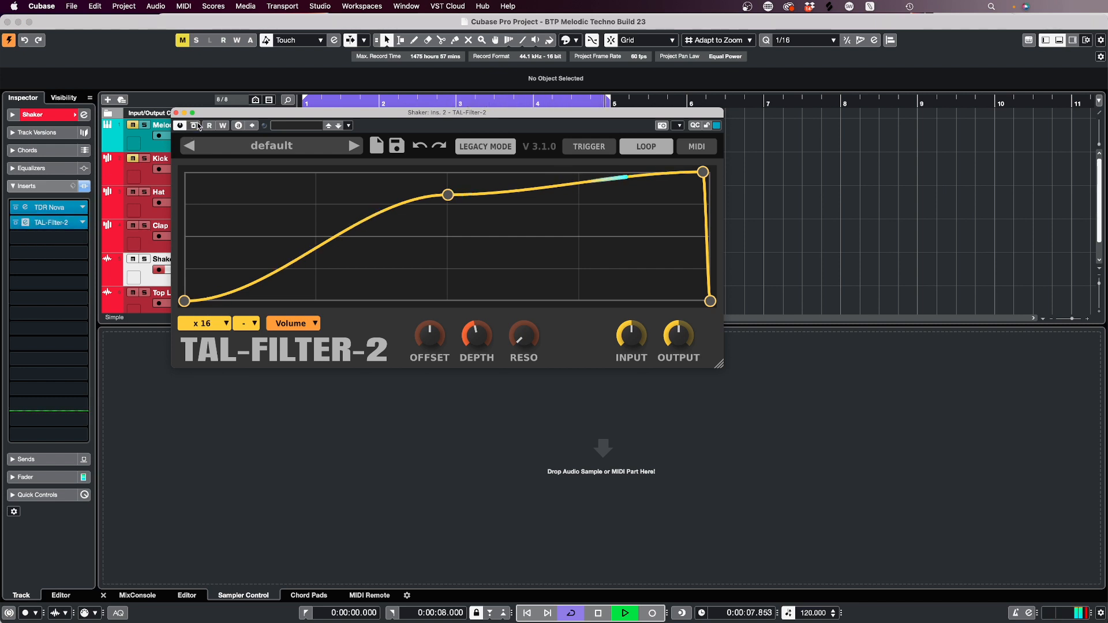
pyautogui.moveTo(485, 341); pyautogui.dragTo(484, 353)
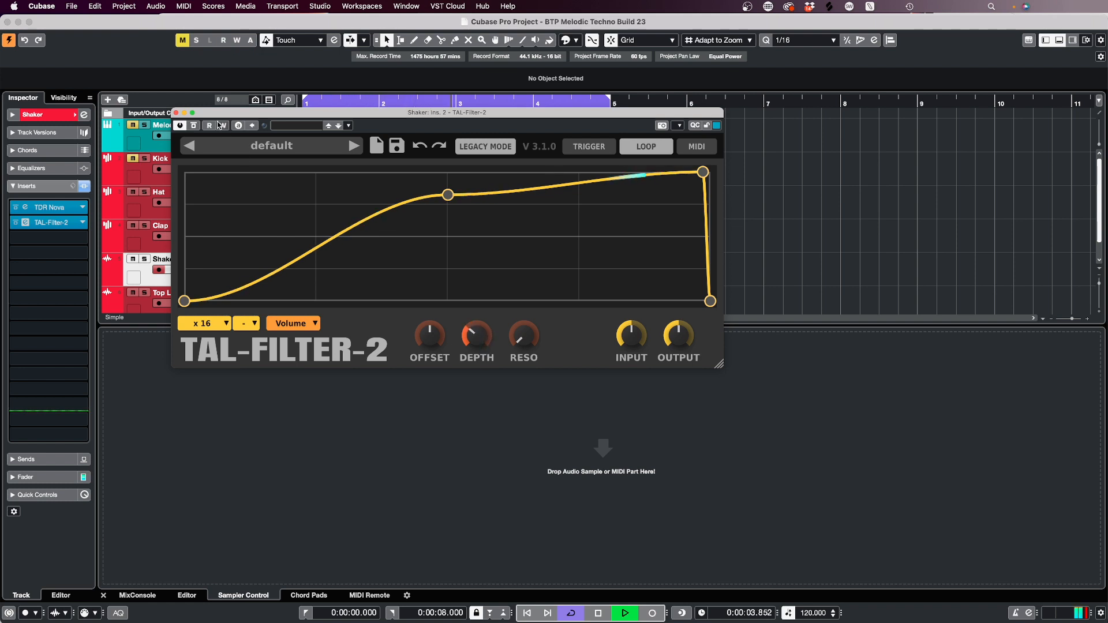
# Step: Close TAL-Filter-2, open the Shaker's TDR Nova and raise its high-pass frequency to about 2.8 kHz during playback
pyautogui.press('space')
pyautogui.click(176, 113)
pyautogui.click(24, 208)
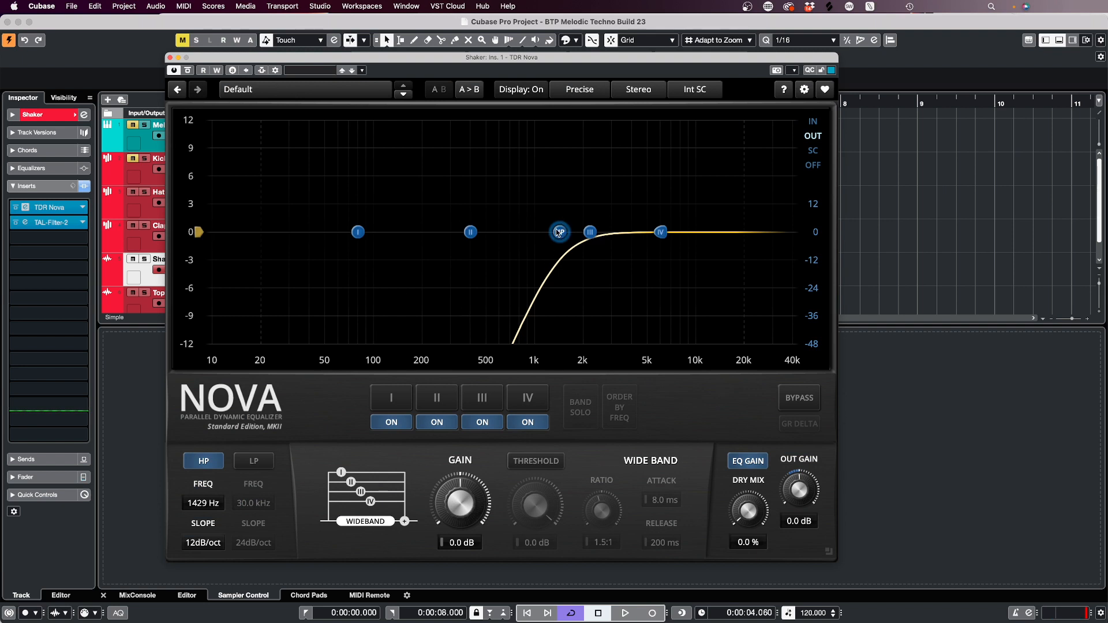
pyautogui.press('space')
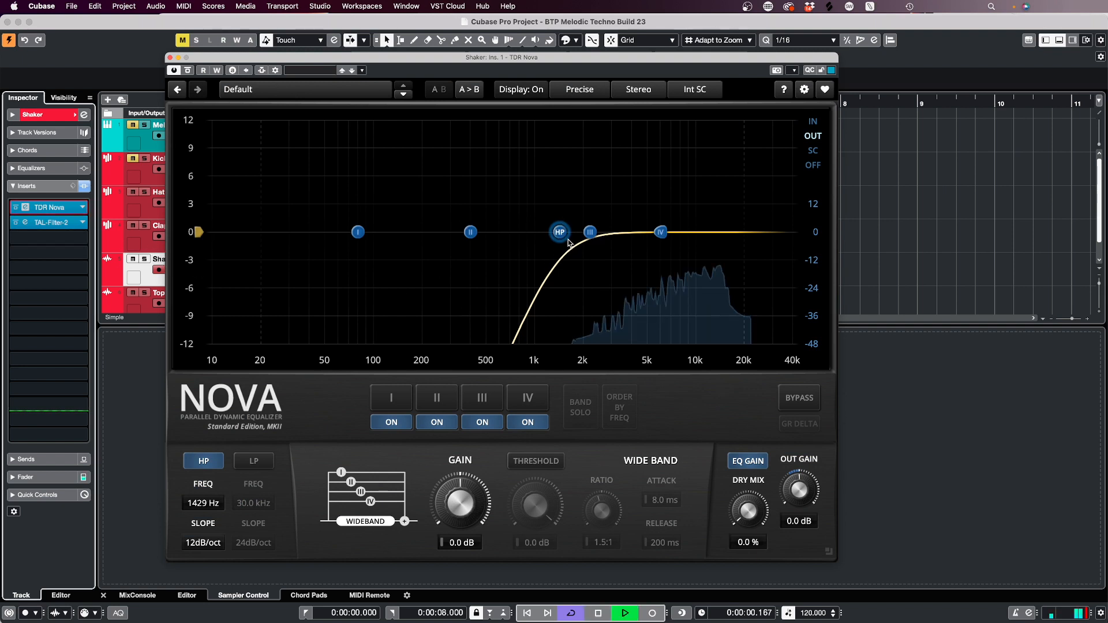
pyautogui.moveTo(562, 236); pyautogui.dragTo(578, 236)
pyautogui.moveTo(589, 237); pyautogui.dragTo(628, 241)
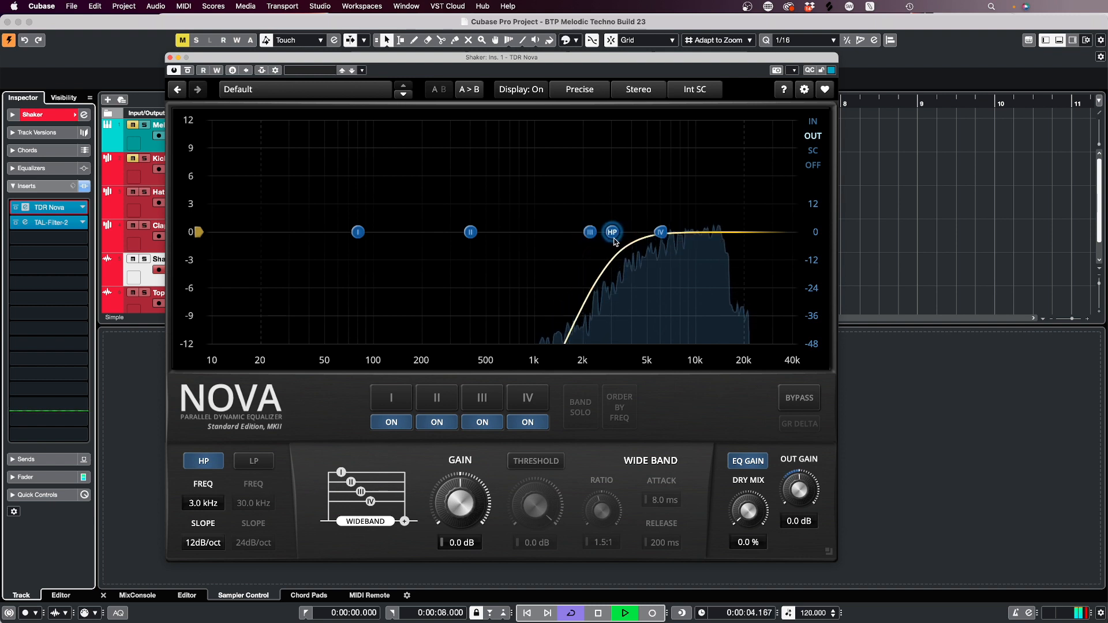
# Step: Cut Nova's band IV high shelf by about 4.3 dB at 9.8 kHz, close the plug-in and audition the drums
pyautogui.moveTo(662, 242); pyautogui.dragTo(697, 276)
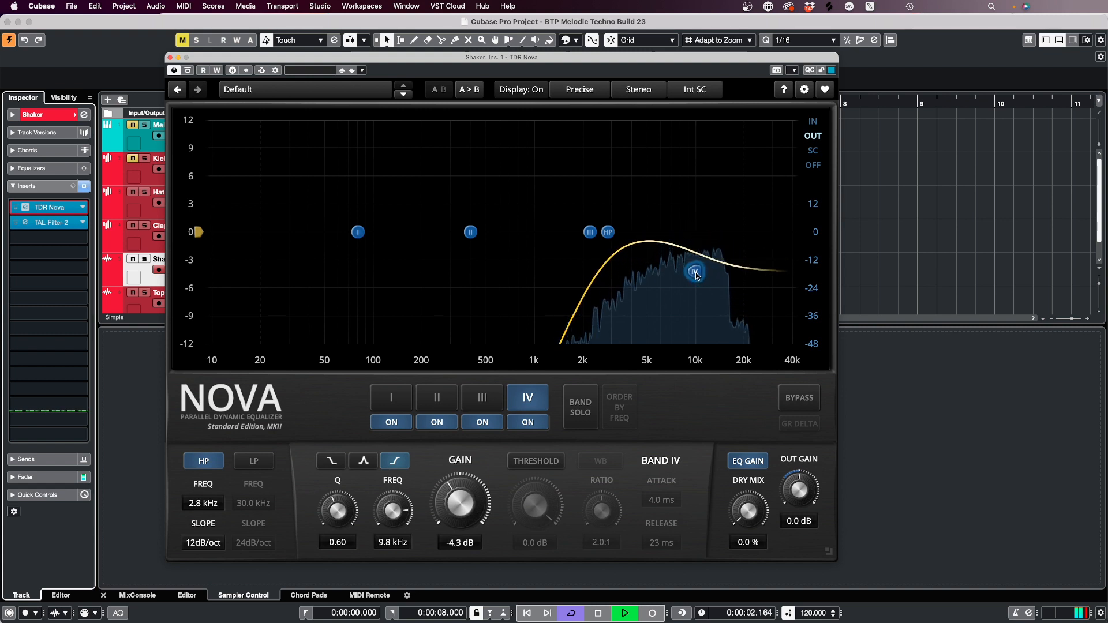
pyautogui.press('space')
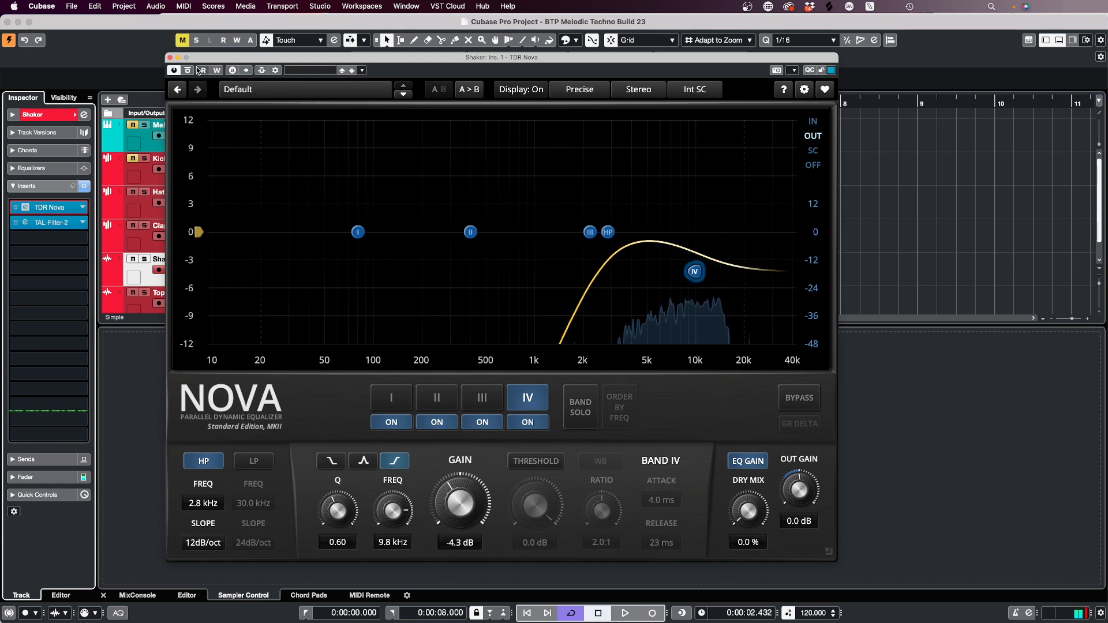
pyautogui.click(169, 58)
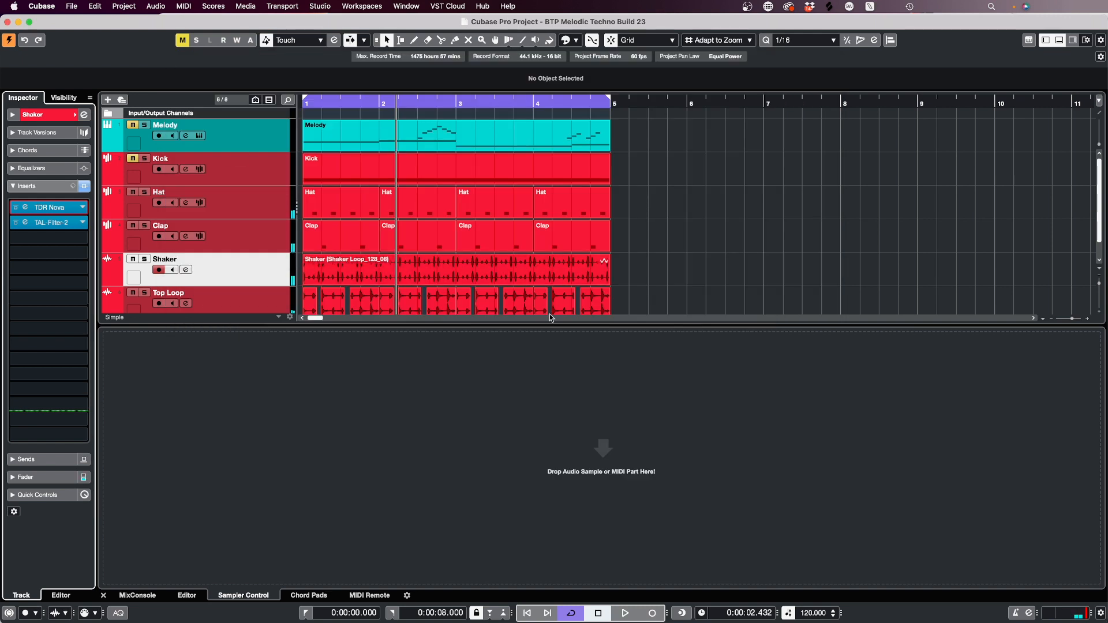
pyautogui.press('space')
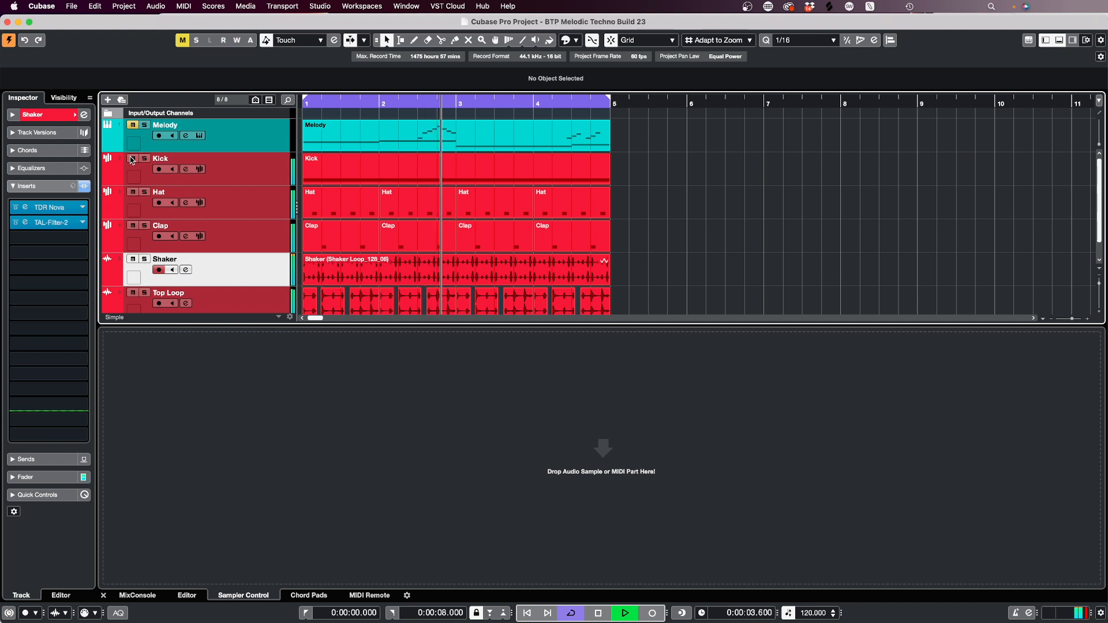
pyautogui.press('space')
# Step: Hide the project's lower zone, open the MixConsole and select the Stereo Out channel
pyautogui.press('super+alt+e')
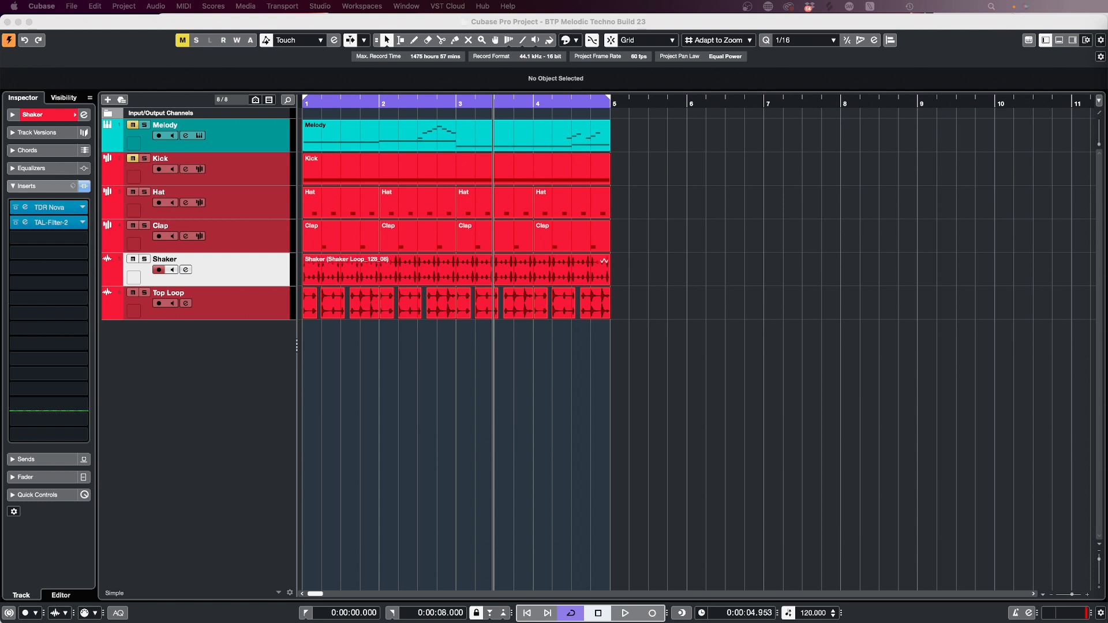
pyautogui.press('F3')
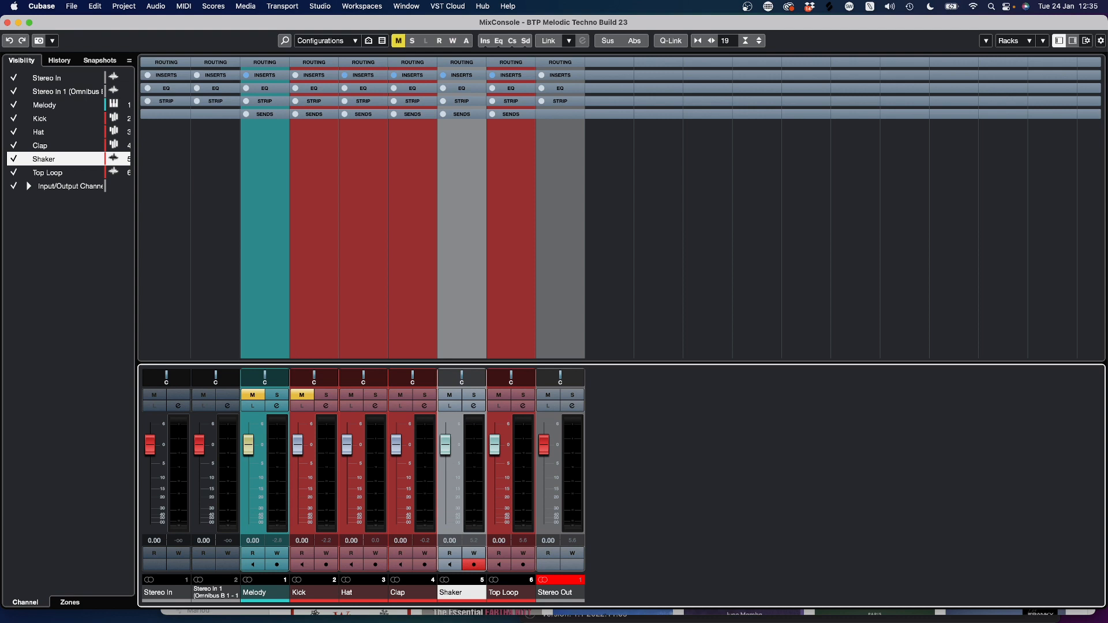
pyautogui.click(557, 593)
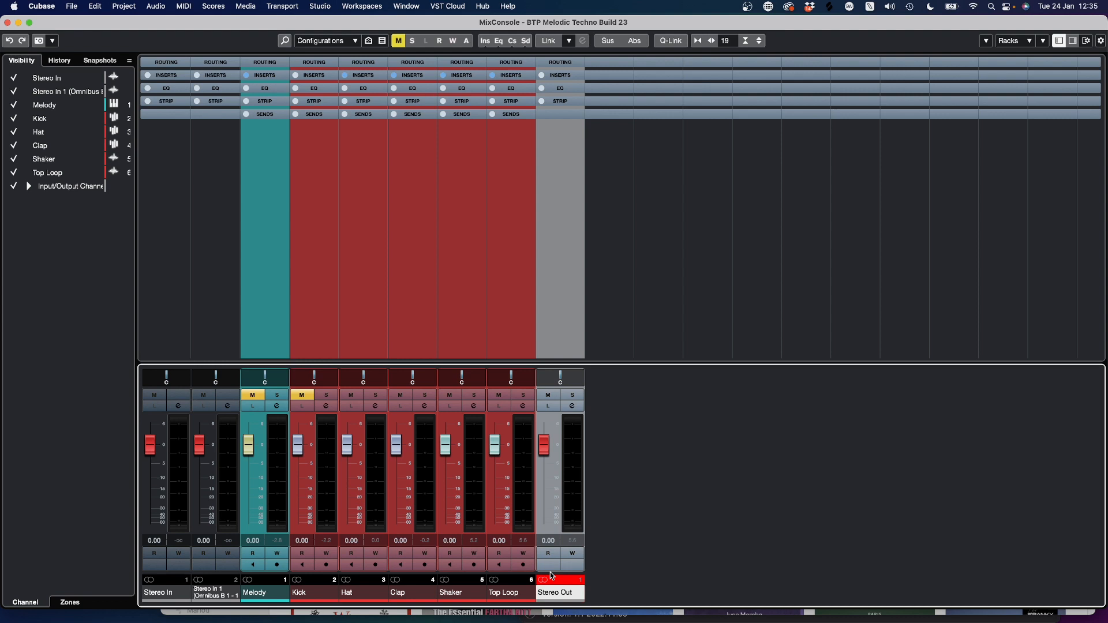
# Step: Show the Pre (Filters/Gain/Phase) rack in the MixConsole and expand it for all channels
pyautogui.click(1017, 41)
pyautogui.click(1030, 100)
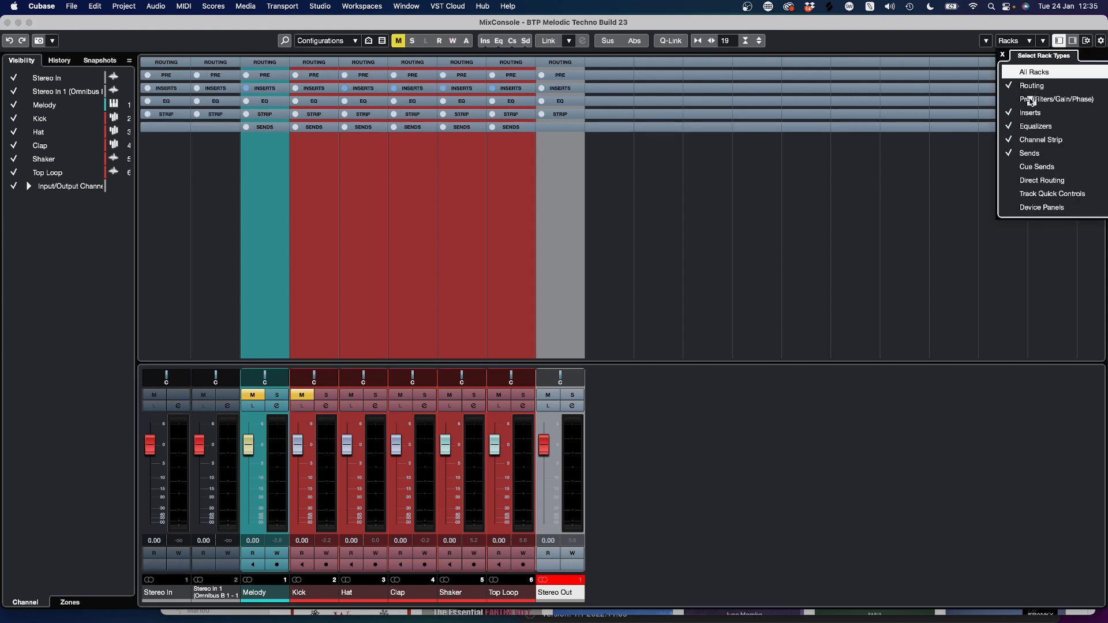
pyautogui.click(1013, 101)
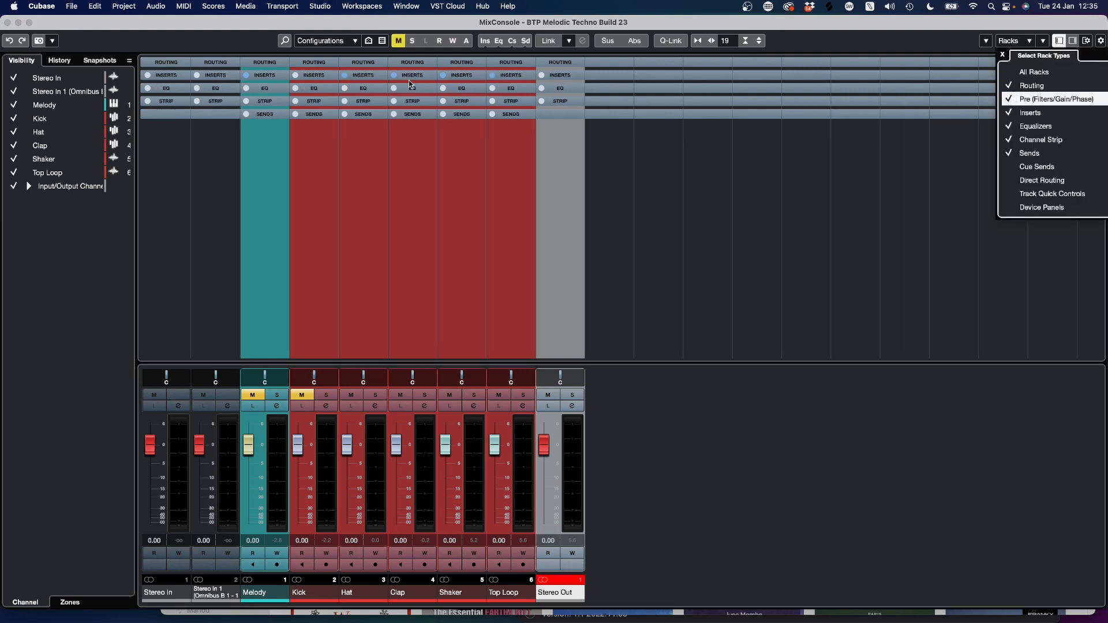
pyautogui.click(1033, 95)
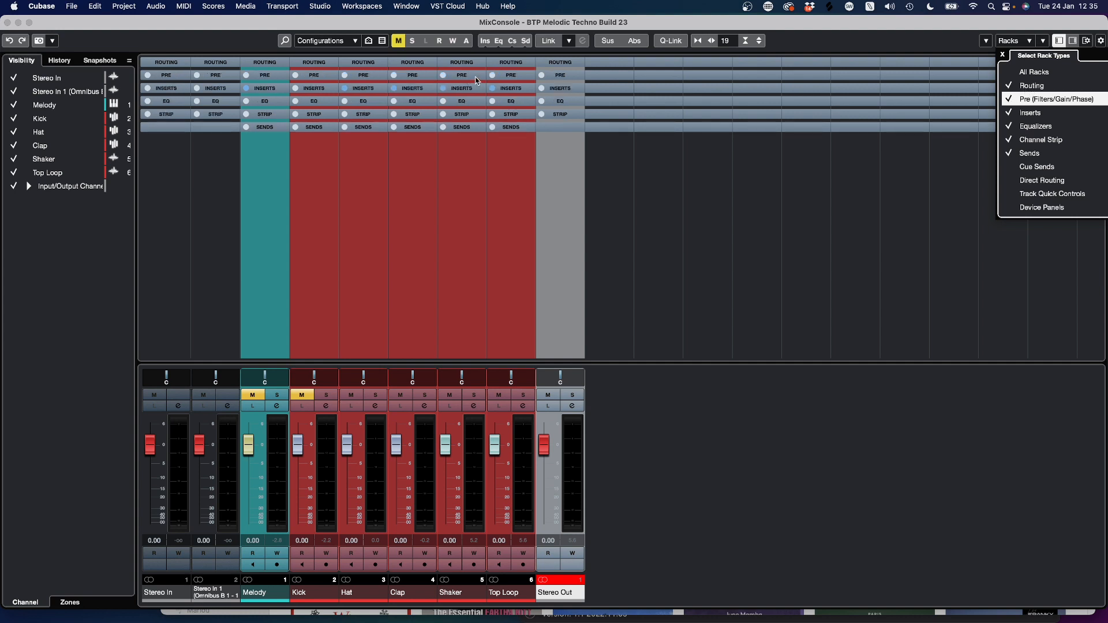
pyautogui.click(472, 75)
pyautogui.click(473, 74)
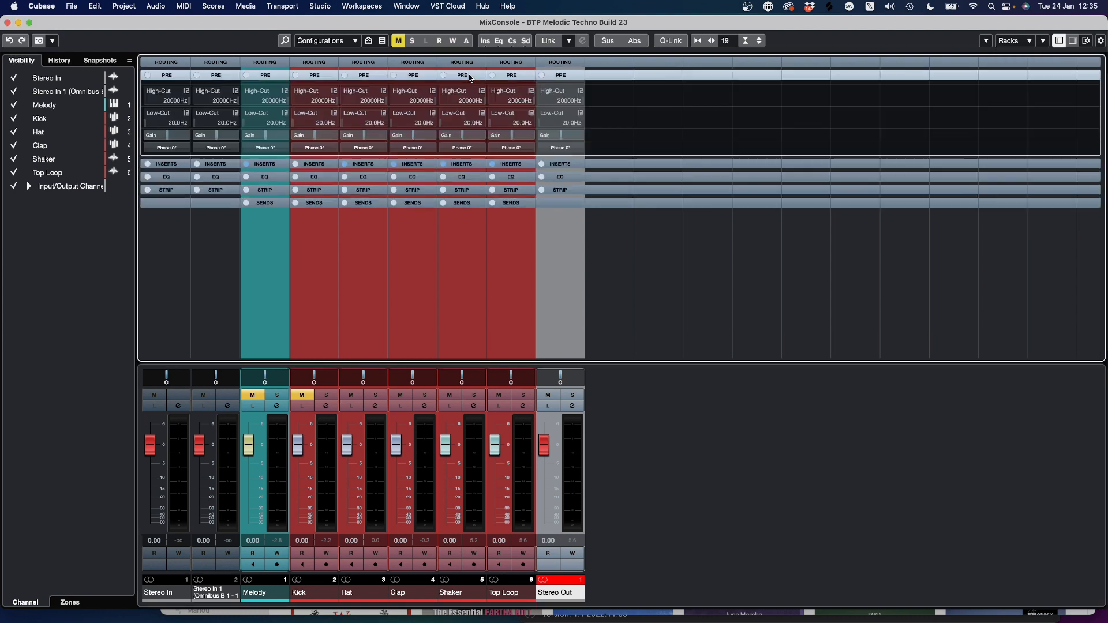
# Step: Set the pre-gain to -9 dB on Melody, Kick, Hat, Clap, Shaker and Top Loop
pyautogui.doubleClick(277, 135)
pyautogui.write('-9')
pyautogui.press('Tab')
pyautogui.write('-9')
pyautogui.press('Tab')
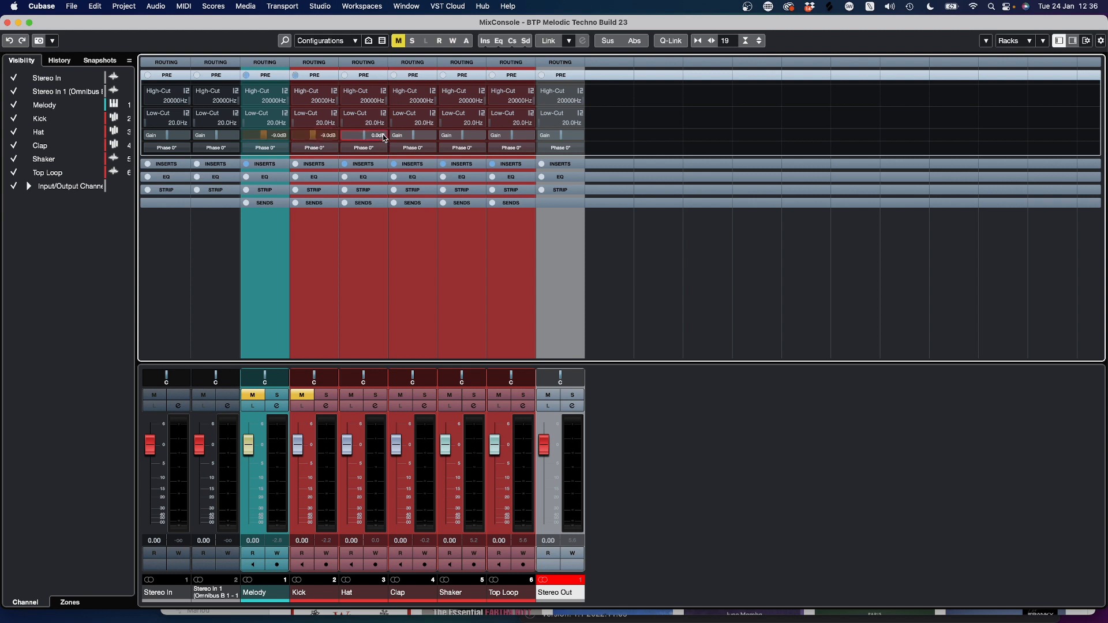
pyautogui.write('-9')
pyautogui.press('Tab')
pyautogui.write('-9')
pyautogui.press('Tab')
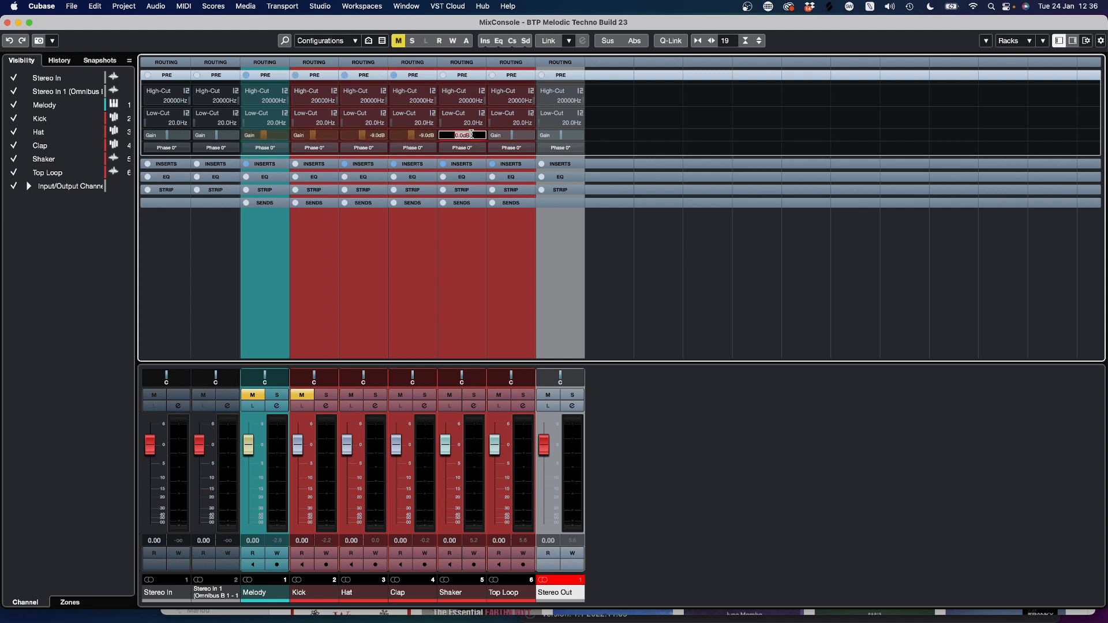
pyautogui.write('-9')
pyautogui.press('Tab')
pyautogui.write('-9')
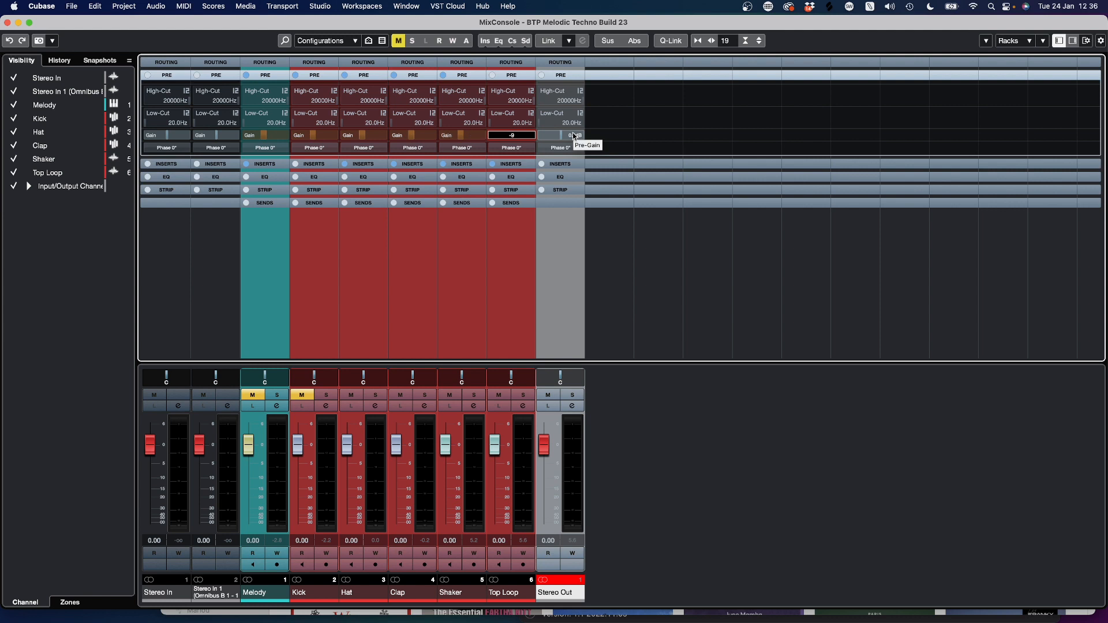
pyautogui.press('Return')
# Step: Deselect the Stereo Out channel, play the drums and reset the Stereo Out clipping indicator
pyautogui.click(621, 238)
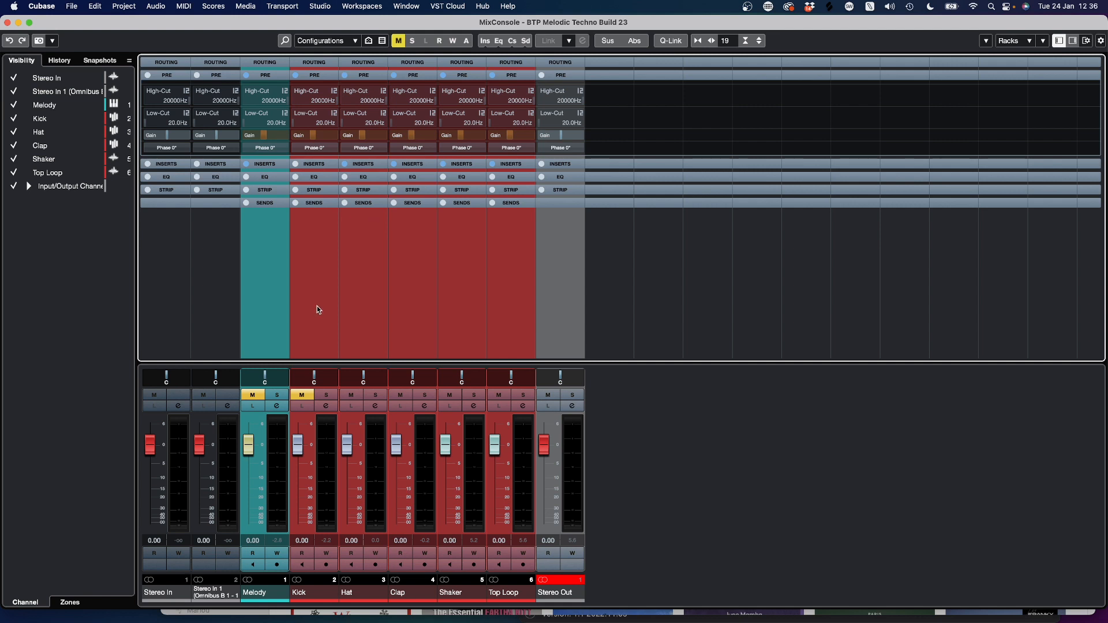
pyautogui.press('space')
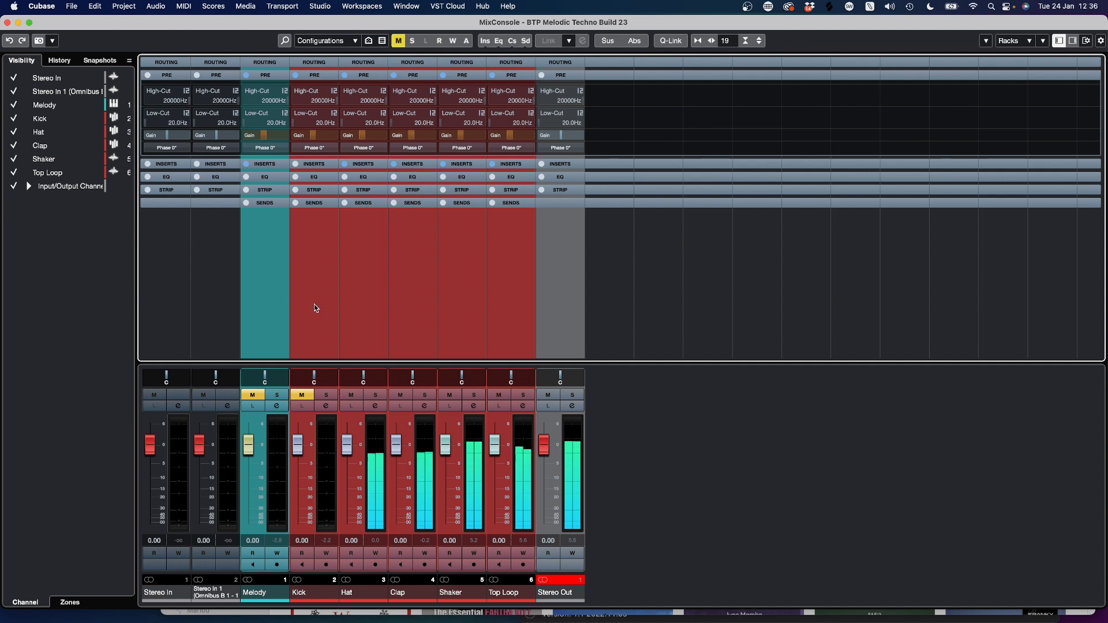
pyautogui.click(545, 580)
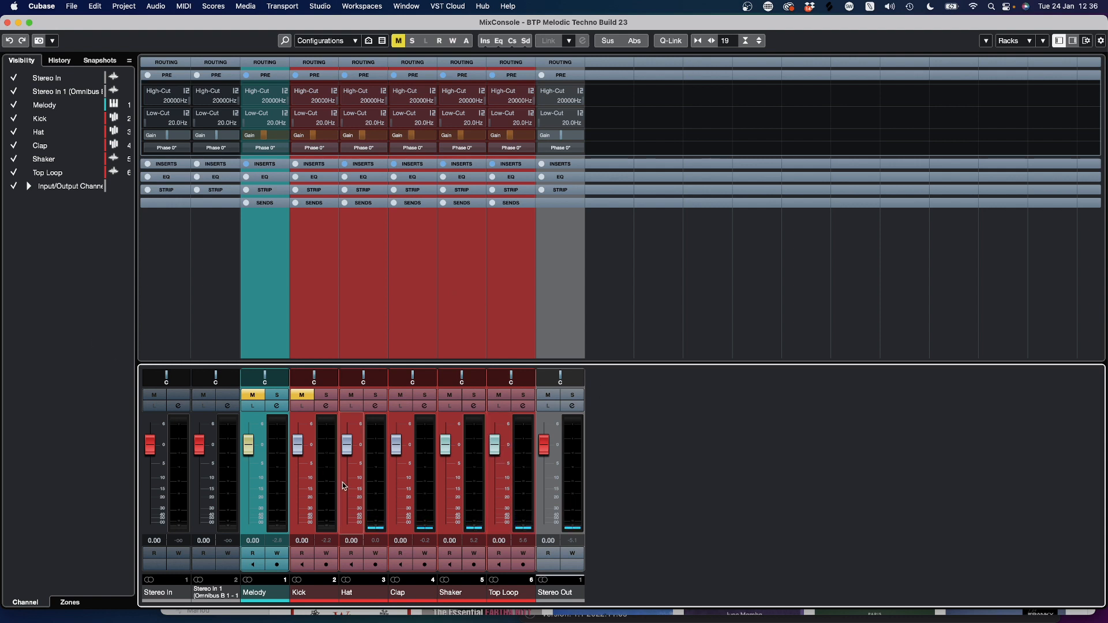
# Step: Pull the Hat, Clap, Shaker and Top Loop faders all the way down to -oo
pyautogui.moveTo(347, 445); pyautogui.dragTo(361, 568)
pyautogui.moveTo(396, 449); pyautogui.dragTo(401, 546)
pyautogui.moveTo(446, 450); pyautogui.dragTo(448, 546)
pyautogui.moveTo(495, 452); pyautogui.dragTo(497, 545)
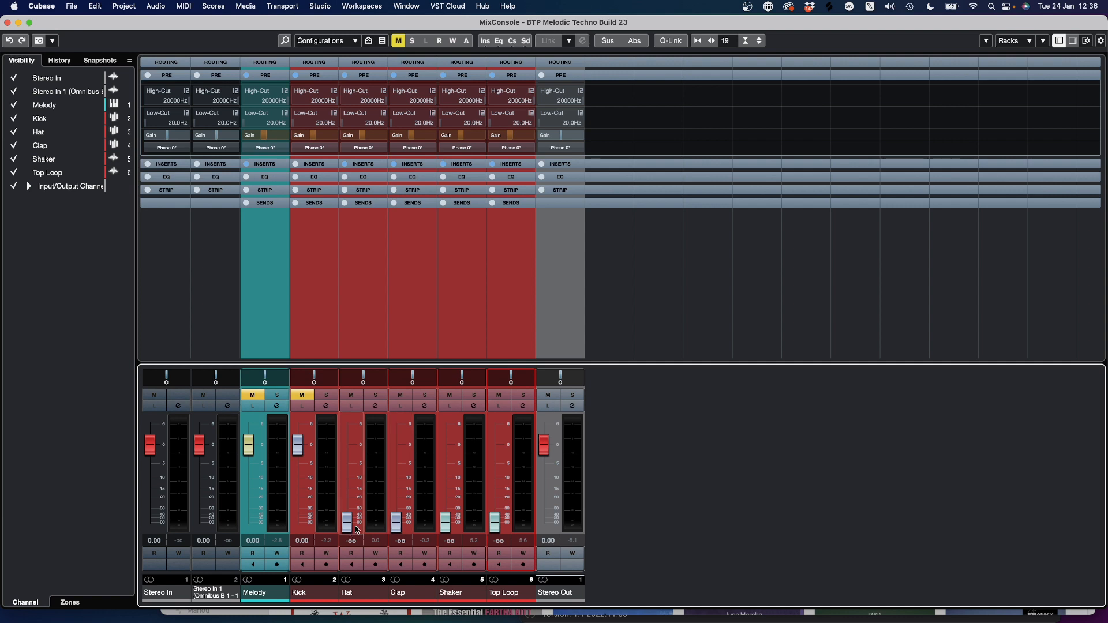
# Step: Balance the drum faders during playback: Hat about -1.5 dB, Clap -1.63 dB, Shaker -6.84 dB and Top Loop -5.98 dB
pyautogui.moveTo(346, 527); pyautogui.dragTo(359, 457)
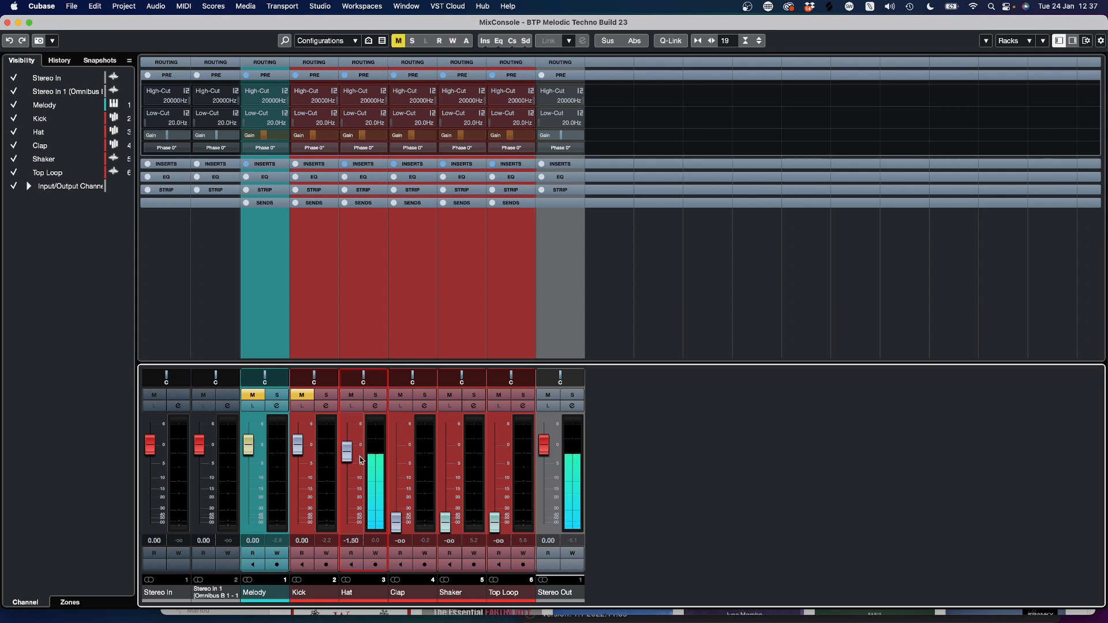
pyautogui.moveTo(402, 530); pyautogui.dragTo(403, 460)
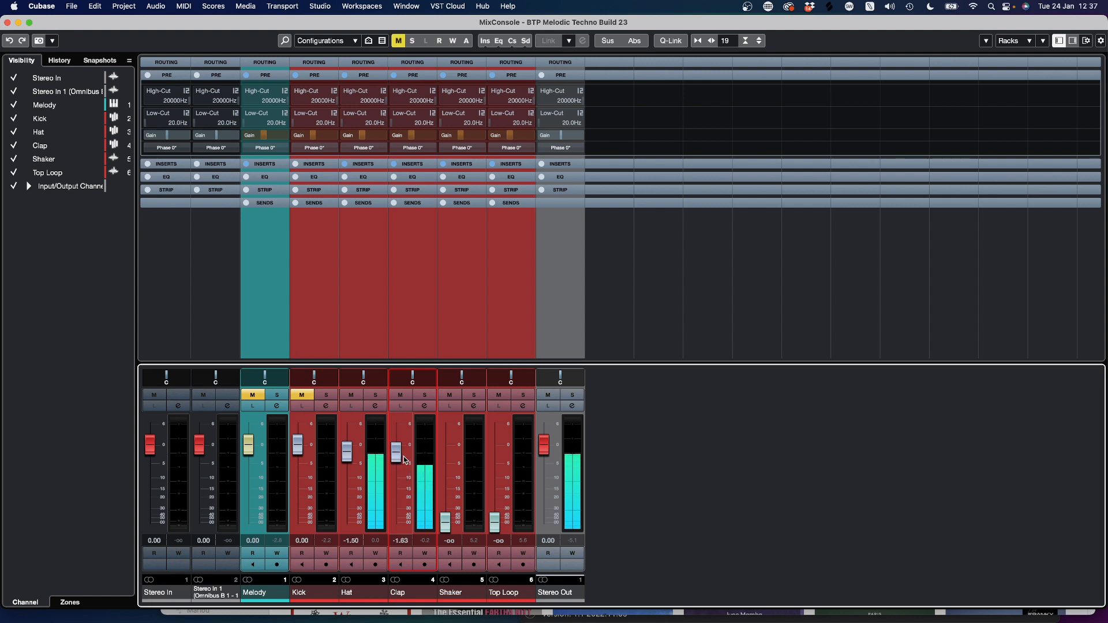
pyautogui.moveTo(445, 523); pyautogui.dragTo(453, 467)
pyautogui.moveTo(495, 529); pyautogui.dragTo(503, 476)
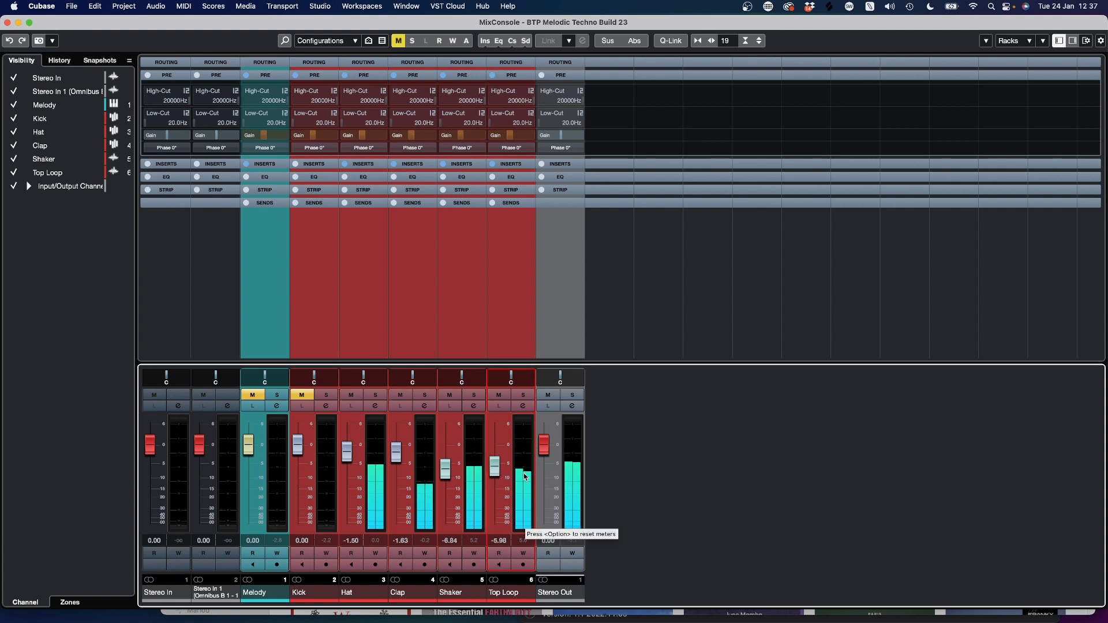
# Step: Audition the unmuted Kick with its fader raised up to 4.41 dB, return the fader to 0.00 and mute it
pyautogui.click(301, 396)
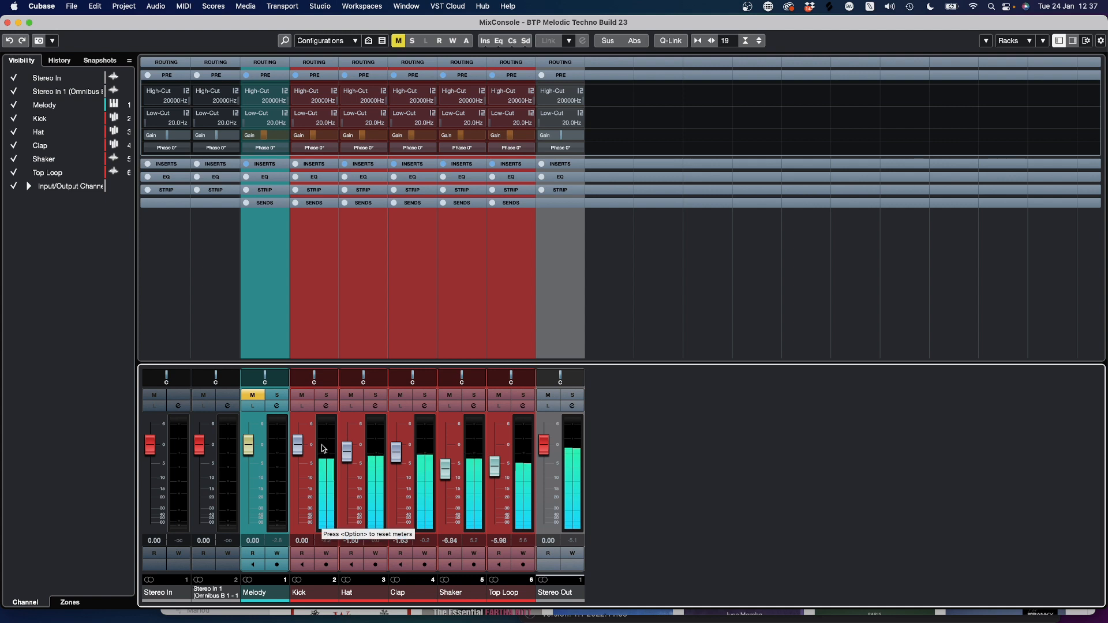
pyautogui.click(330, 538)
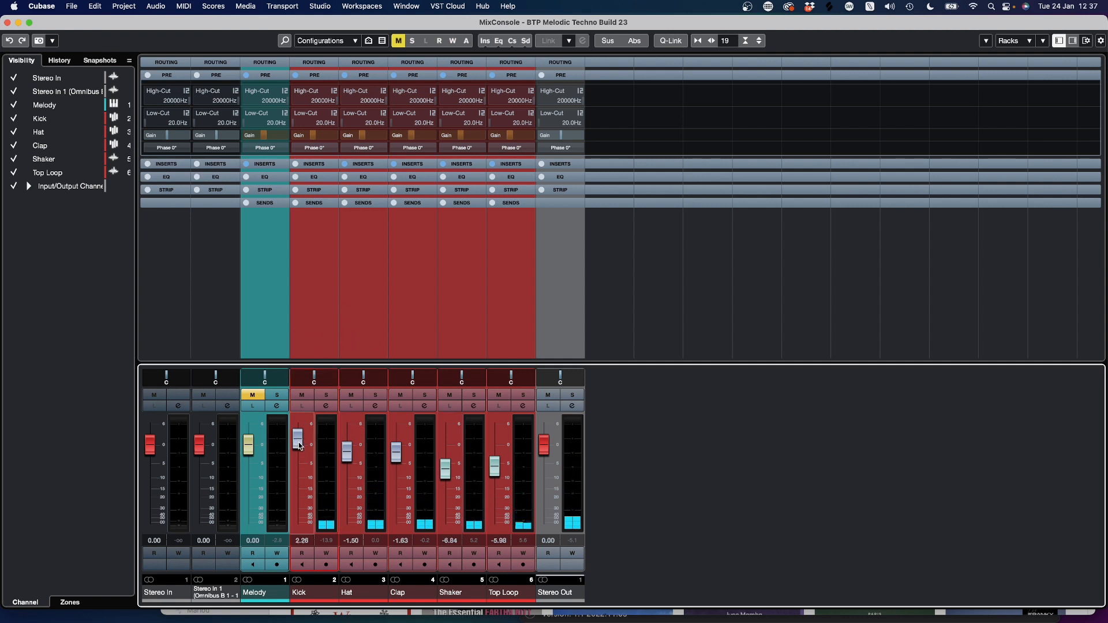
pyautogui.moveTo(297, 449); pyautogui.dragTo(302, 438)
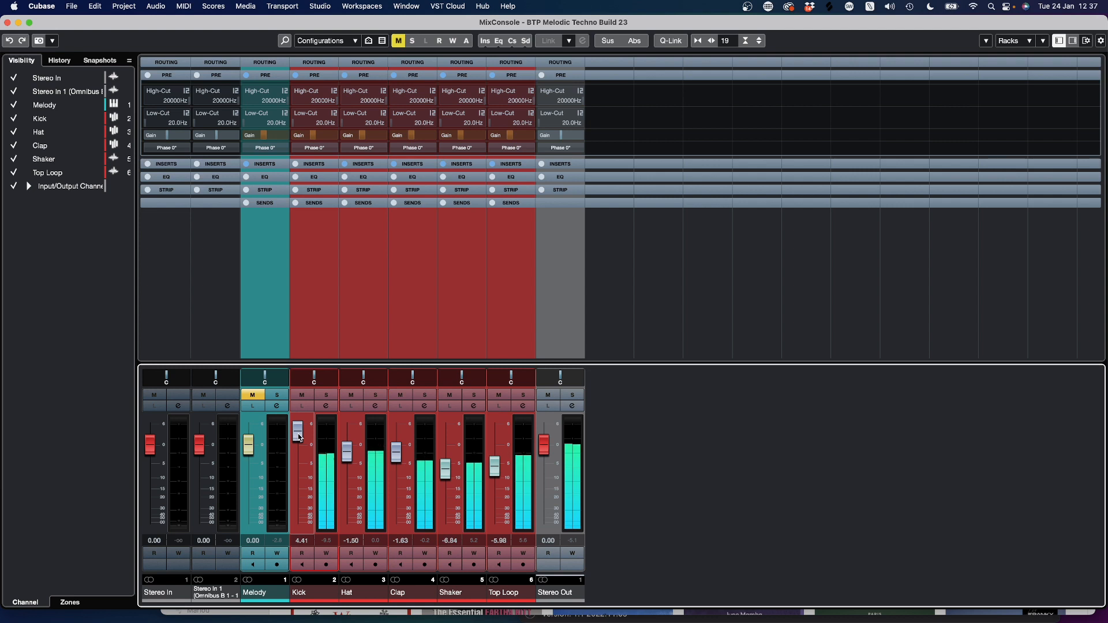
pyautogui.moveTo(299, 438); pyautogui.dragTo(300, 444)
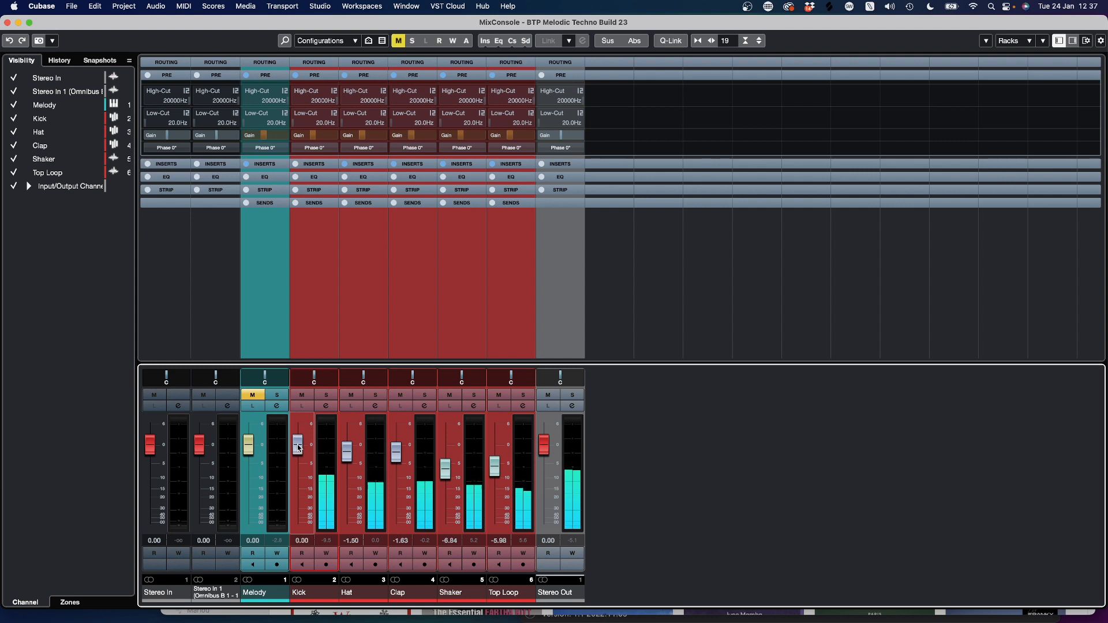
pyautogui.click(302, 397)
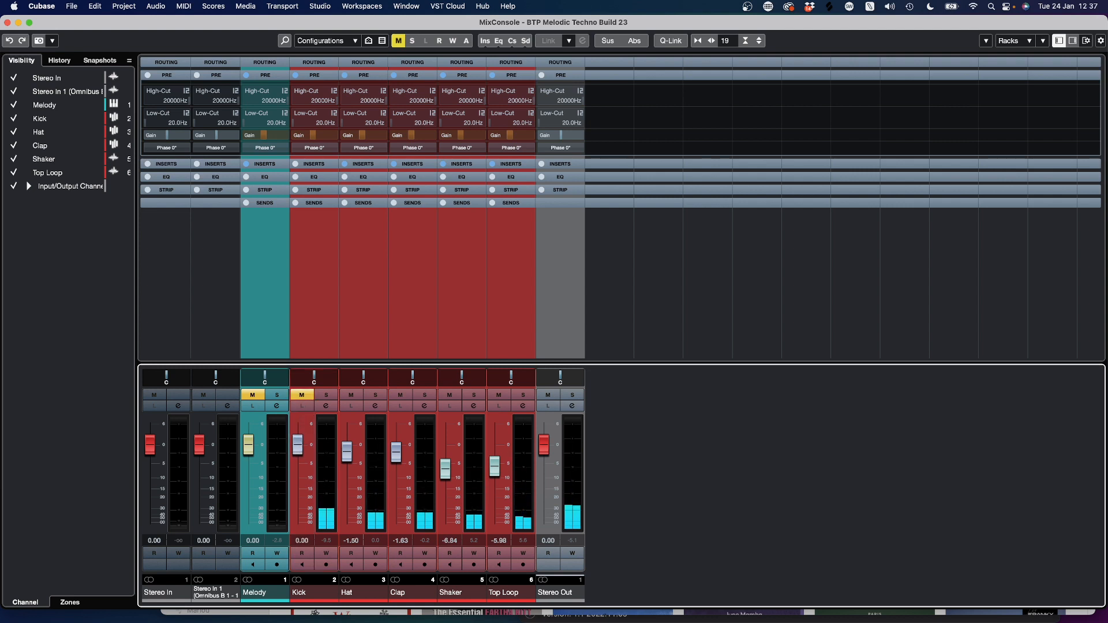
# Step: Select the Hat channel and switch the selection to the Shaker channel
pyautogui.click(363, 592)
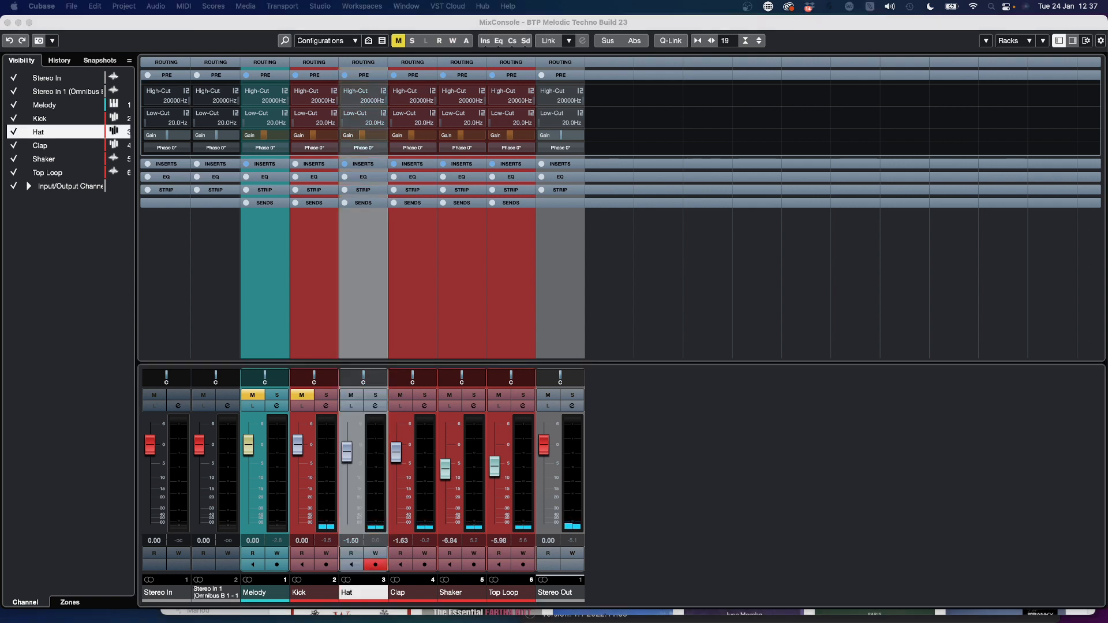
pyautogui.click(461, 593)
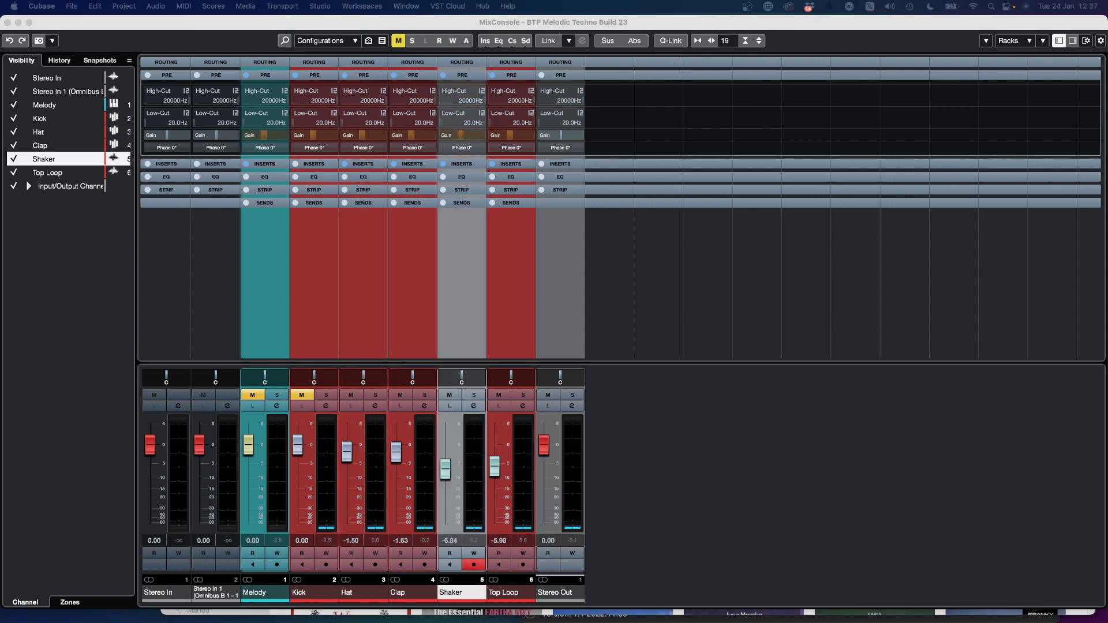